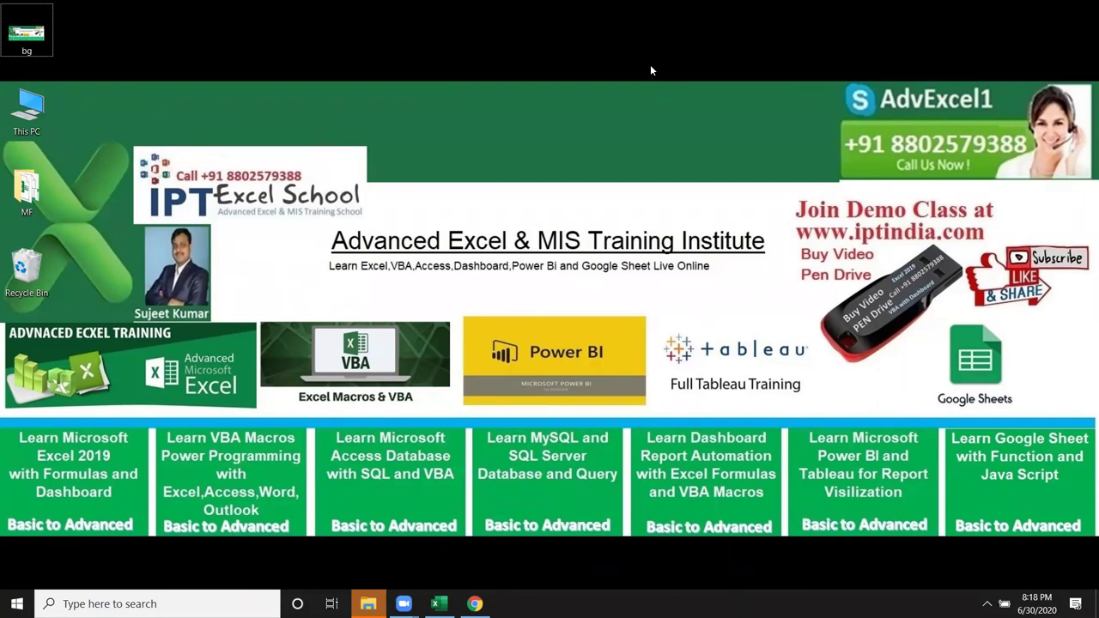
- Switch from the desktop to the open Excel workbook Book3
key("alt+Tab")
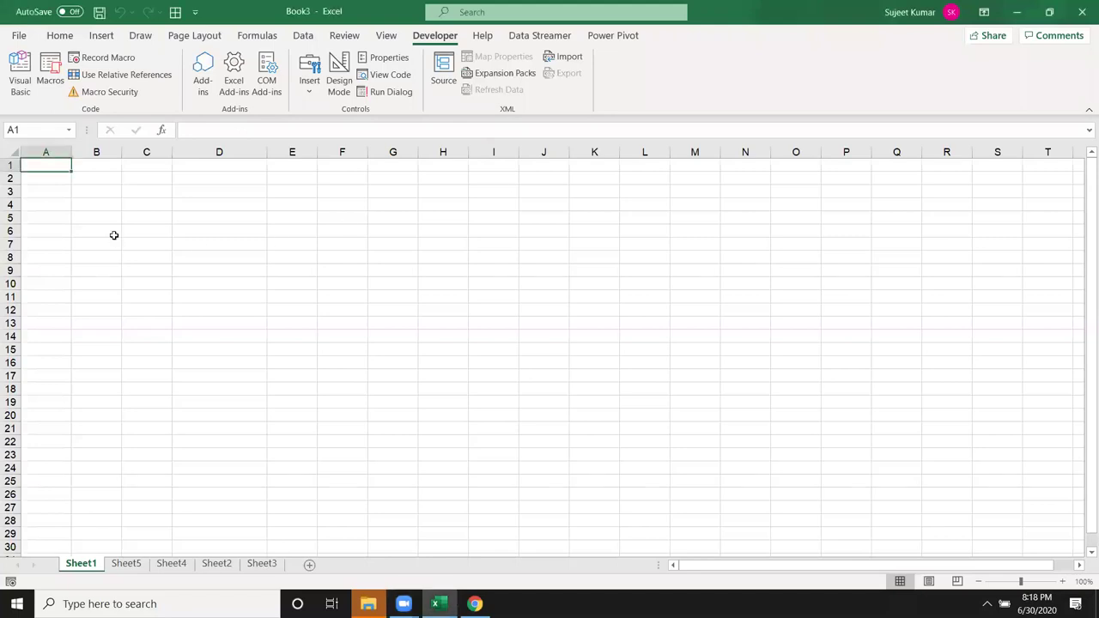
- Enter the Code heading in F1 with codes 11, 22, 33 and 44 below it
left_click(340, 168)
type("Code")
key("Return")
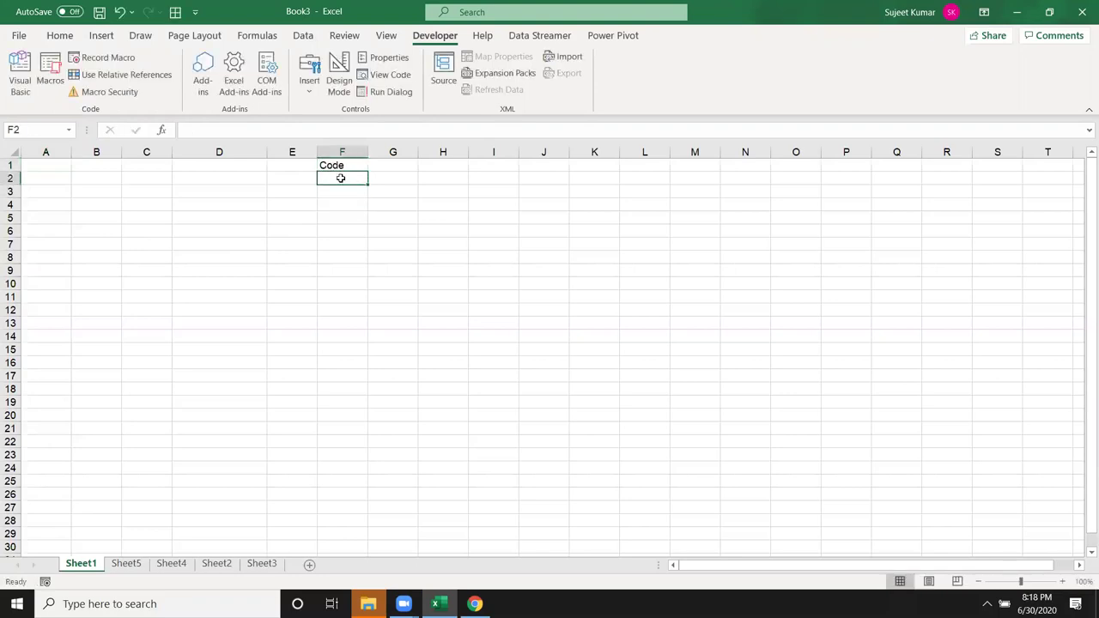
type("11")
key("Return")
type("22")
key("Return")
type("33")
key("Return")
type("44")
key("Return")
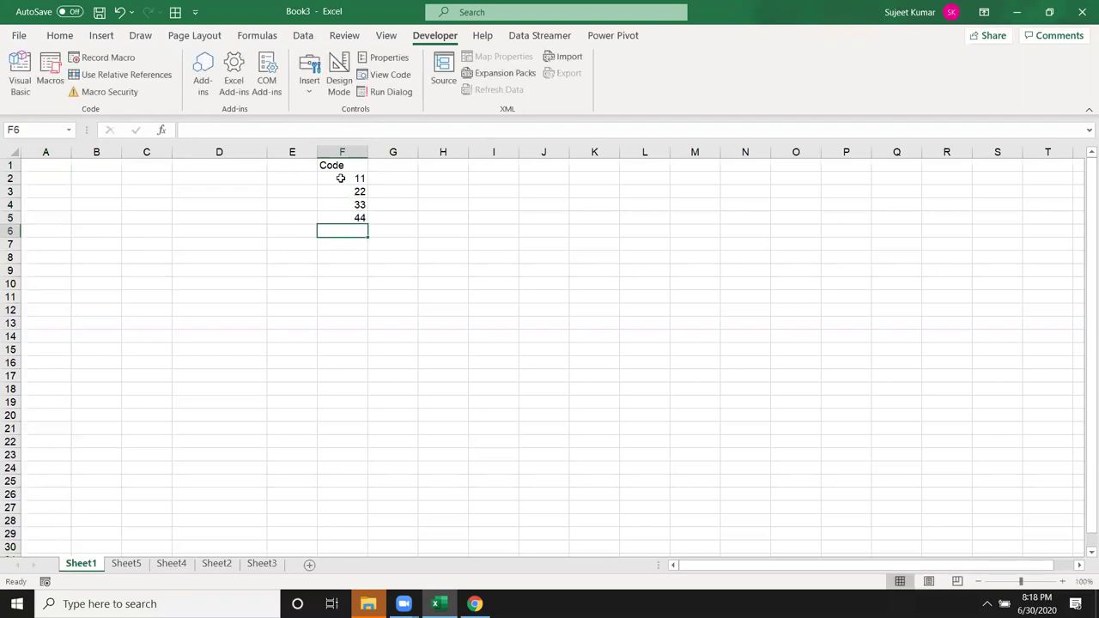
- Enter the City heading in G1 with Delhi, Mumbai, Kolcuta and Chennai below it
left_click(413, 162)
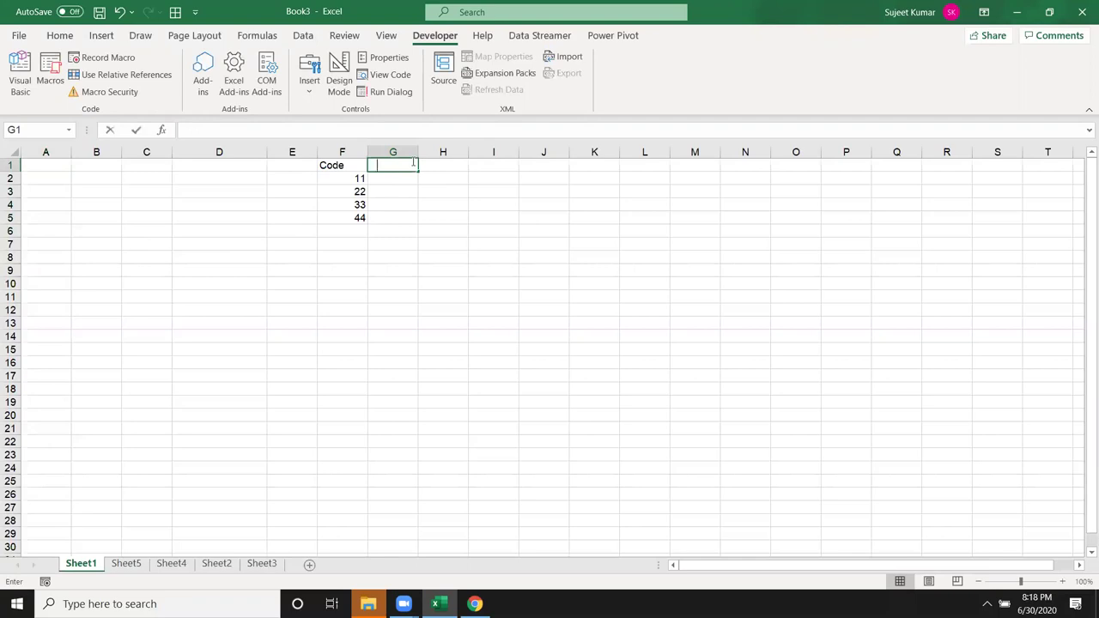
type("City")
key("Return")
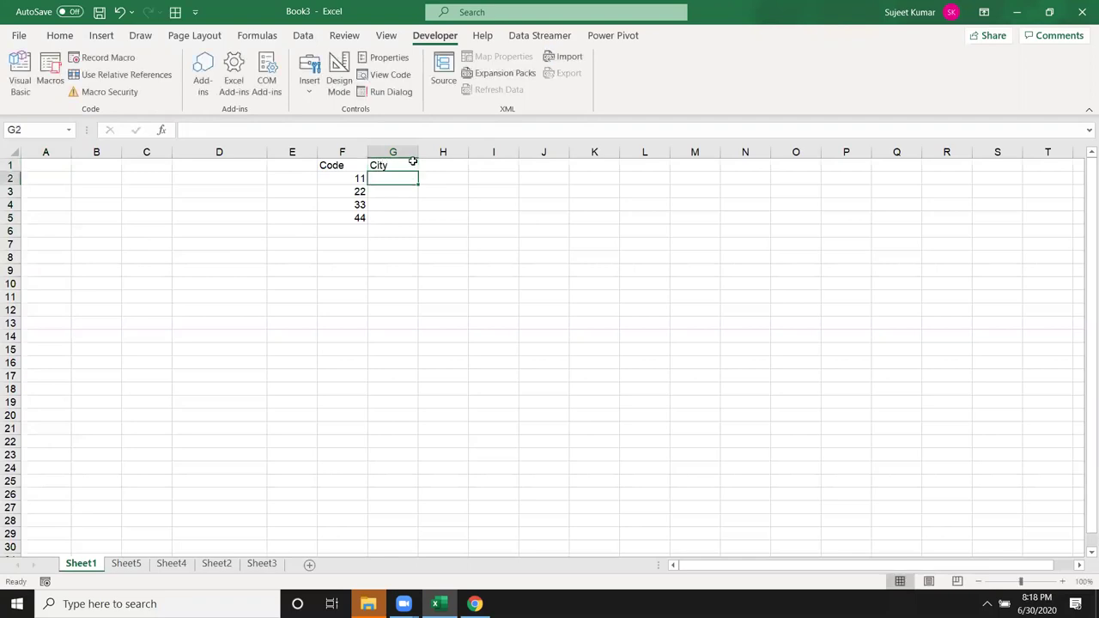
type("Delhi")
key("Return")
type("Mumbai")
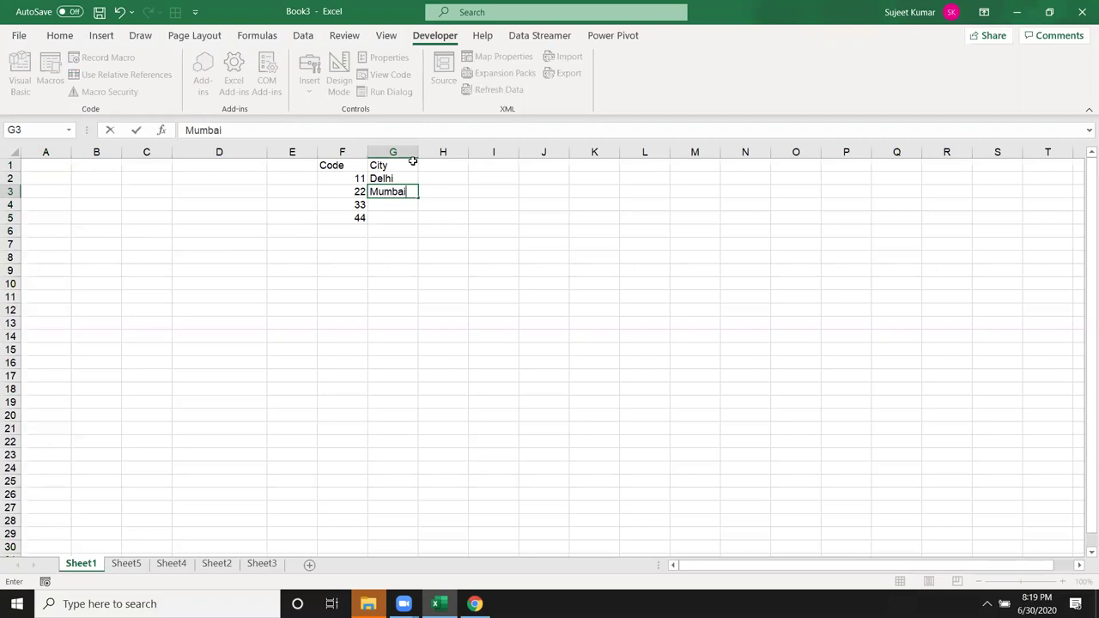
key("Return")
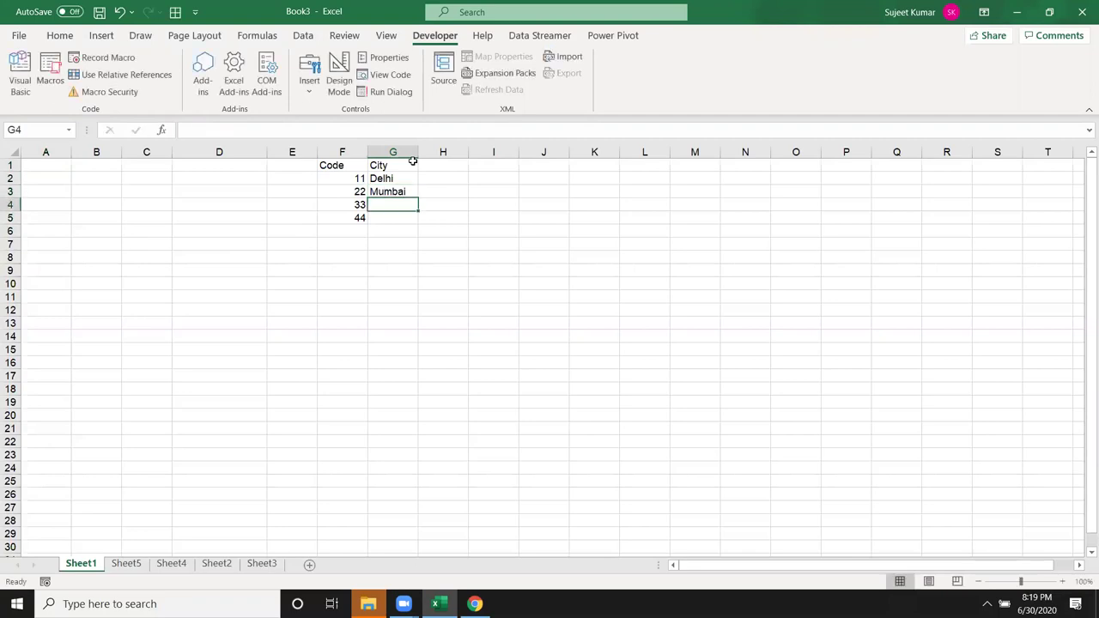
type("Kolcuta")
key("Return")
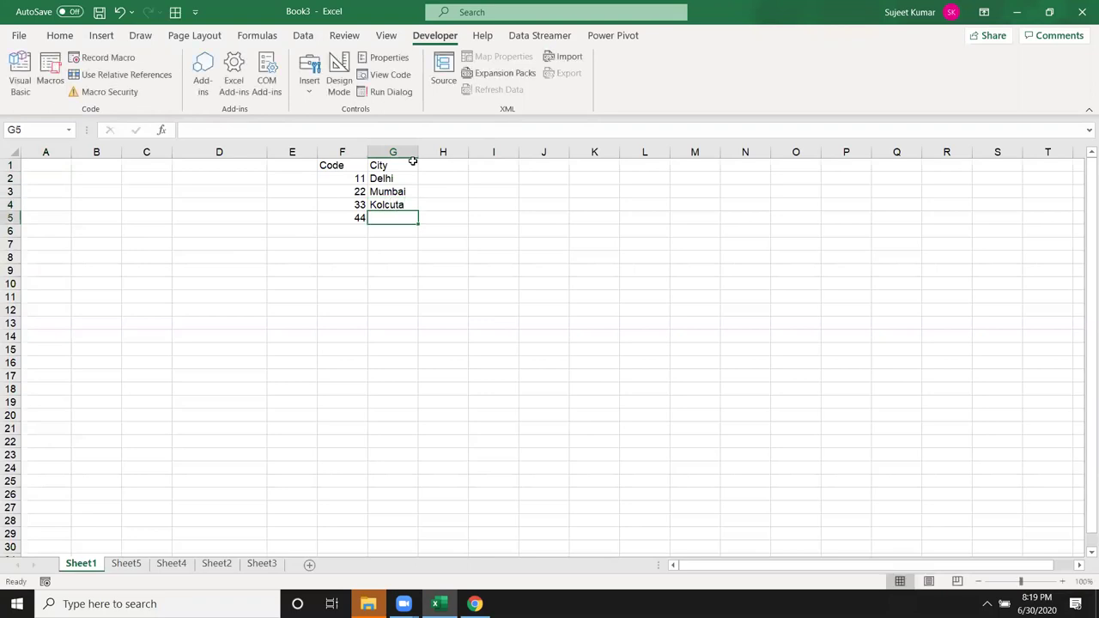
type("Chennai")
key("Return")
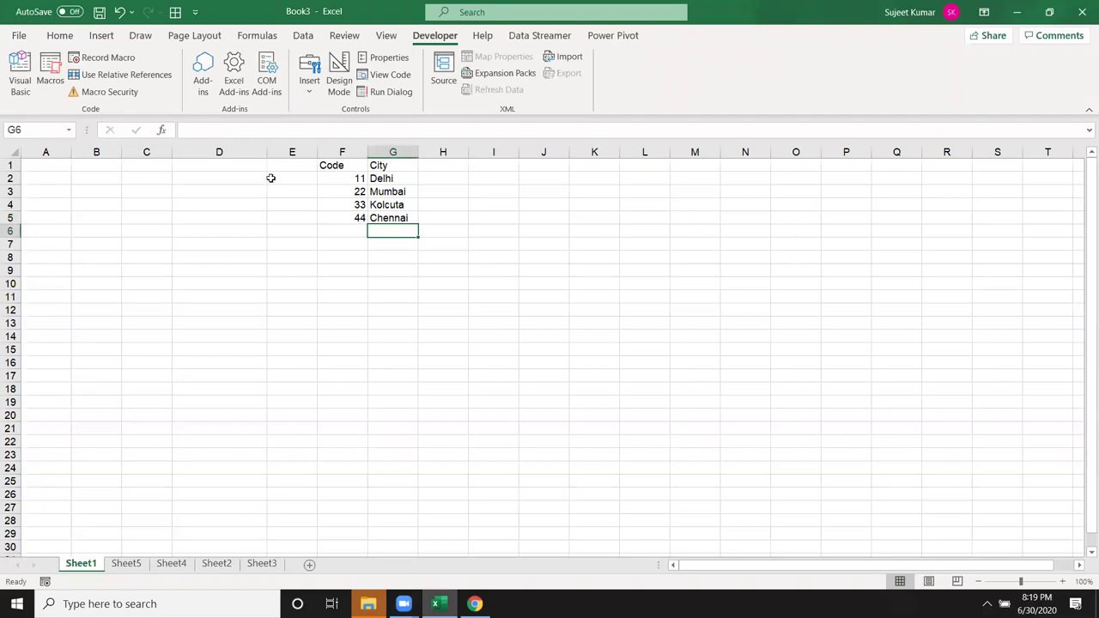
left_click(41, 160)
- Add Code and City headings in A1:B1 and code 11 in A2
type("Co")
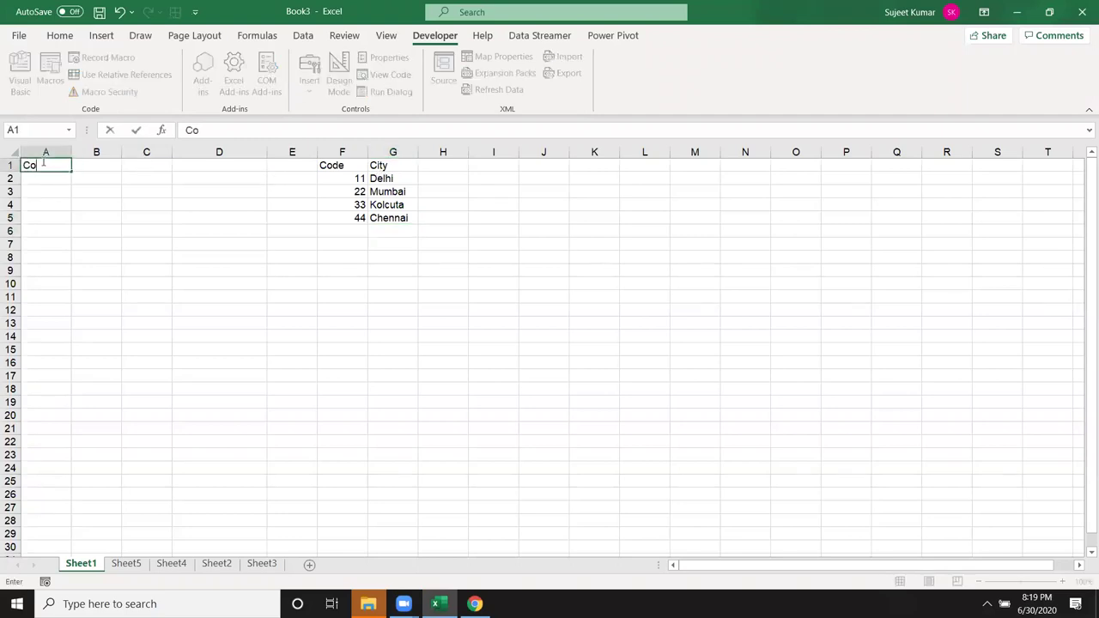
type("de")
key("Tab")
type("City")
key("Return")
type("11")
key("Tab")
- Enter =VLOOKUP(A2,F:G,2,0) in B2 so it returns Delhi
type("=vl")
key("Tab")
key("Left")
type(",")
left_click_drag(344, 152, 384, 151)
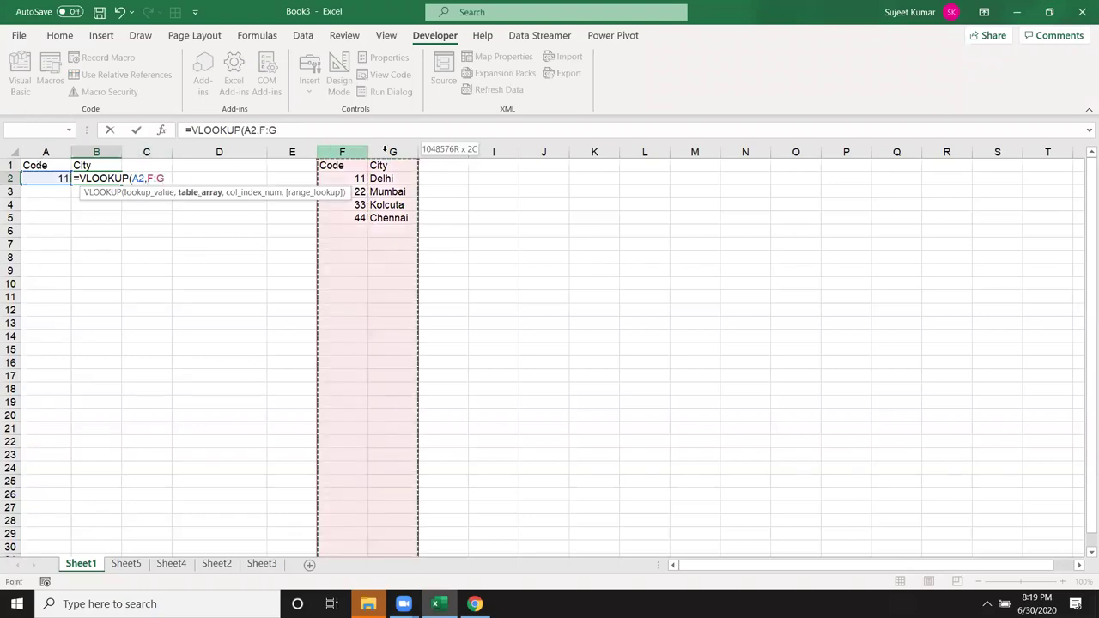
type(",2,0")
key("Return")
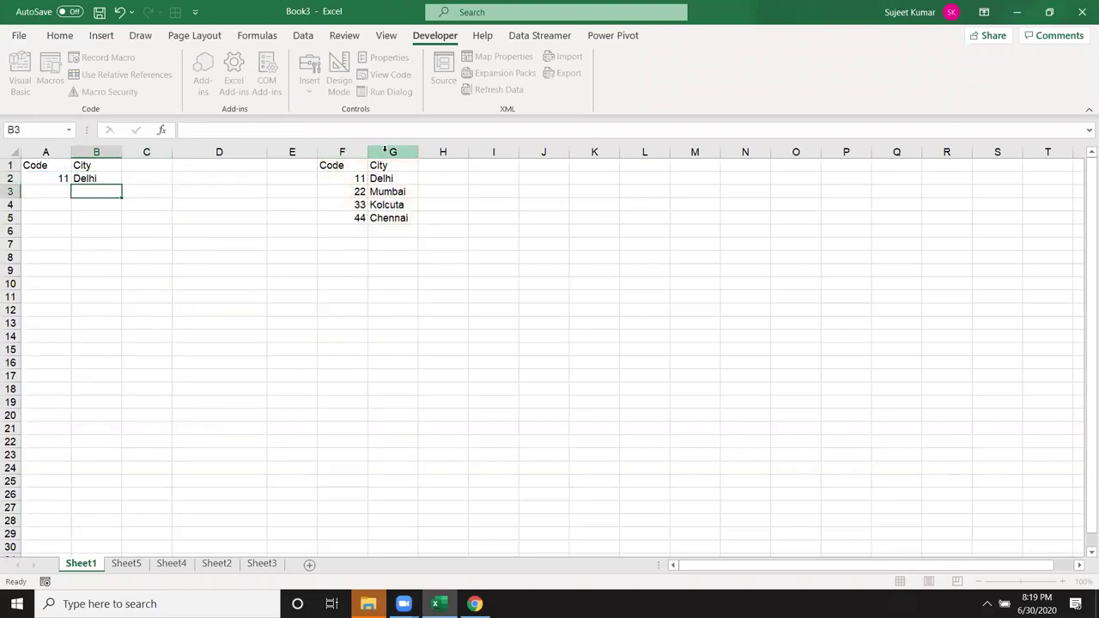
- Review B2's formula, then select columns F and G holding the lookup table
key("Up")
key("F2")
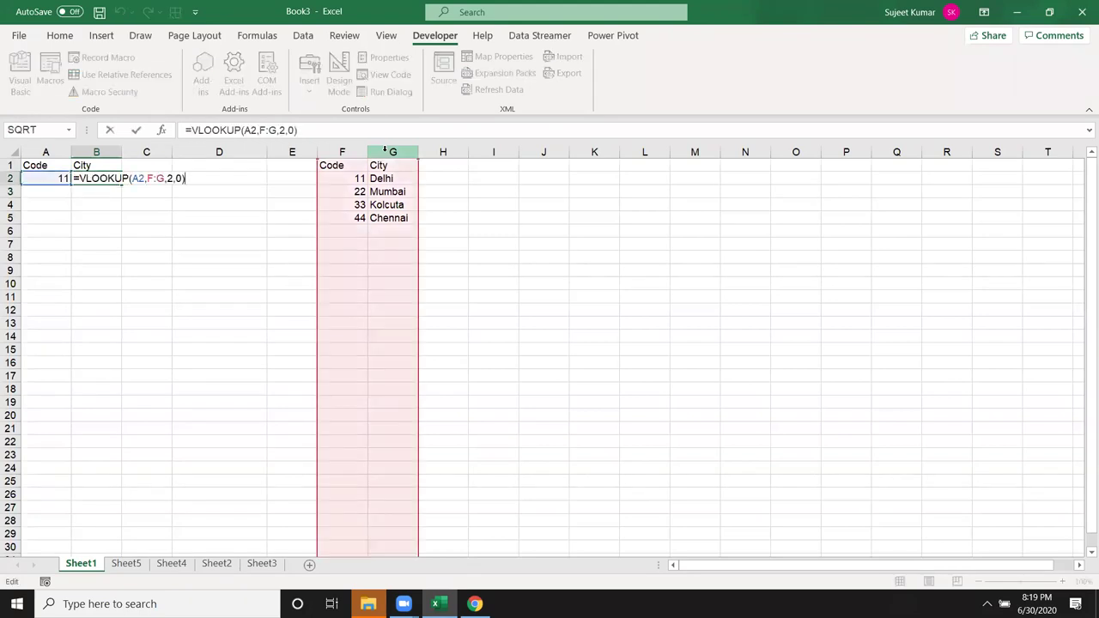
key("Escape")
key("Right")
key("Right")
key("Right")
key("Right")
key("Up")
key("ctrl+a")
key("ctrl+space")
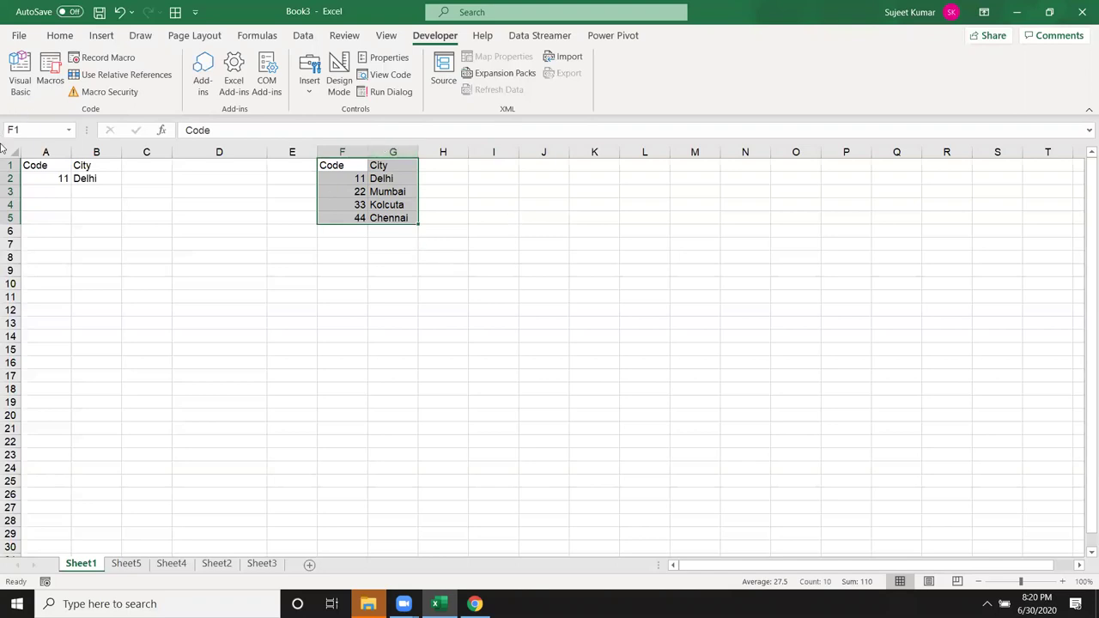
- Enter code 22 in cell A3, correcting a mistyped 12
left_click(46, 192)
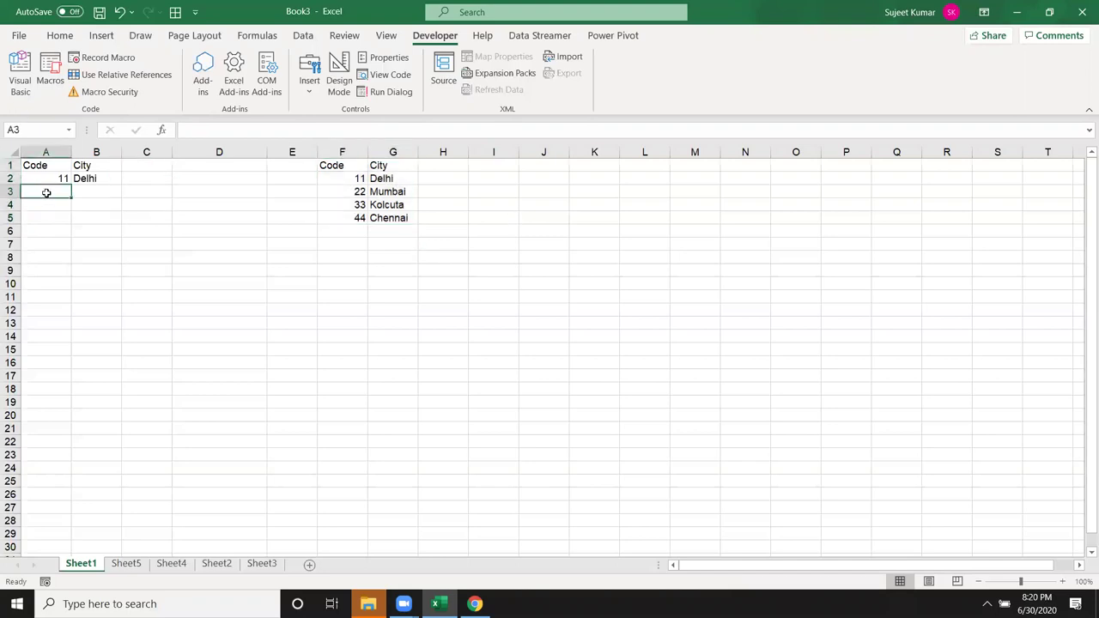
type("12")
key("Escape")
type("22")
key("Tab")
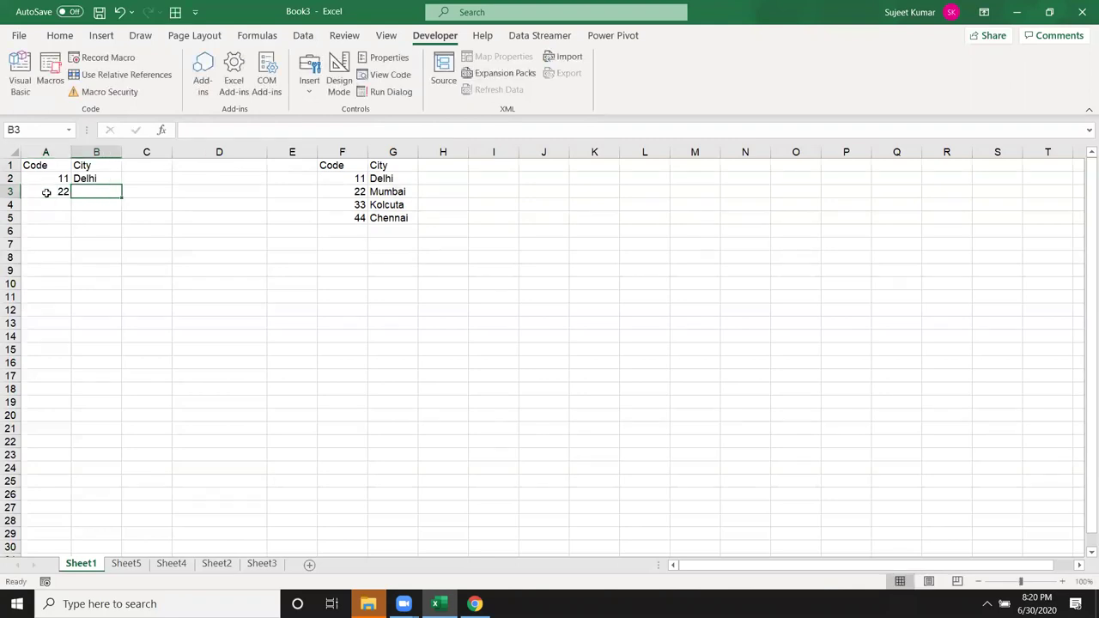
- Enter =VLOOKUP(A3,{11,"Delhi";22,"Mumabi";33,"Kolcuta";44,"Chennai"},2,0) in B3, returning Mumabi
type("=vl")
key("Tab")
left_click(47, 192)
type(",")
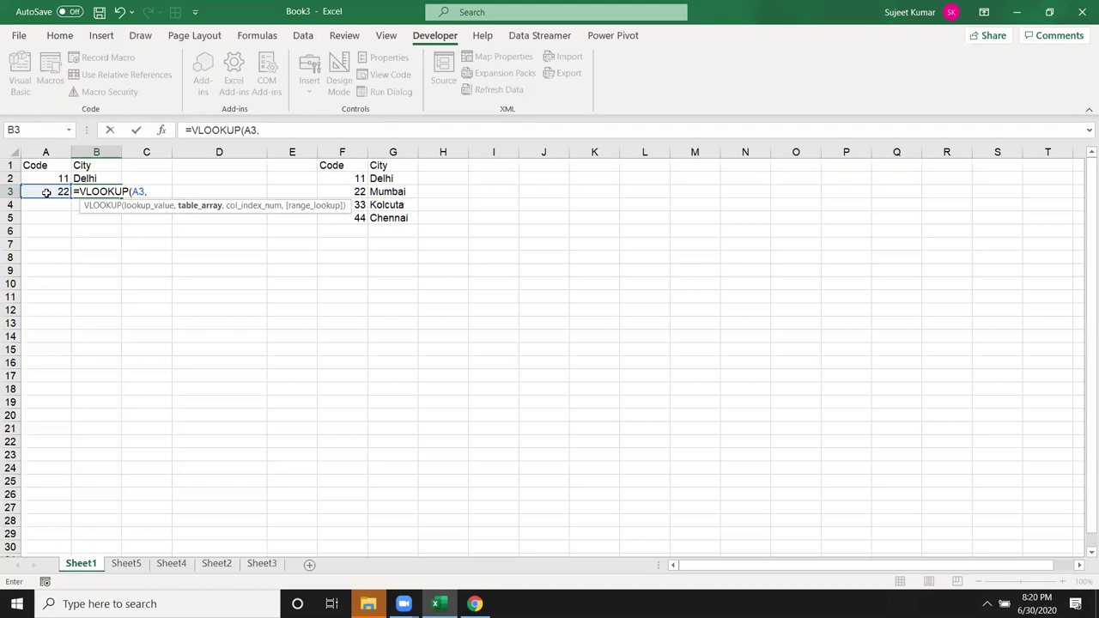
type("{")
type("11,")
type("\"dELHI")
key("BackSpace")
key("BackSpace")
key("BackSpace")
key("BackSpace")
key("BackSpace")
type("\"Delhi\"")
type(";22,\"")
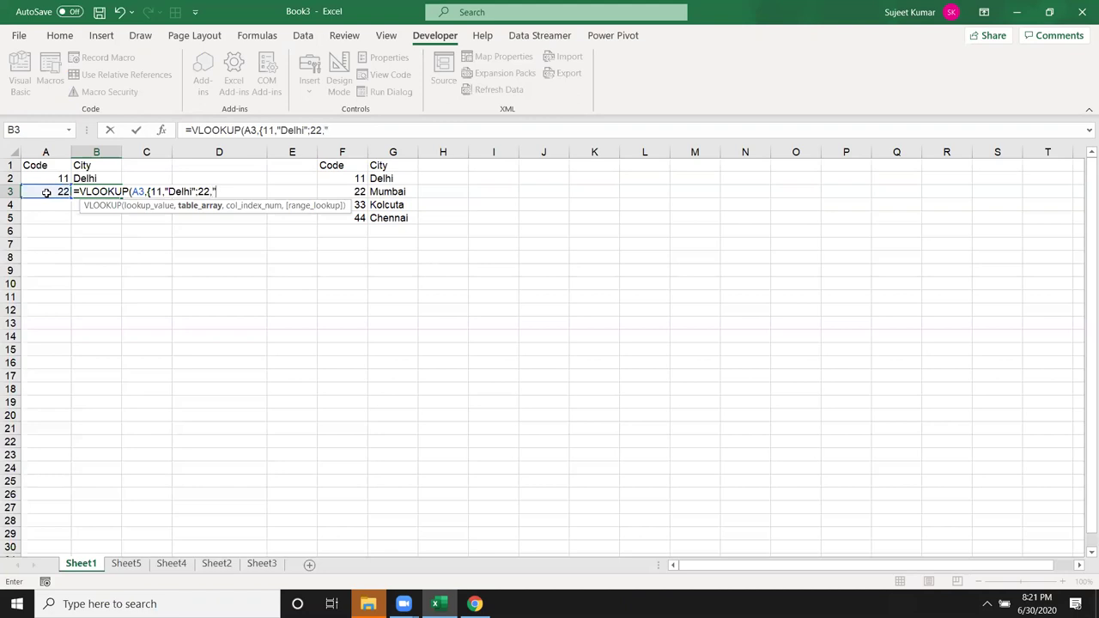
type("Mu")
type("mabi")
type("\"")
type(";")
type("33")
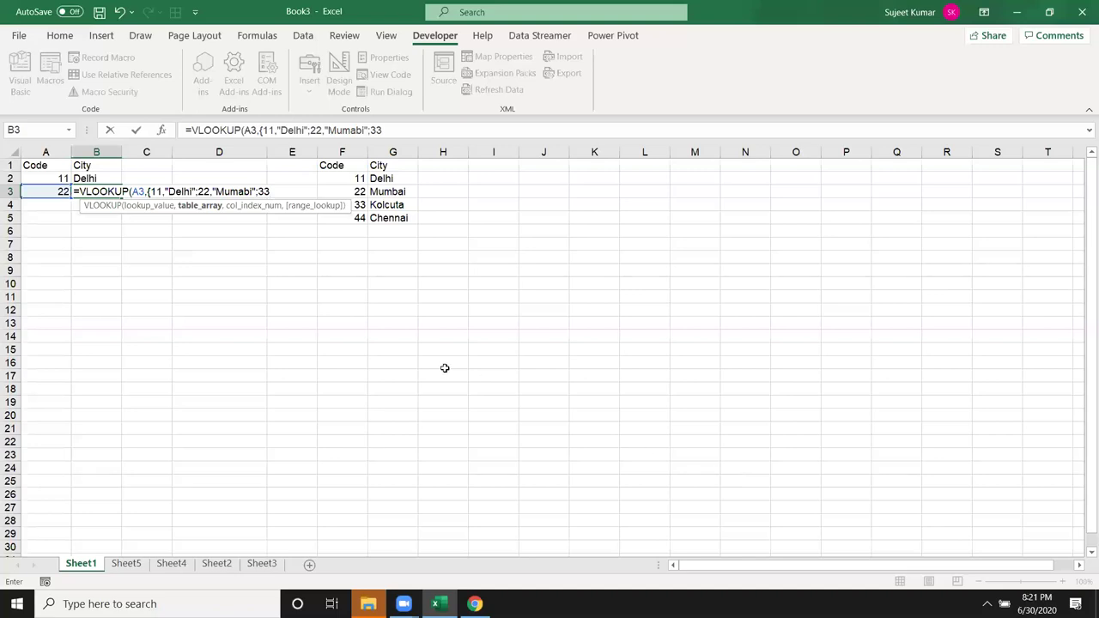
type(",")
type("\"K")
type("olcuta")
type("\",")
type("33")
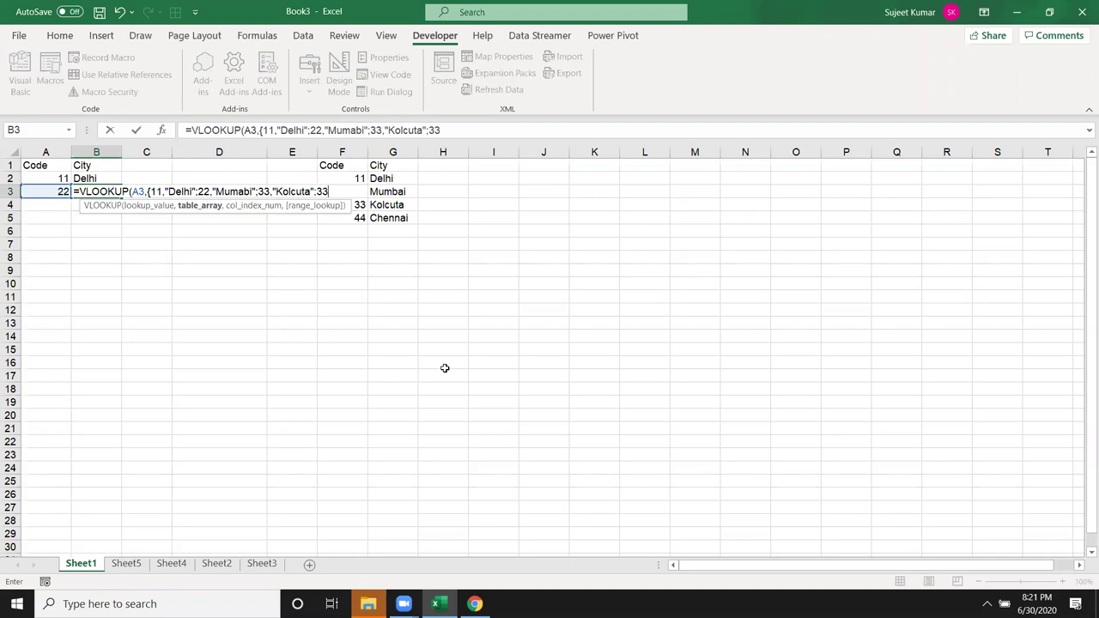
key("BackSpace")
key("BackSpace")
type("44,\"Che")
type("nnai\"}")
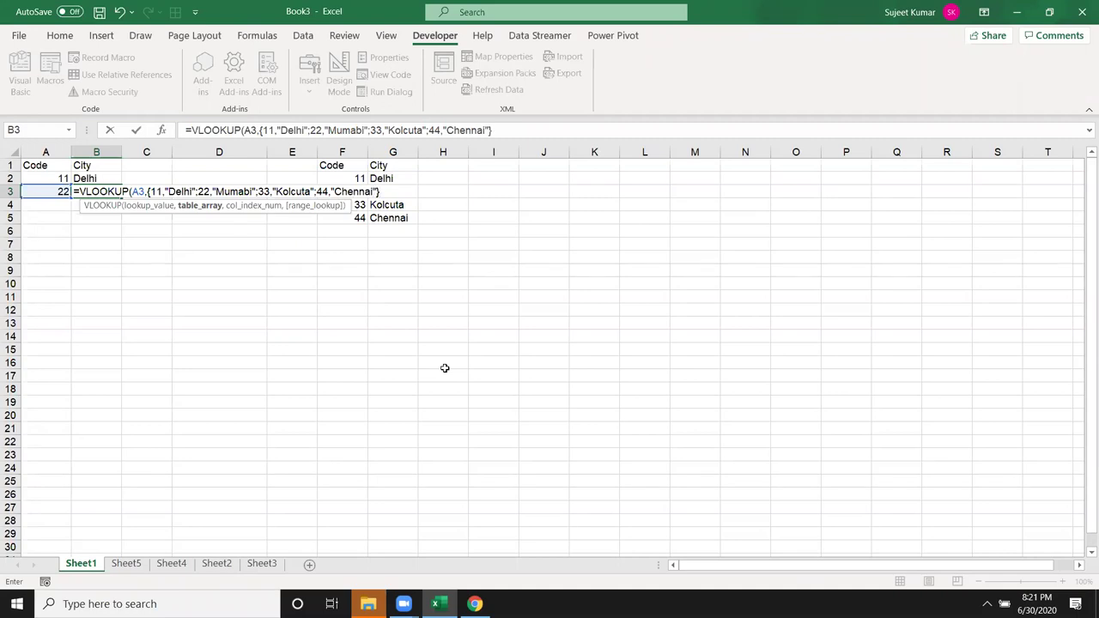
type(",")
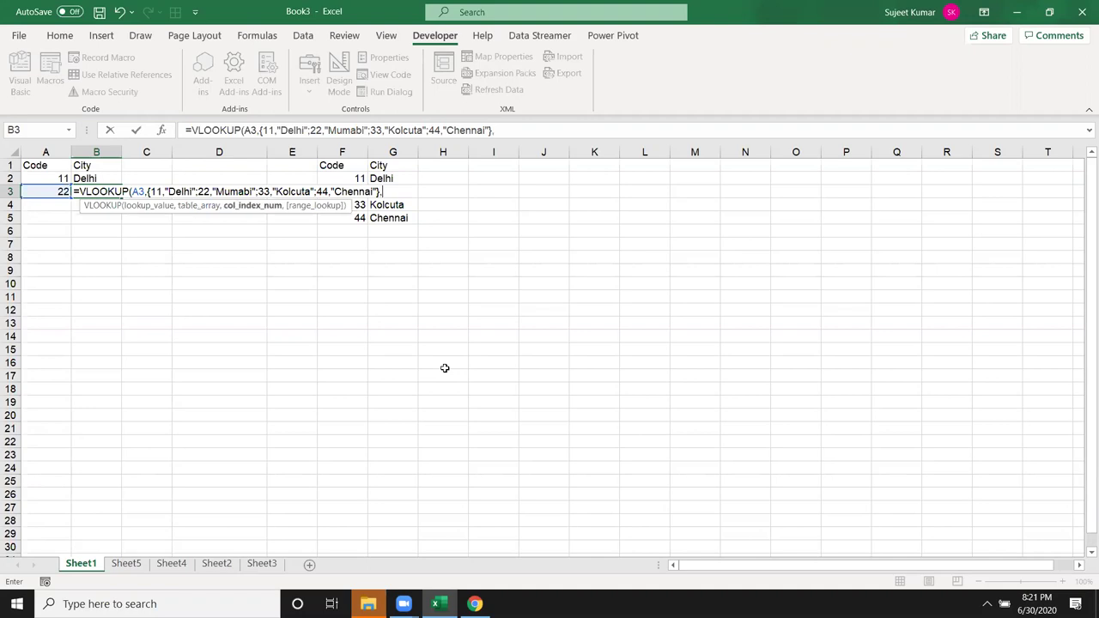
type("2,0")
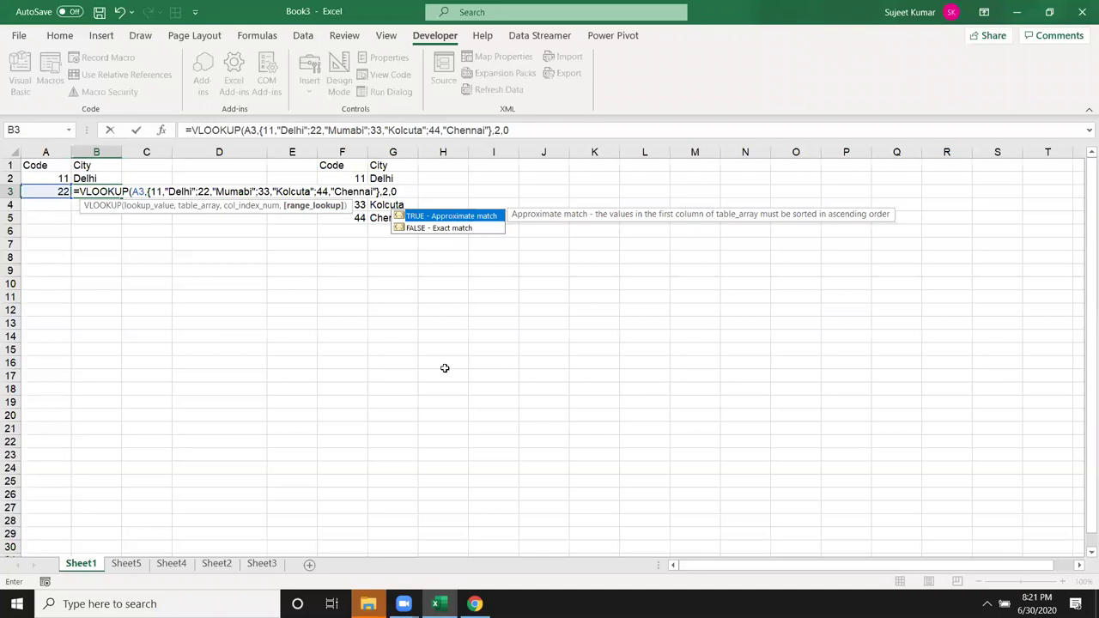
type(")")
key("Return")
key("Up")
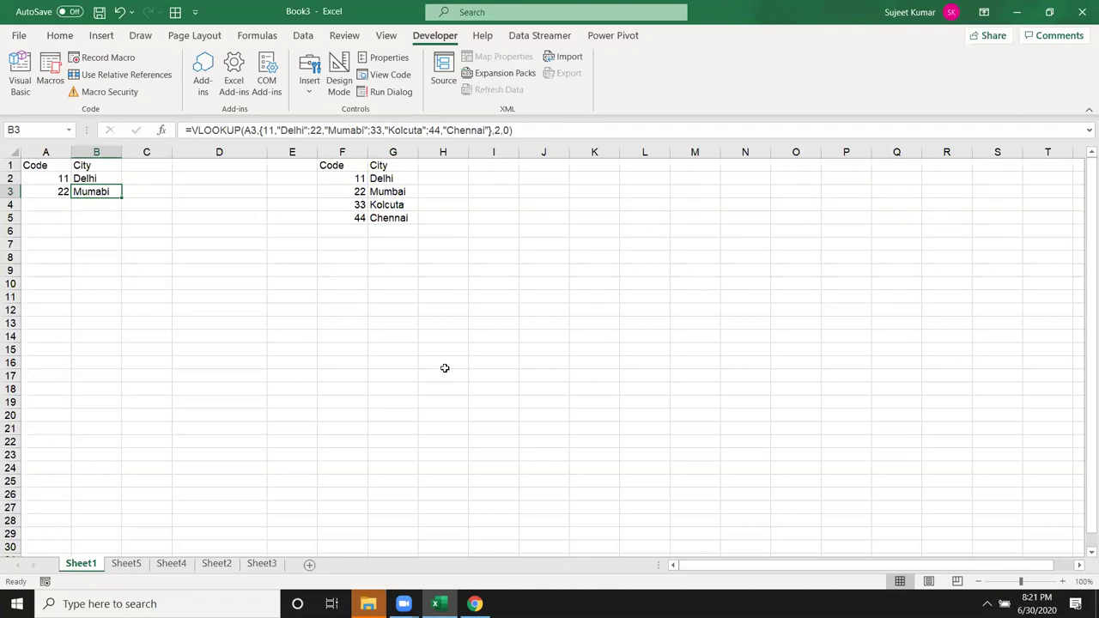
double_click(101, 192)
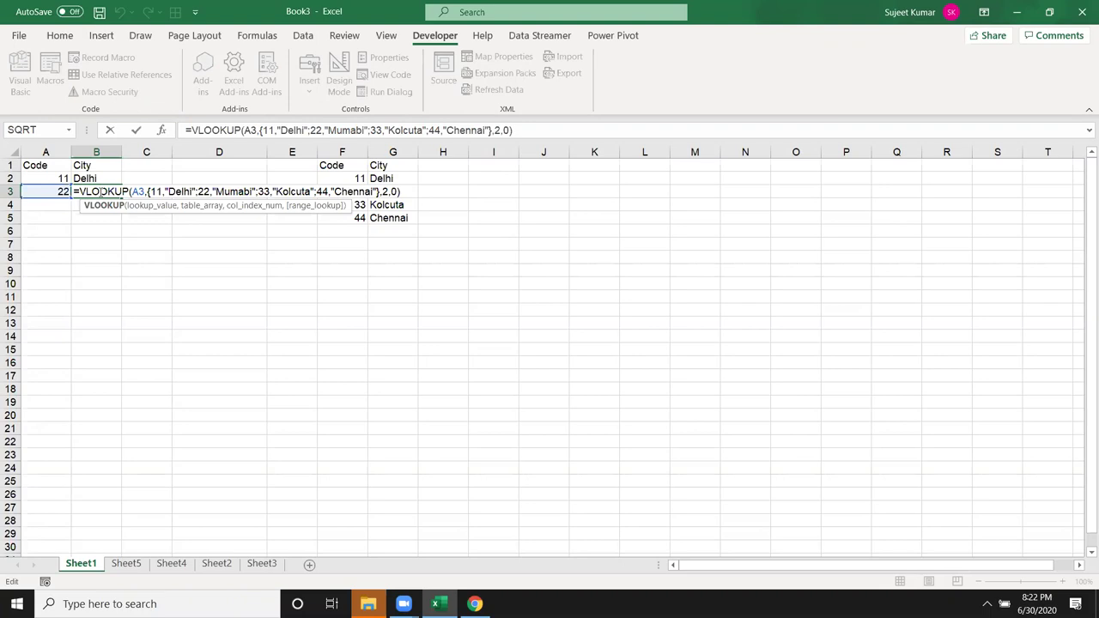
key("Return")
left_click(101, 193)
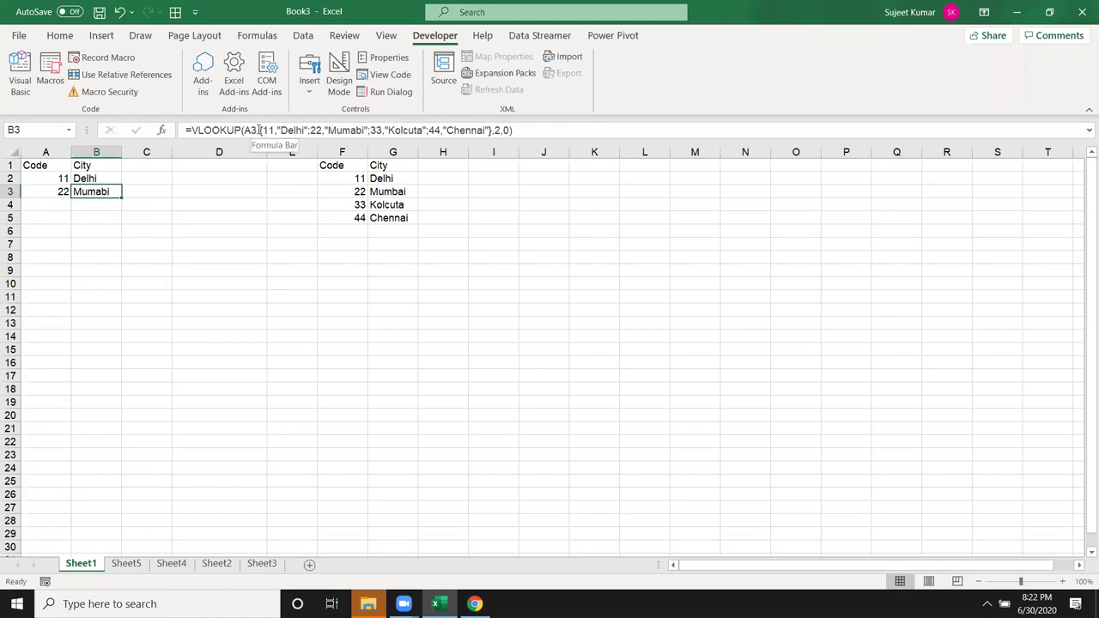
left_click_drag(260, 129, 492, 131)
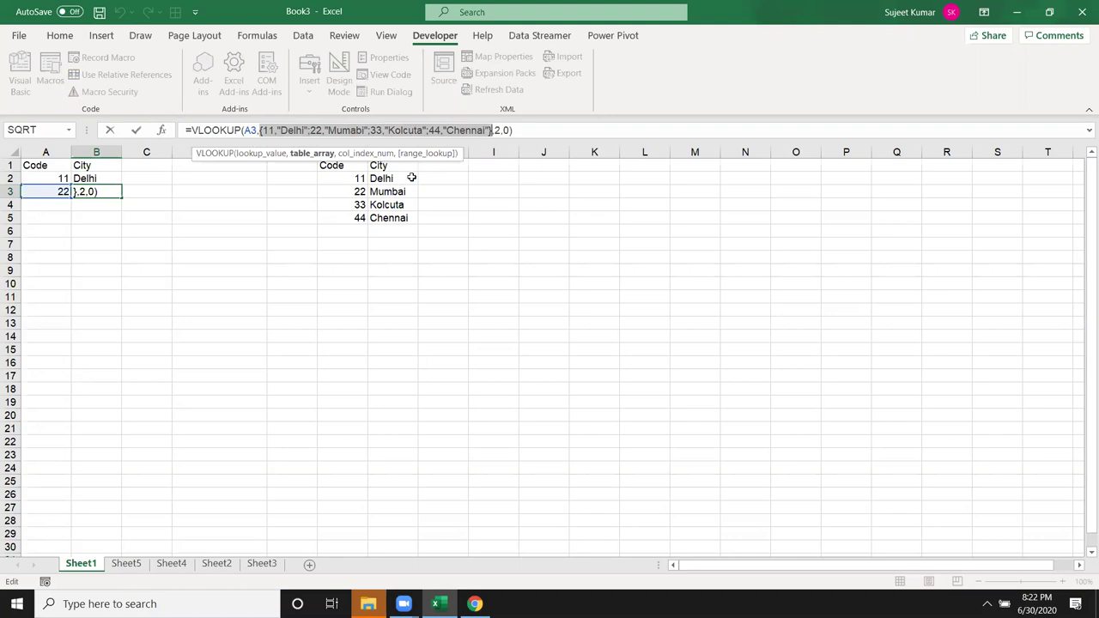
key("Escape")
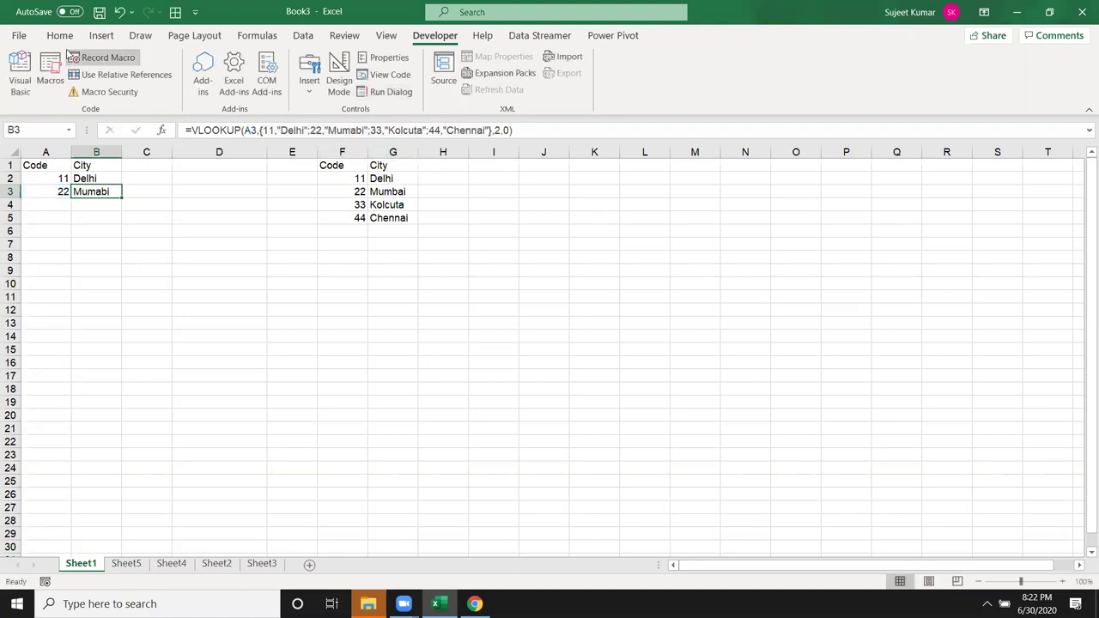
- Define a workbook name Data referring to the pasted code–city array constant
left_click(65, 43)
left_click(244, 43)
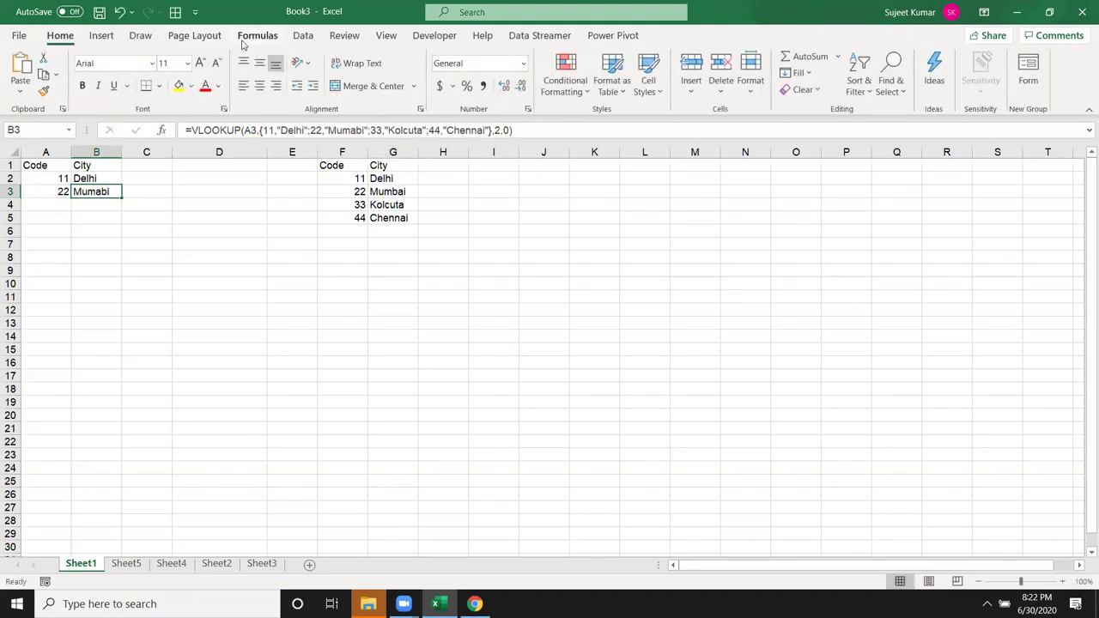
left_click(476, 60)
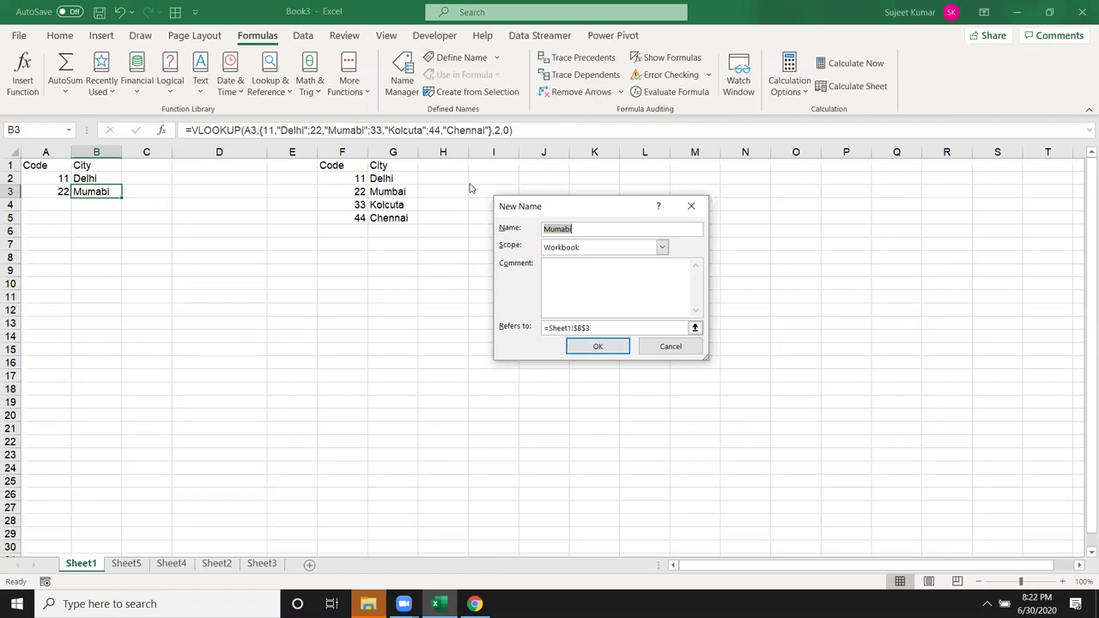
type("Data")
left_click(614, 327)
type("=")
key("ctrl+v")
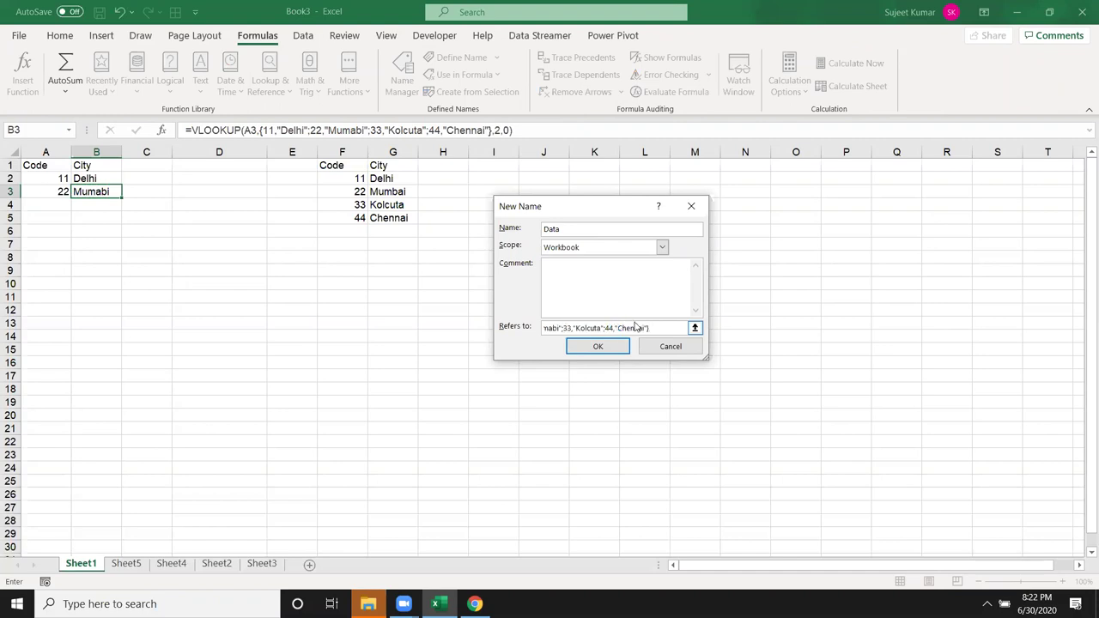
key("ctrl+a")
left_click(610, 348)
- Enter code 33 in A4 and =VLOOKUP(A4,Data,2,0) in B4, returning Kolcuta
left_click(66, 207)
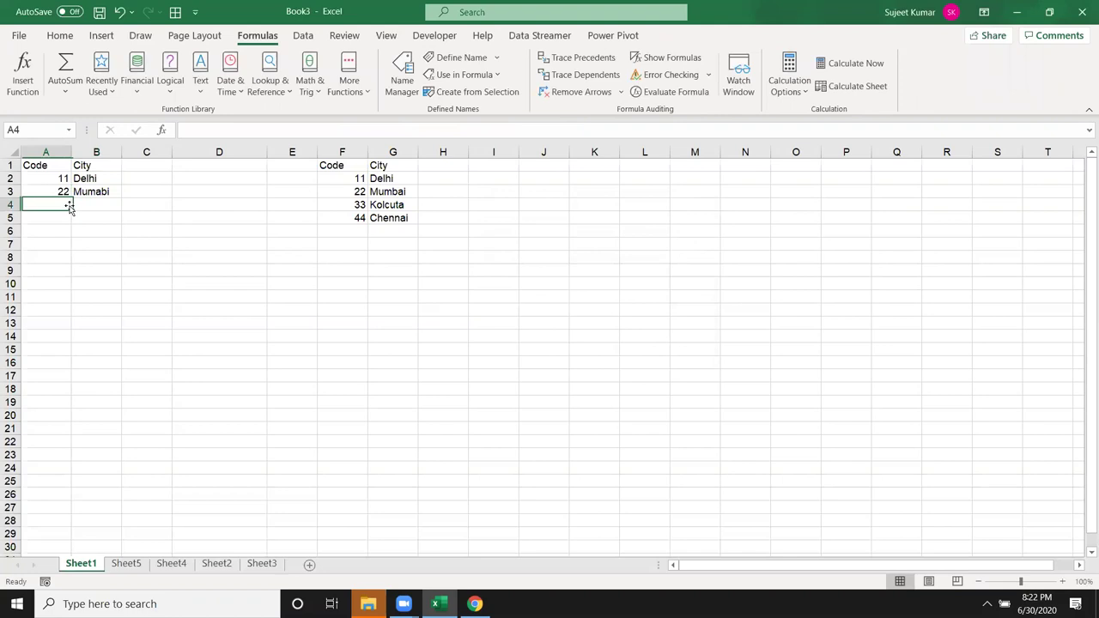
type("33")
key("Tab")
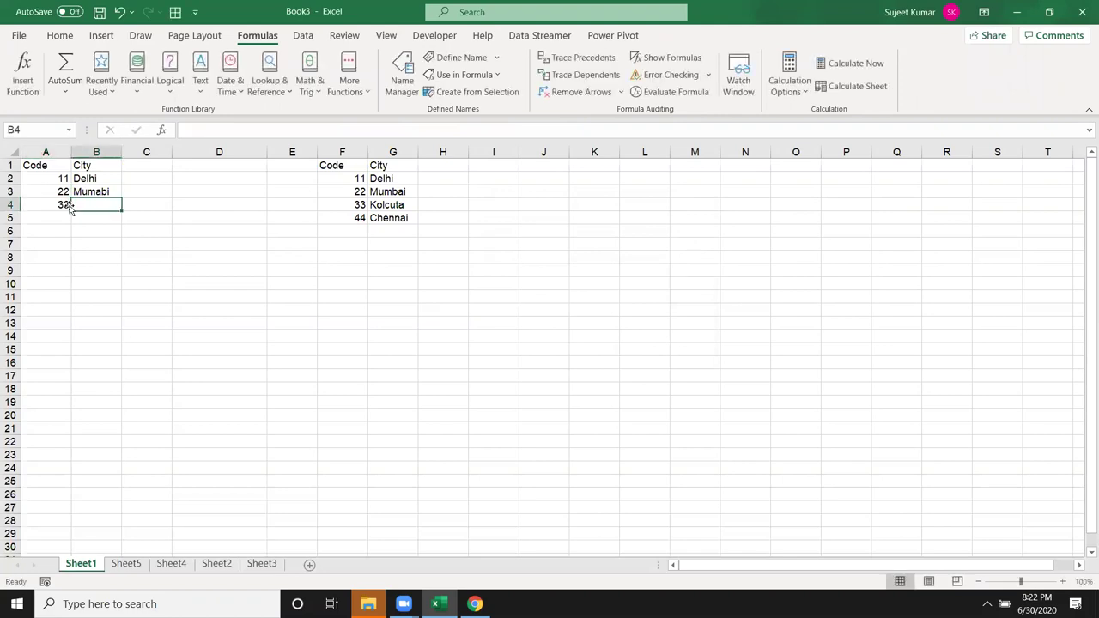
type("=vl")
key("Tab")
left_click(69, 208)
type(",da")
key("Tab")
type(",2,0")
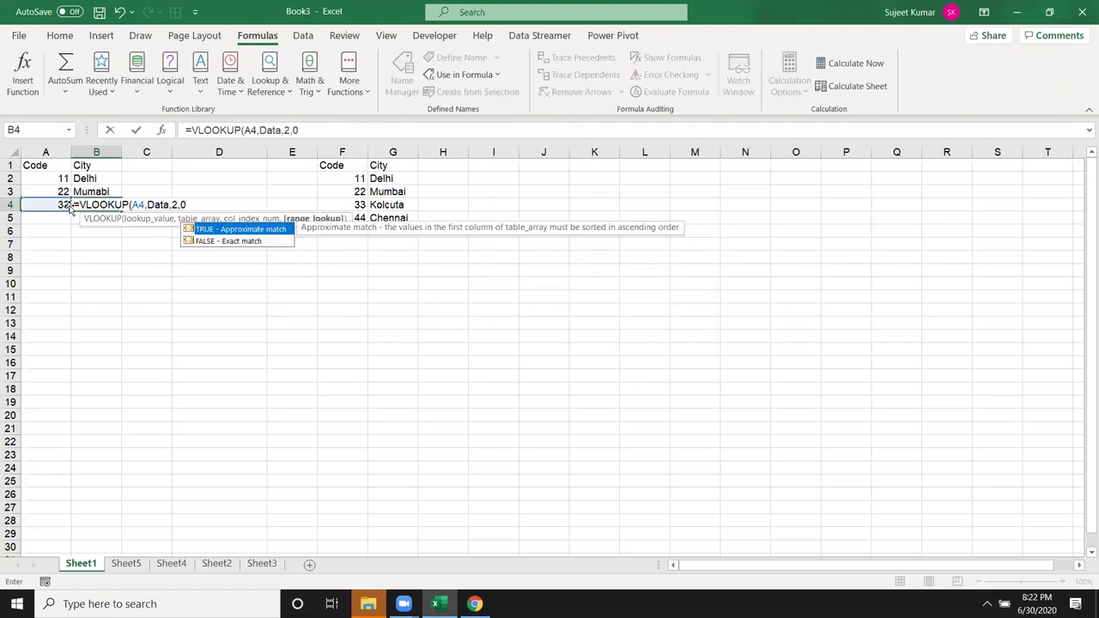
type(")")
key("Return")
key("Up")
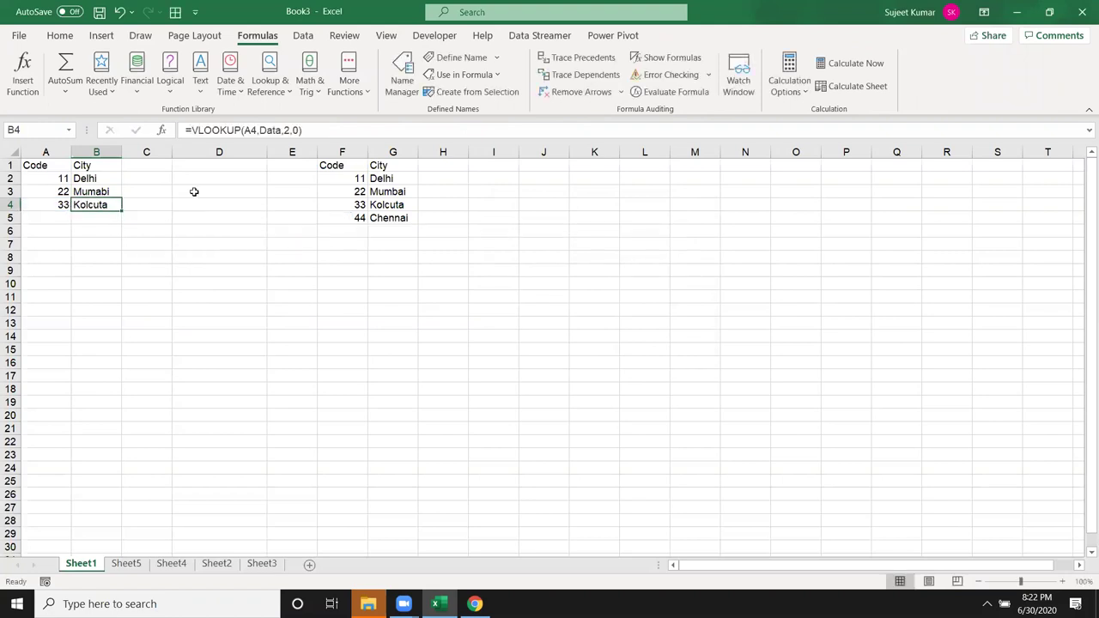
left_click(403, 93)
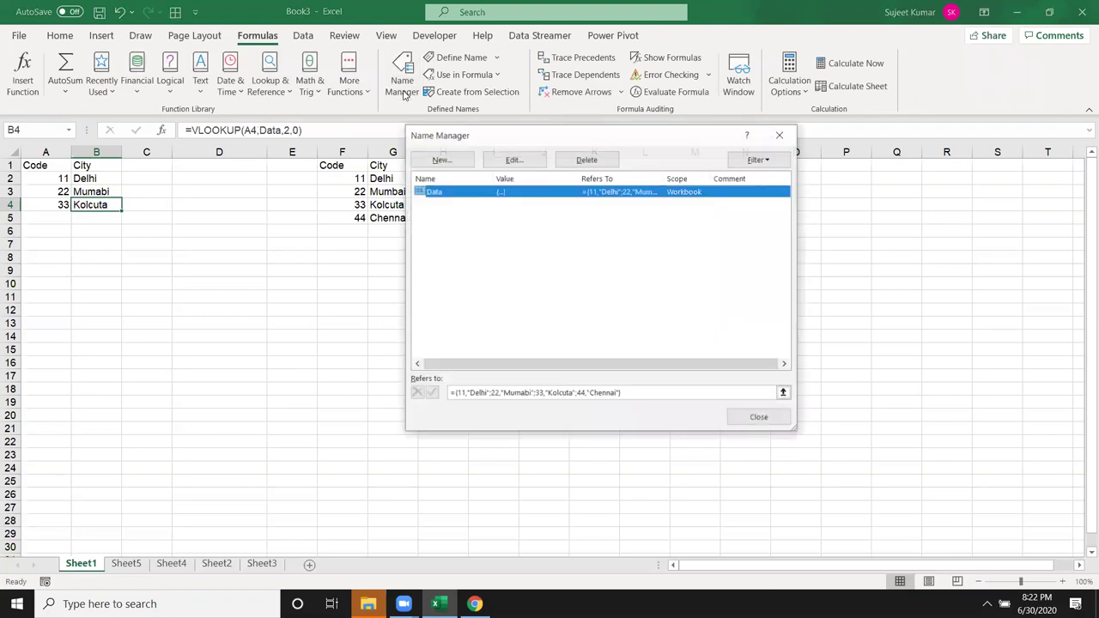
left_click(525, 393)
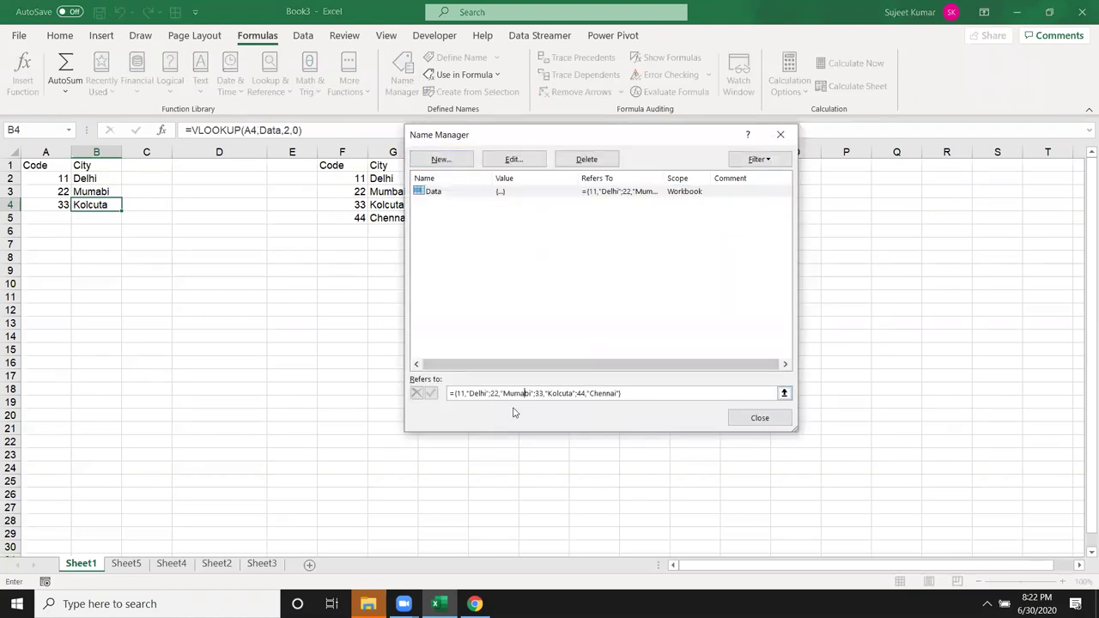
key("Return")
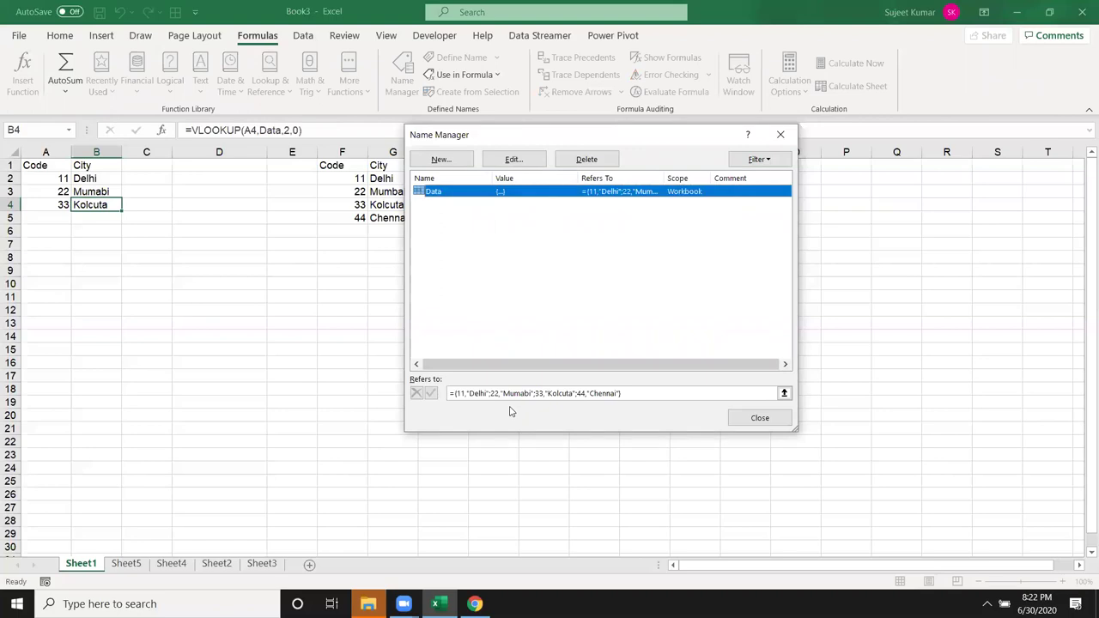
key("Escape")
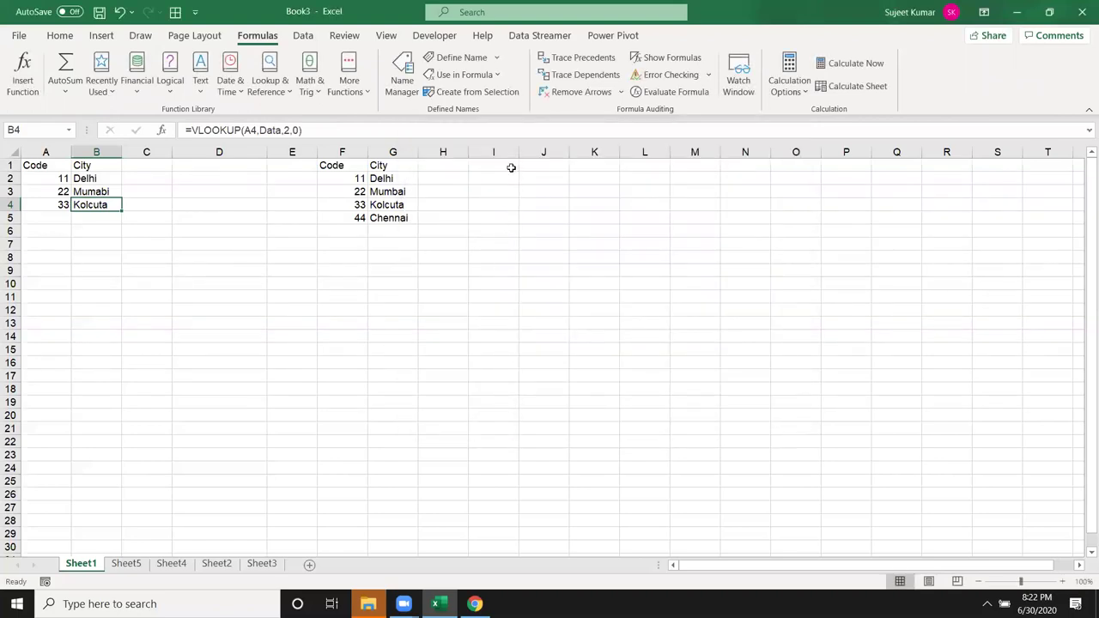
left_click(511, 168)
- Add ID and Name headings in I1:J1
type("ID")
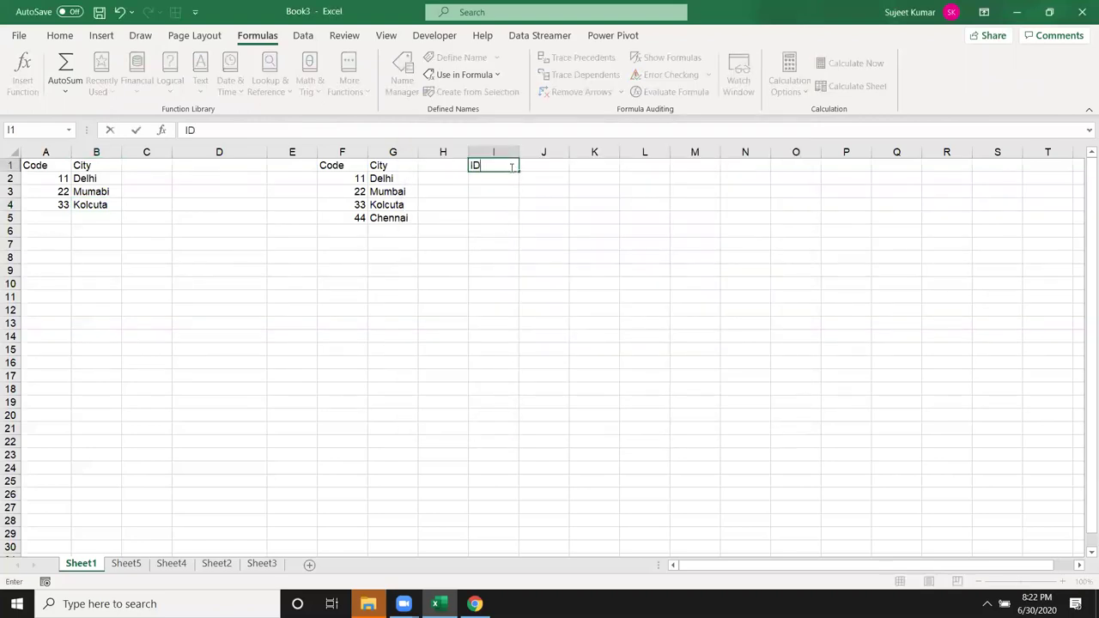
key("Tab")
type("NAme")
key("Return")
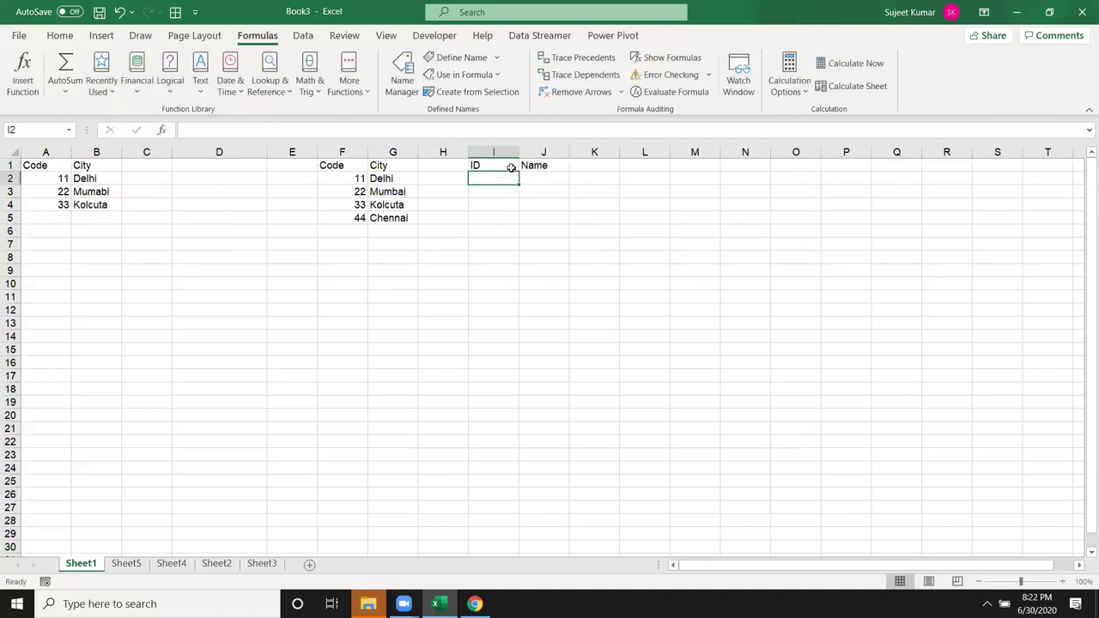
type("Puja")
key("Return")
- Fill IDs 1 to 57 down column I starting from 1 and 2
left_click(511, 175)
type("1")
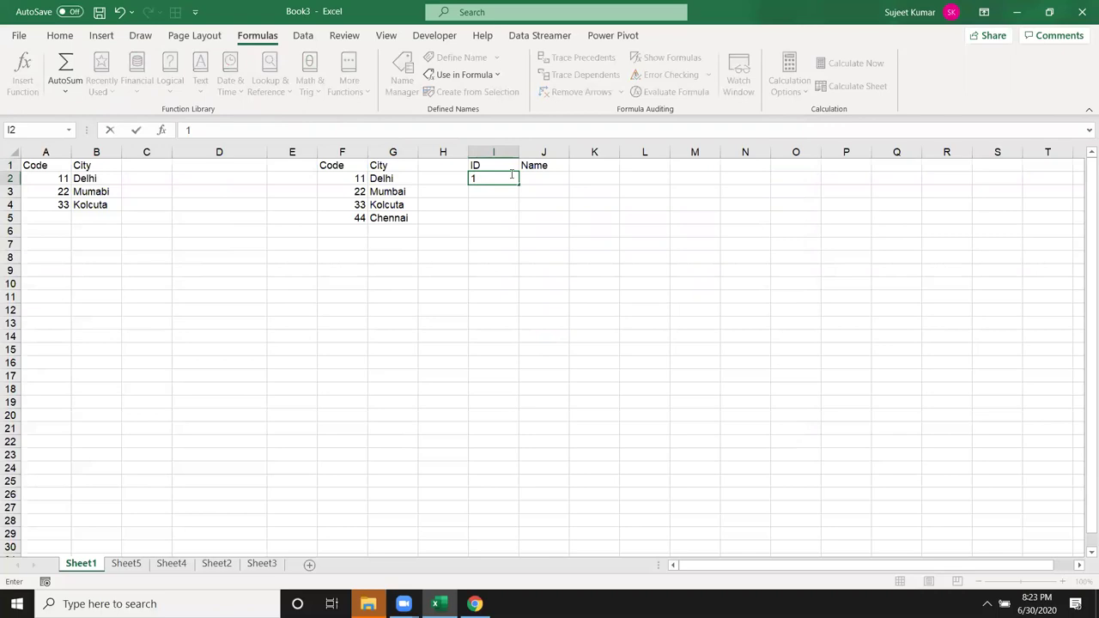
key("Return")
type("2")
key("Return")
left_click_drag(510, 179, 522, 544)
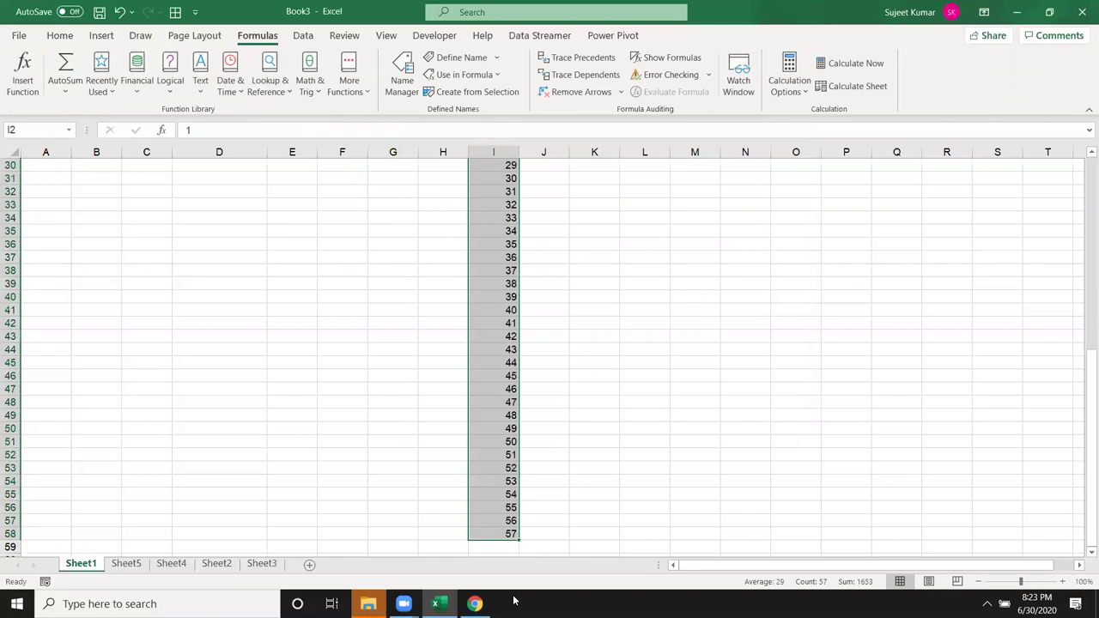
- Enter Puja in J2 and fill the names down column J to row 58
key("Right")
type("Puja")
key("Return")
left_click(546, 177)
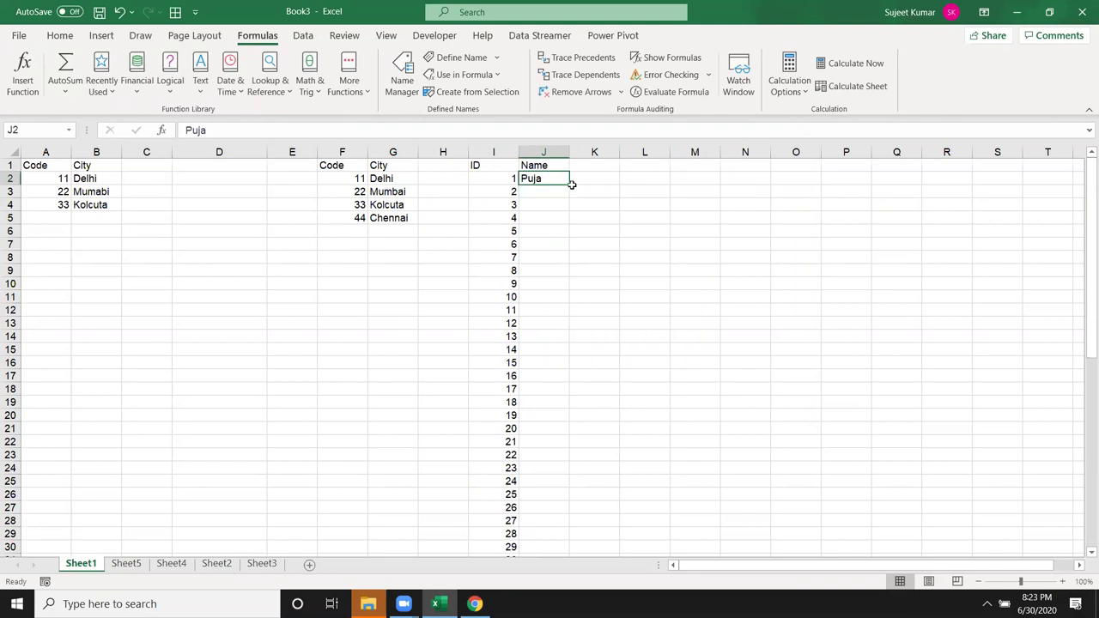
double_click(568, 185)
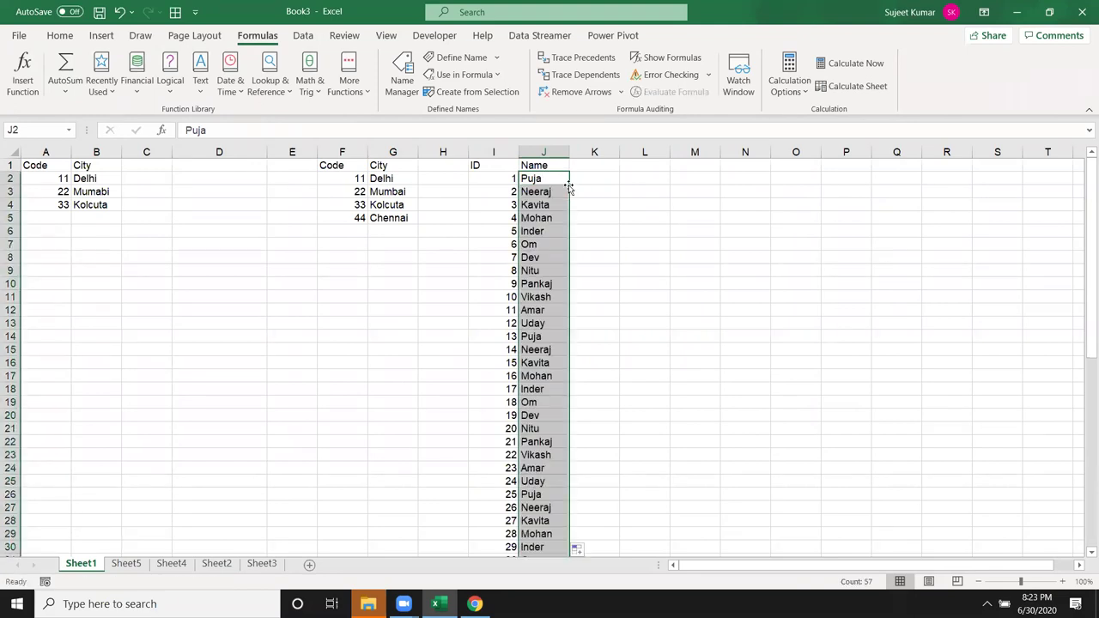
left_click(536, 256)
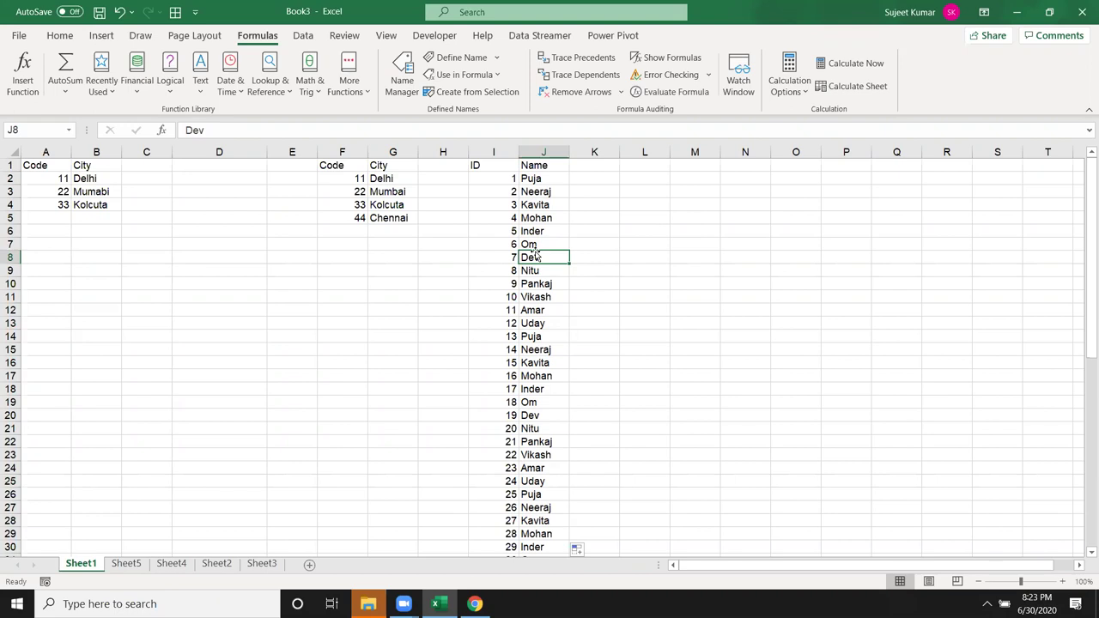
- Select and copy the ID and Name table I1:J58
key("ctrl+Up")
key("Left")
key("shift+Right")
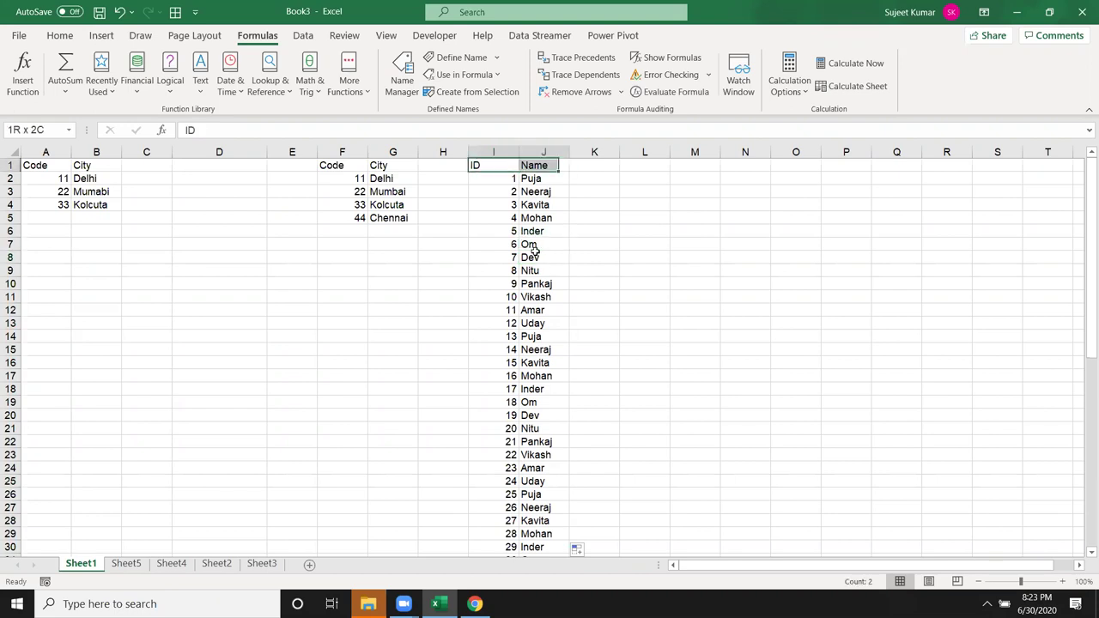
key("ctrl+shift+Down")
key("ctrl+c")
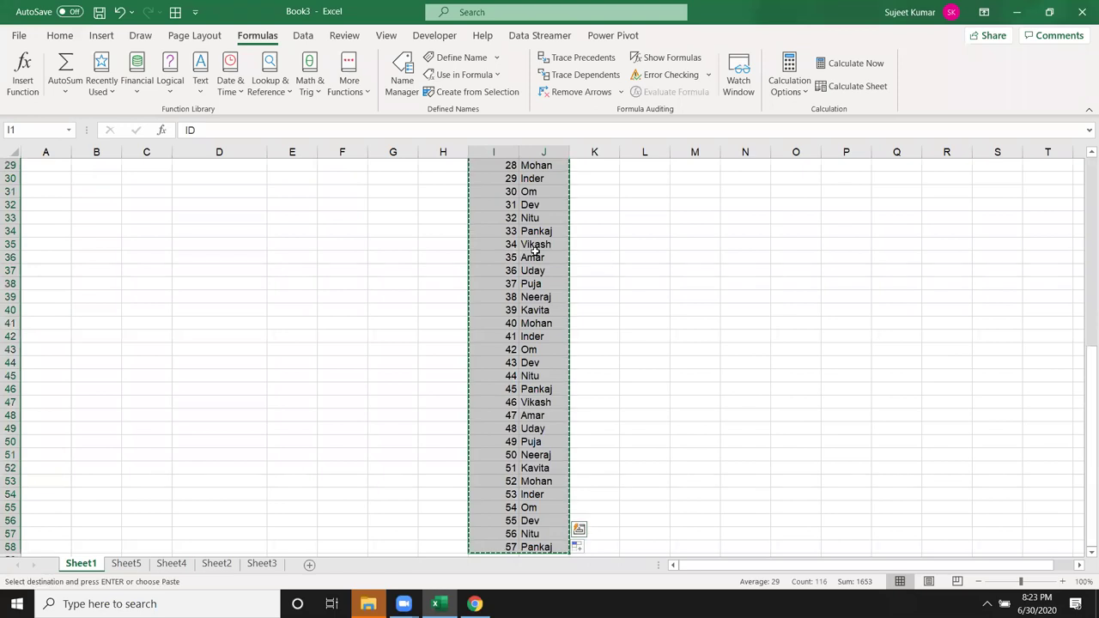
key("ctrl+shift+Up")
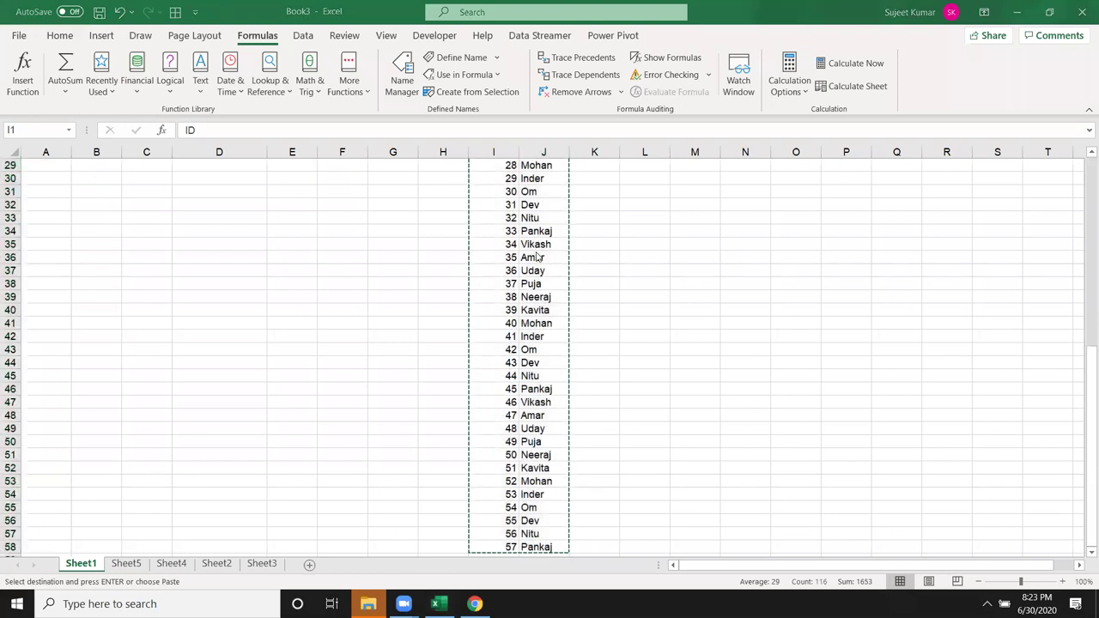
- Launch Microsoft Word from Windows search
key("super")
type("word")
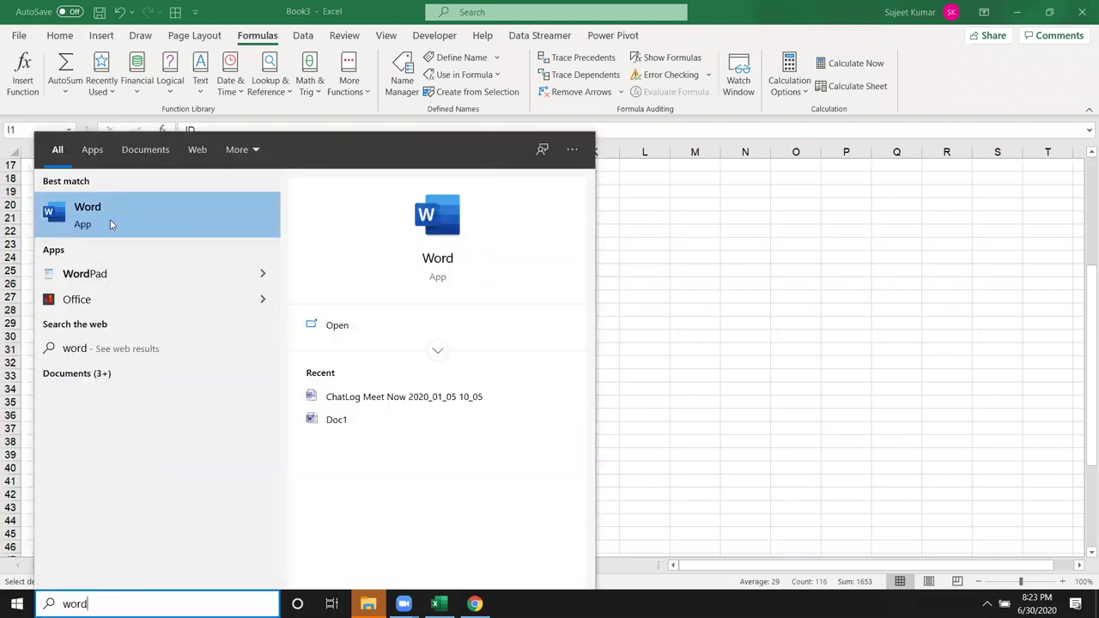
left_click(432, 262)
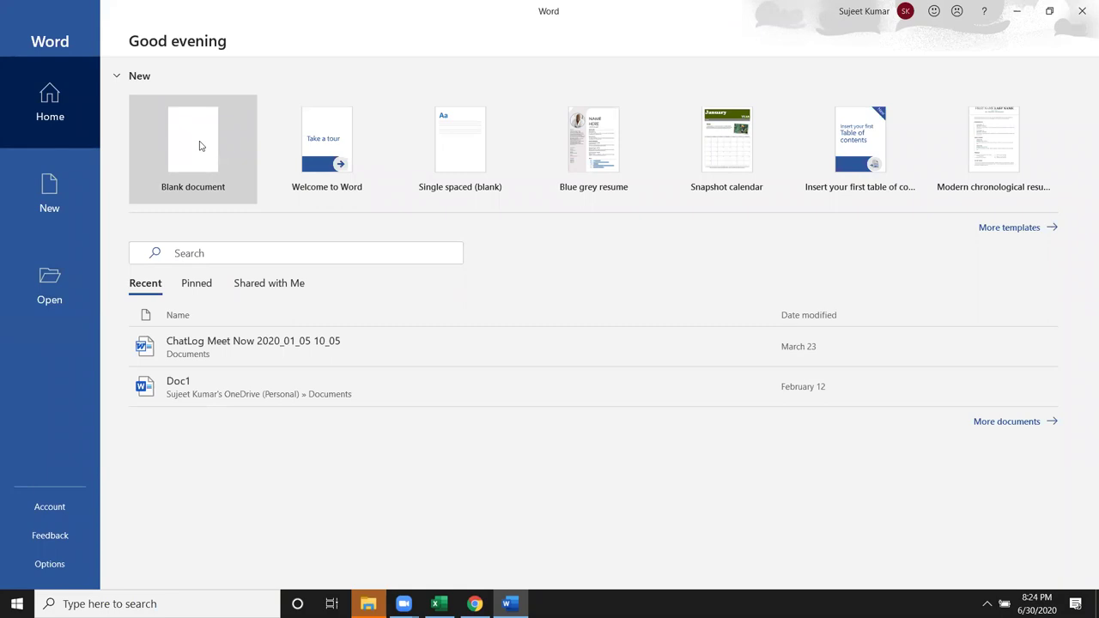
- Create a blank document and paste the table as Unformatted Unicode Text
left_click(214, 189)
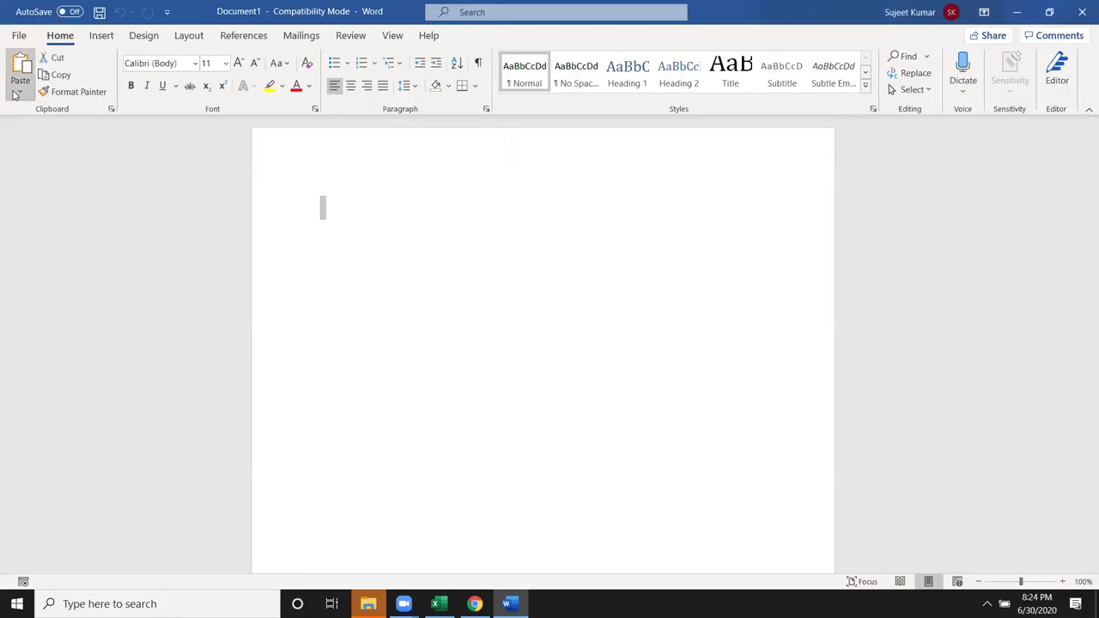
left_click(19, 91)
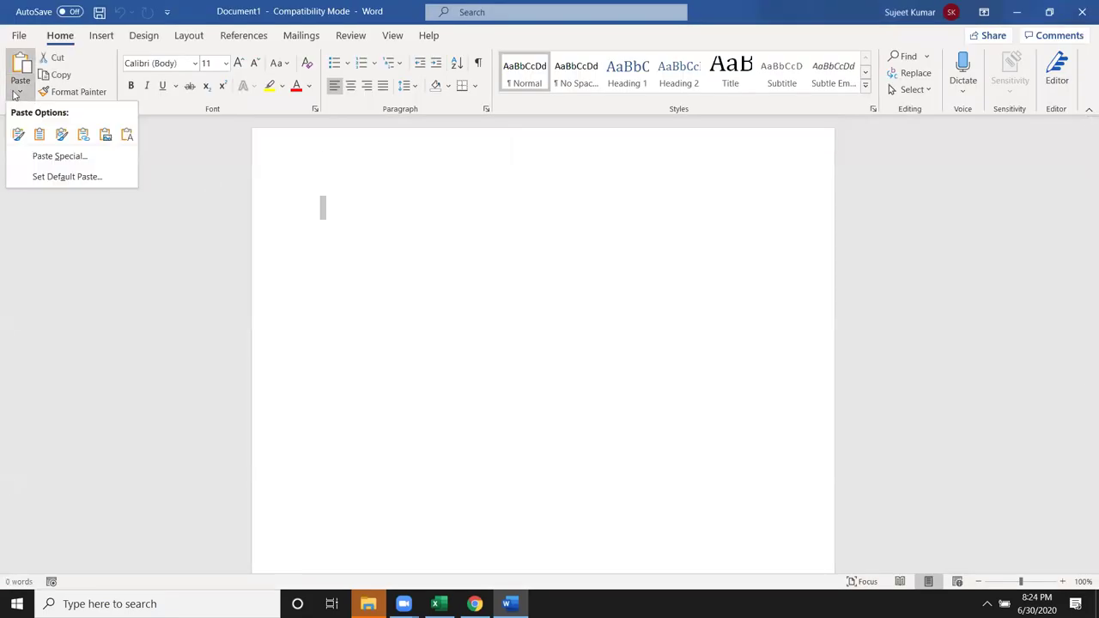
left_click(68, 157)
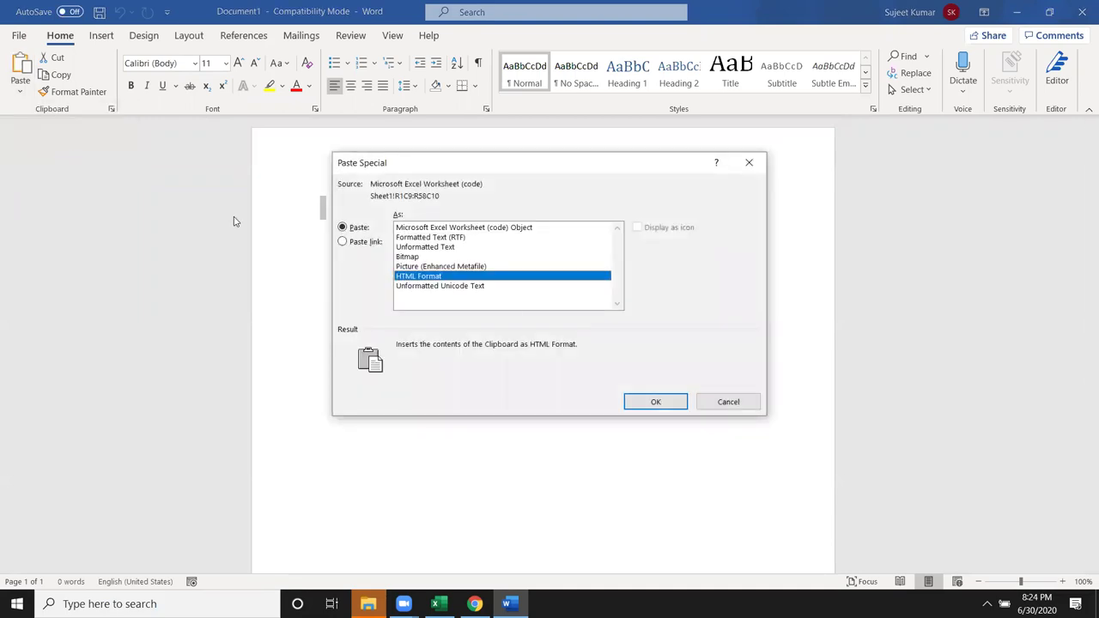
left_click(407, 286)
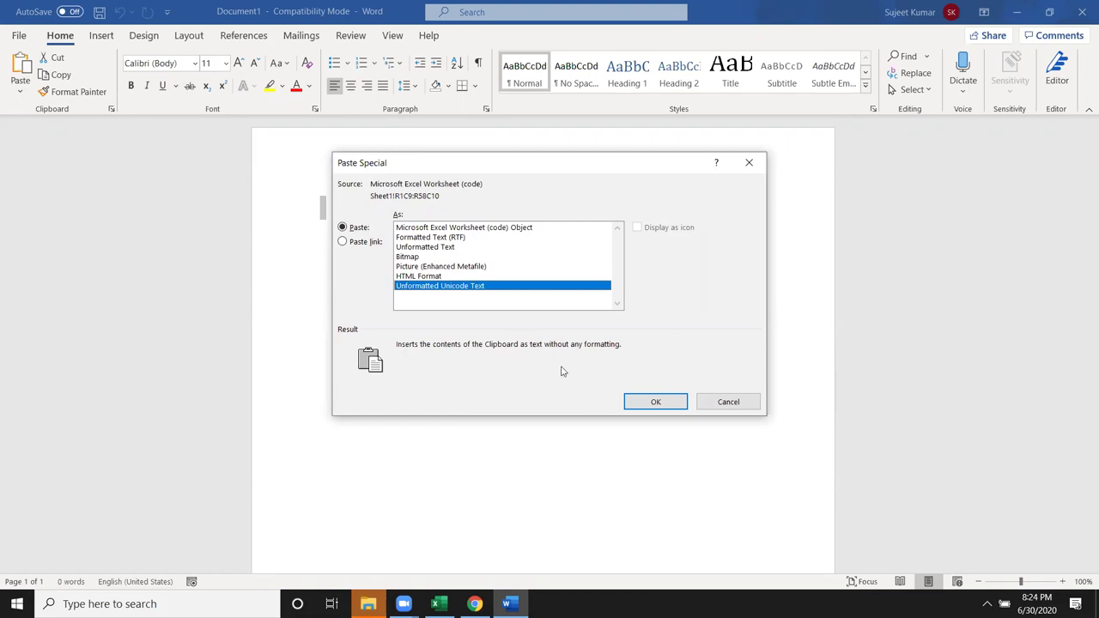
left_click(655, 403)
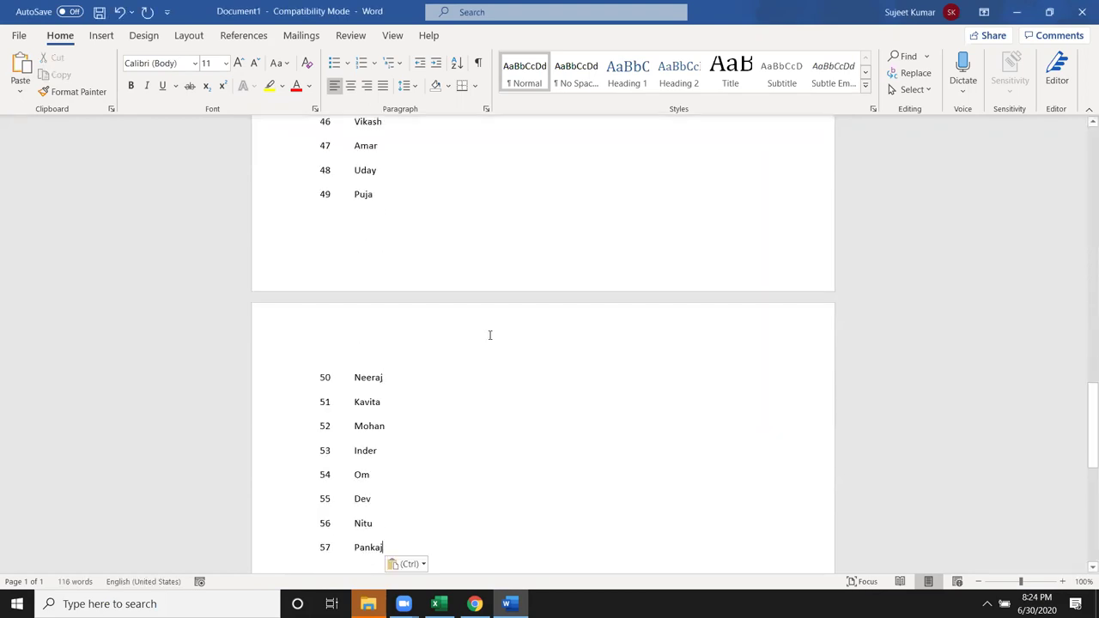
- Delete and retype the tab gap before Inder in the pasted list
scroll(464, 345, "up", 5)
scroll(464, 345, "up", 5)
scroll(343, 238, "up", 2)
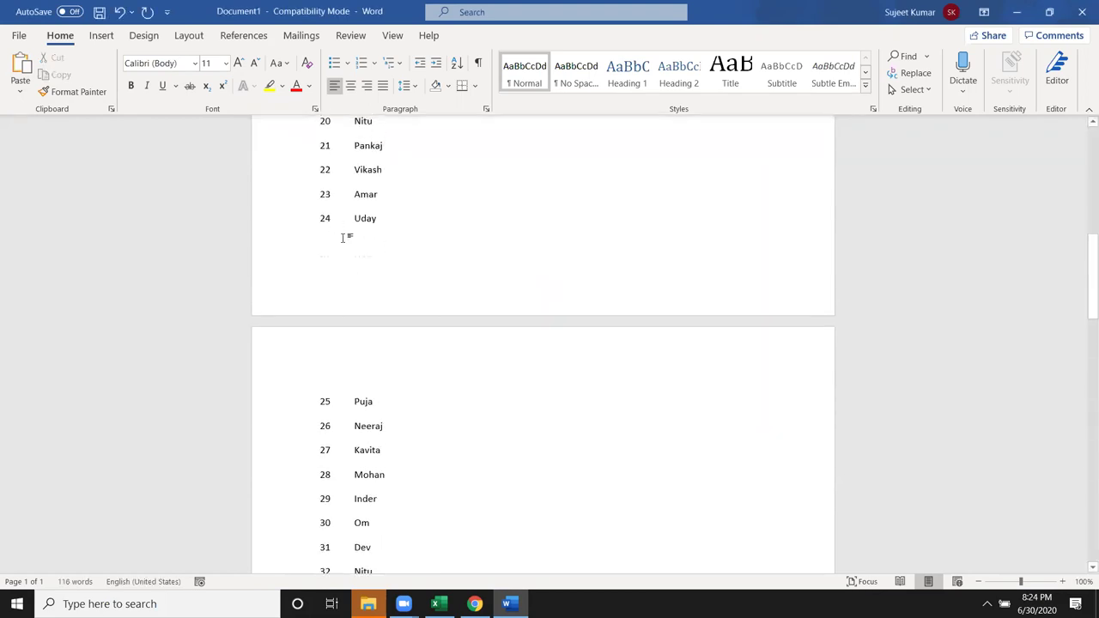
scroll(348, 223, "up", 4)
left_click_drag(355, 220, 341, 224)
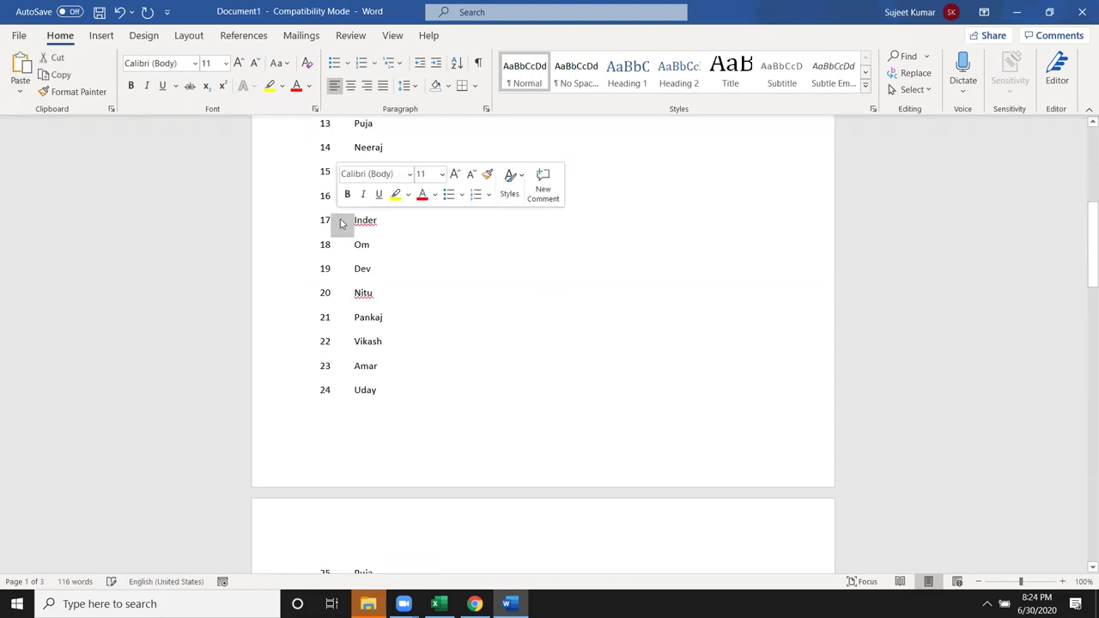
key("BackSpace")
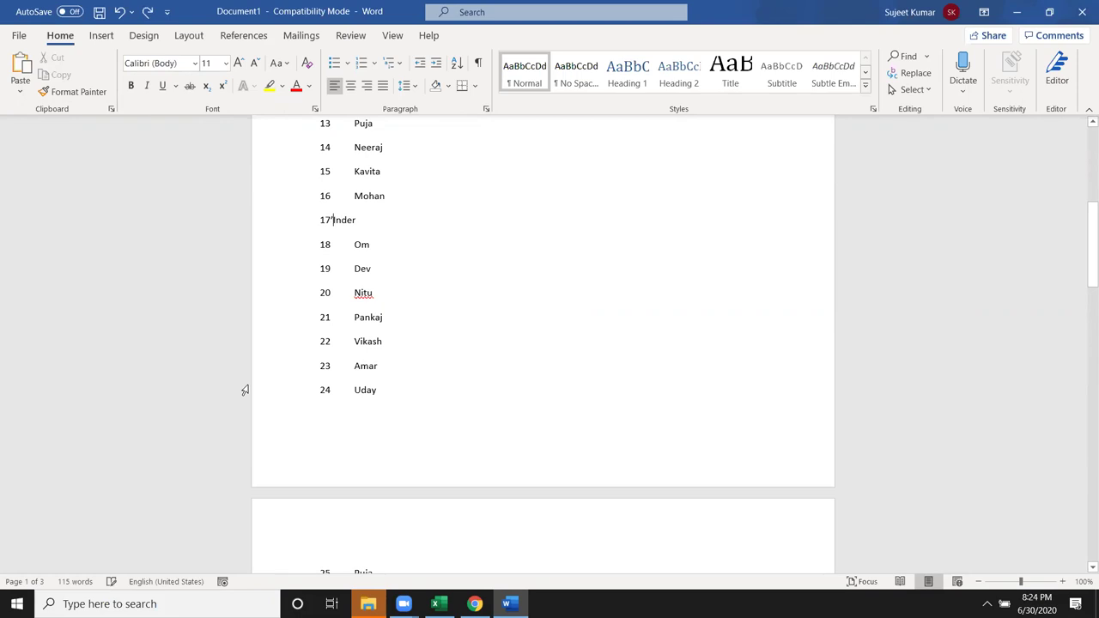
key("Tab")
key("shift+Left")
- Select the whole document and bring up Find and Replace
left_click(506, 287)
scroll(501, 277, "up", 2)
key("ctrl+a")
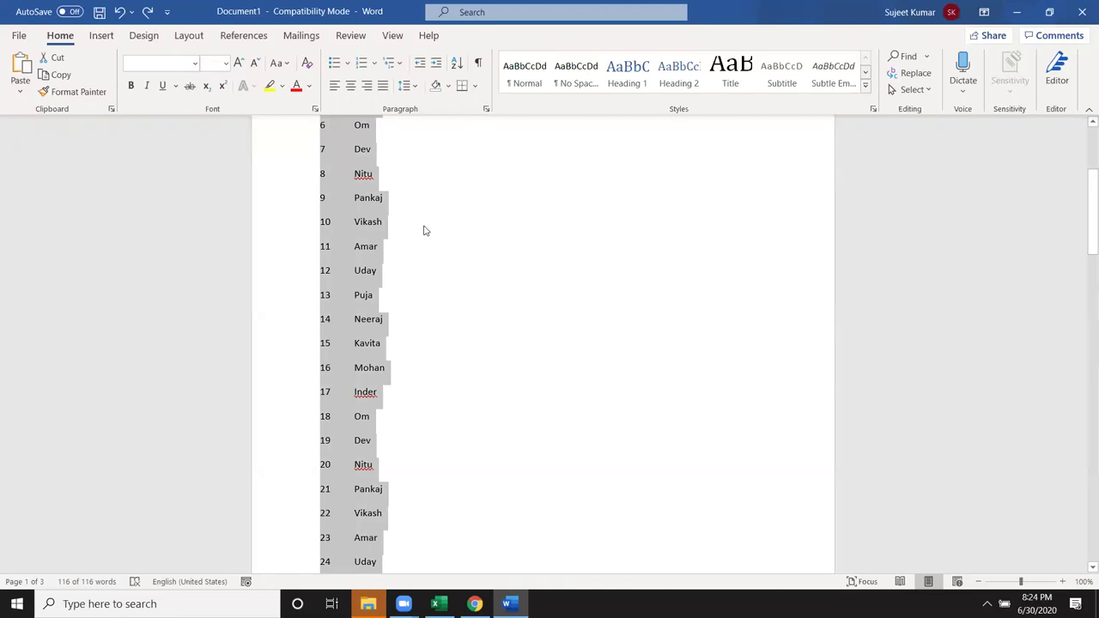
key("ctrl+h")
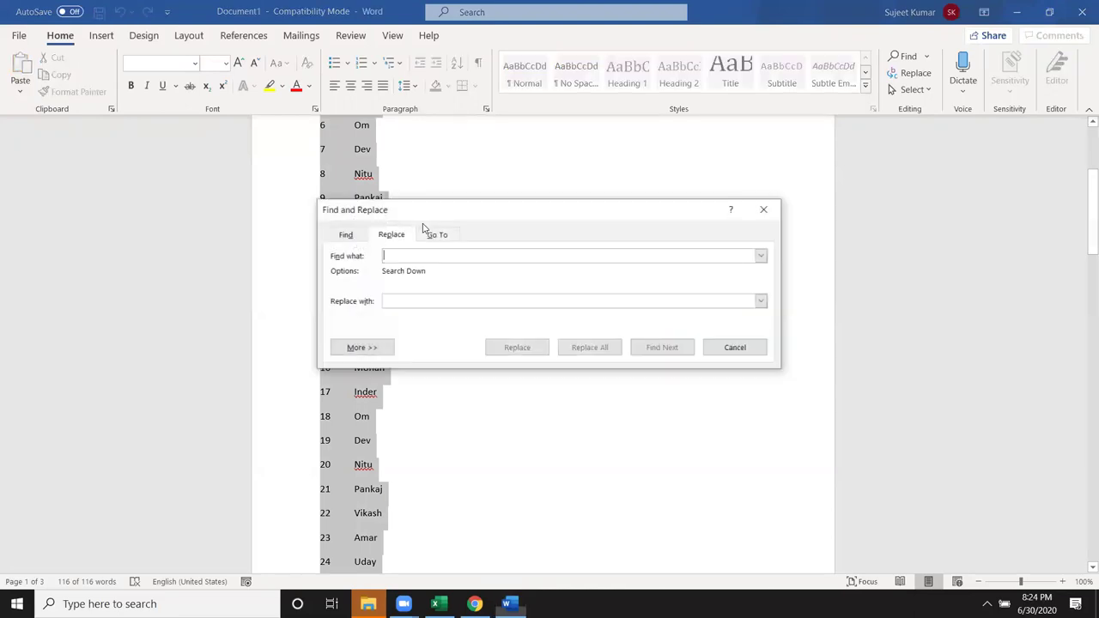
- Replace all Tab Characters with commas across the document, 58 replacements
left_click(353, 346)
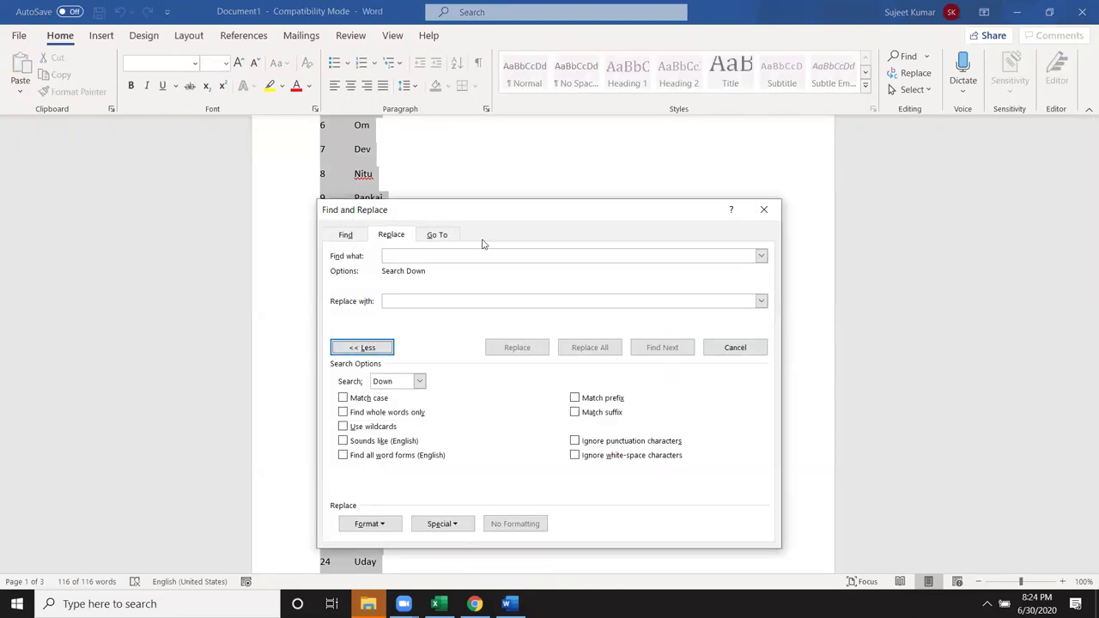
left_click(566, 418)
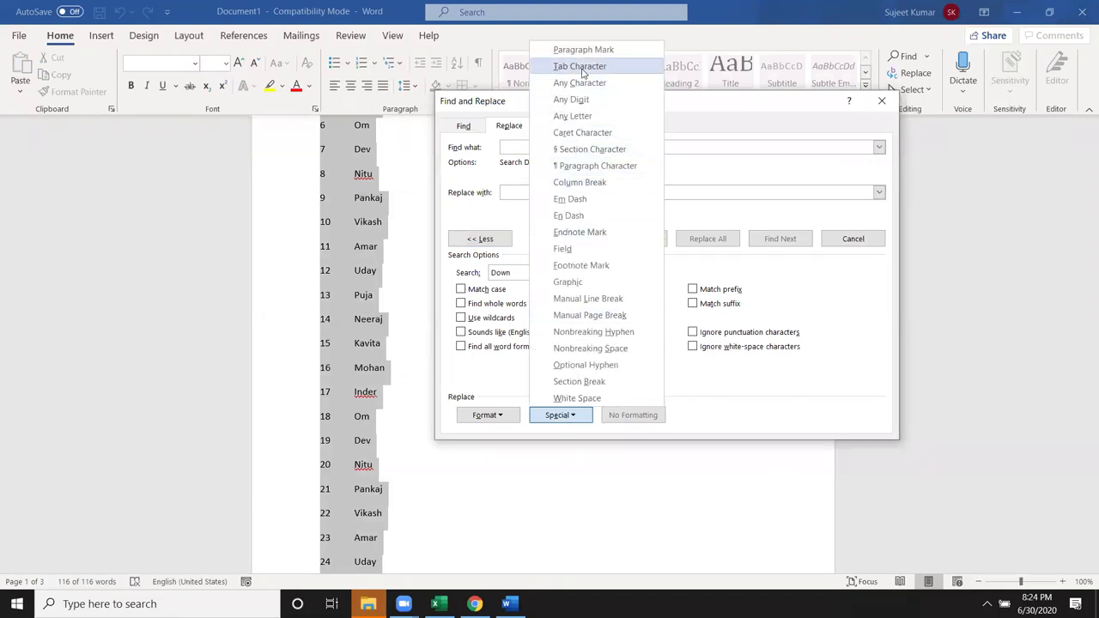
left_click(582, 66)
left_click(539, 190)
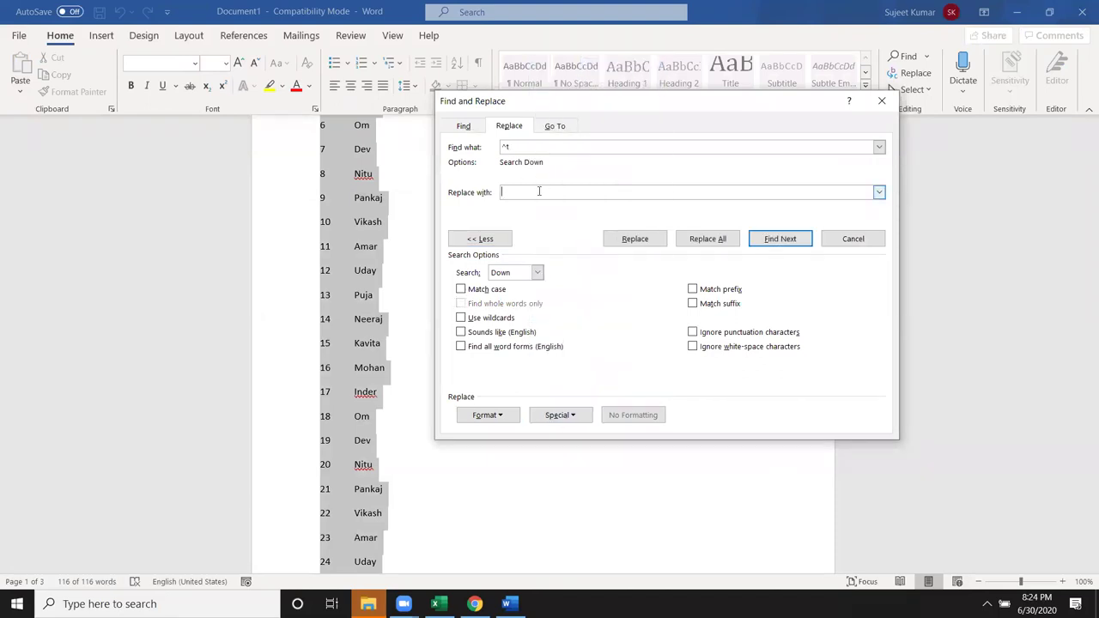
type(",")
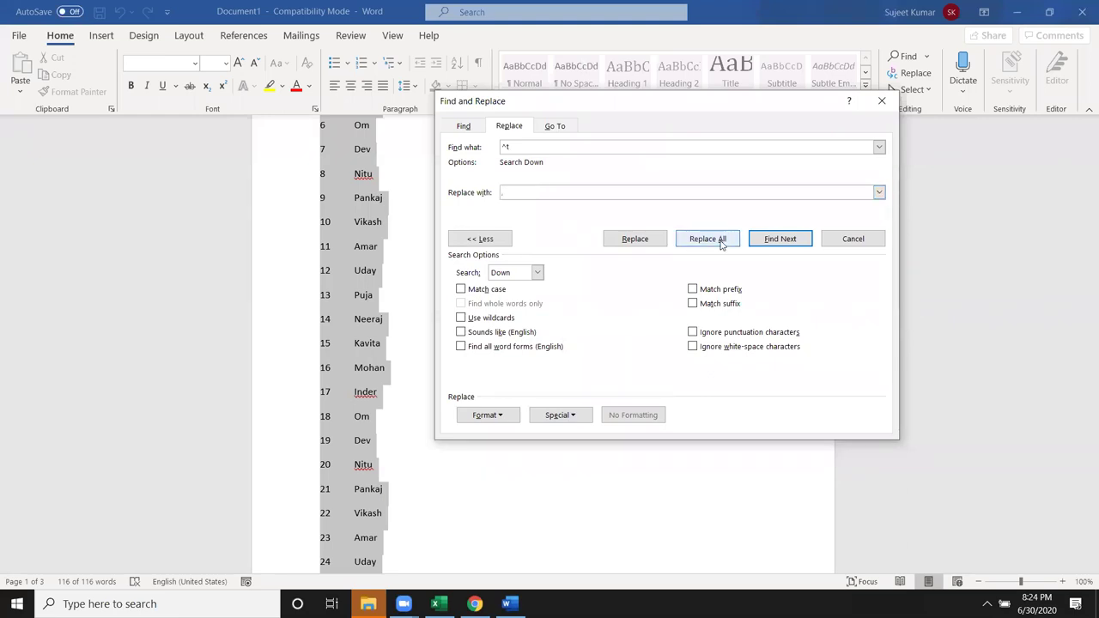
left_click(721, 242)
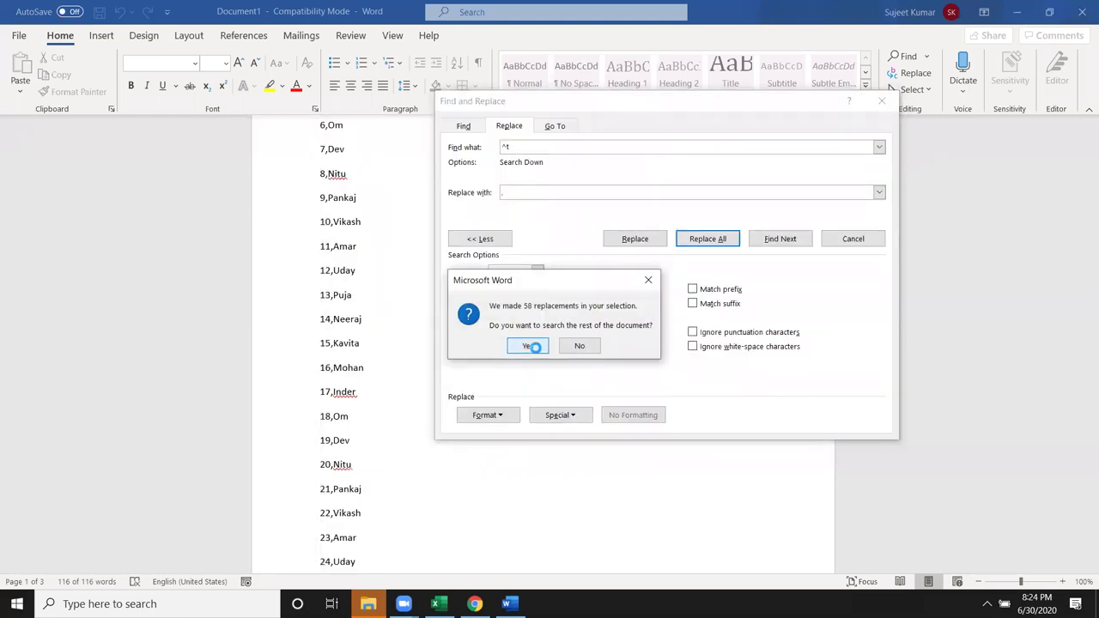
left_click(535, 345)
left_click(628, 283)
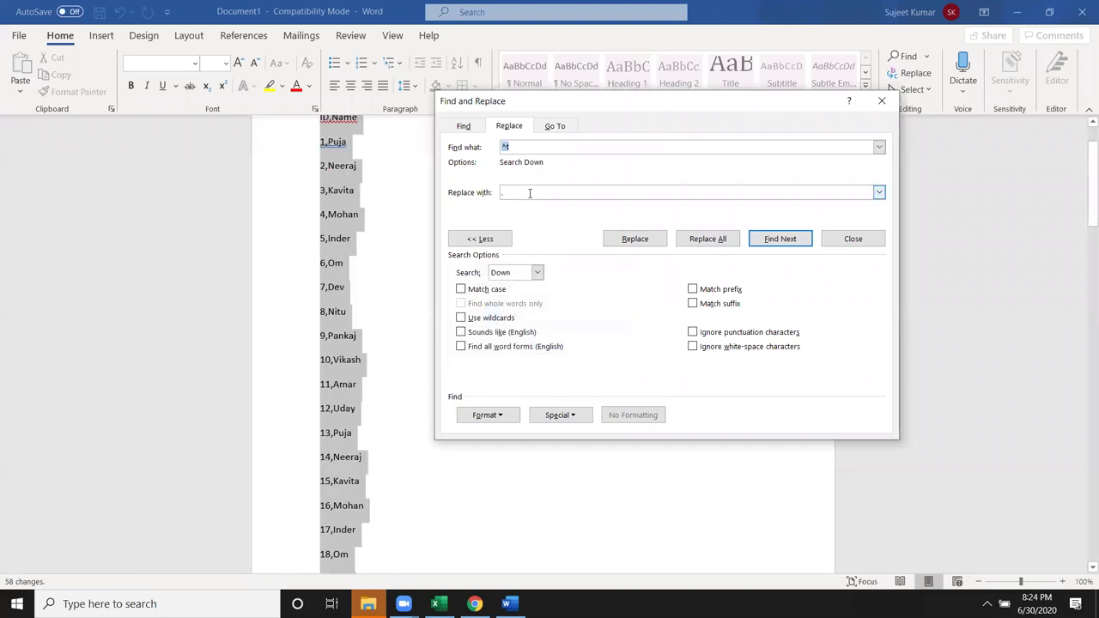
left_click(559, 416)
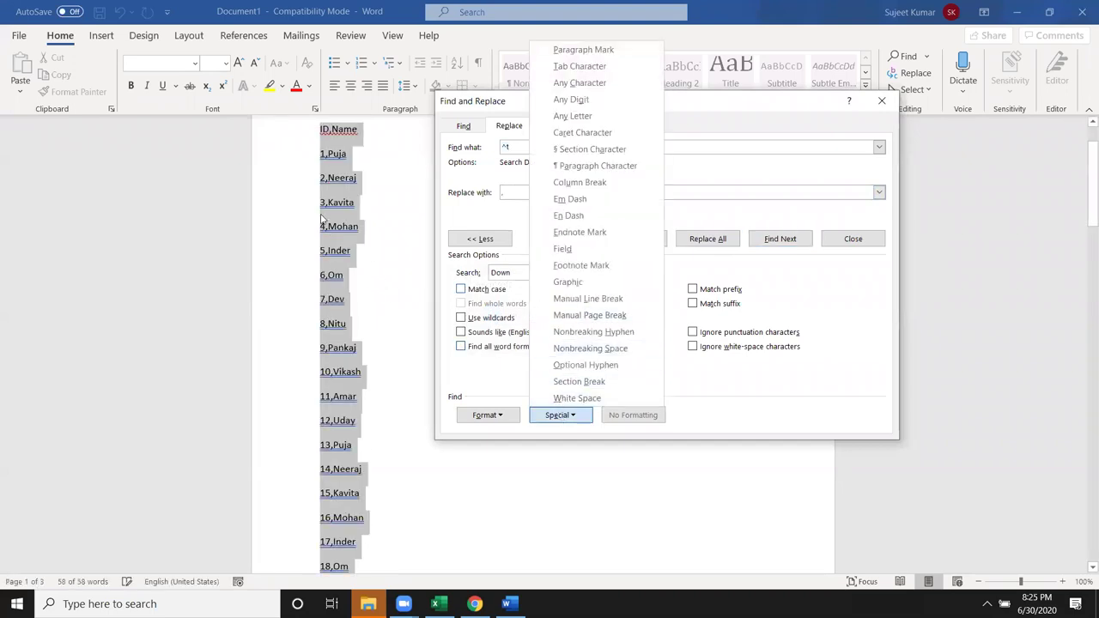
- Replace every paragraph mark in the Word list with a semicolon, joining it into one line
left_click(583, 50)
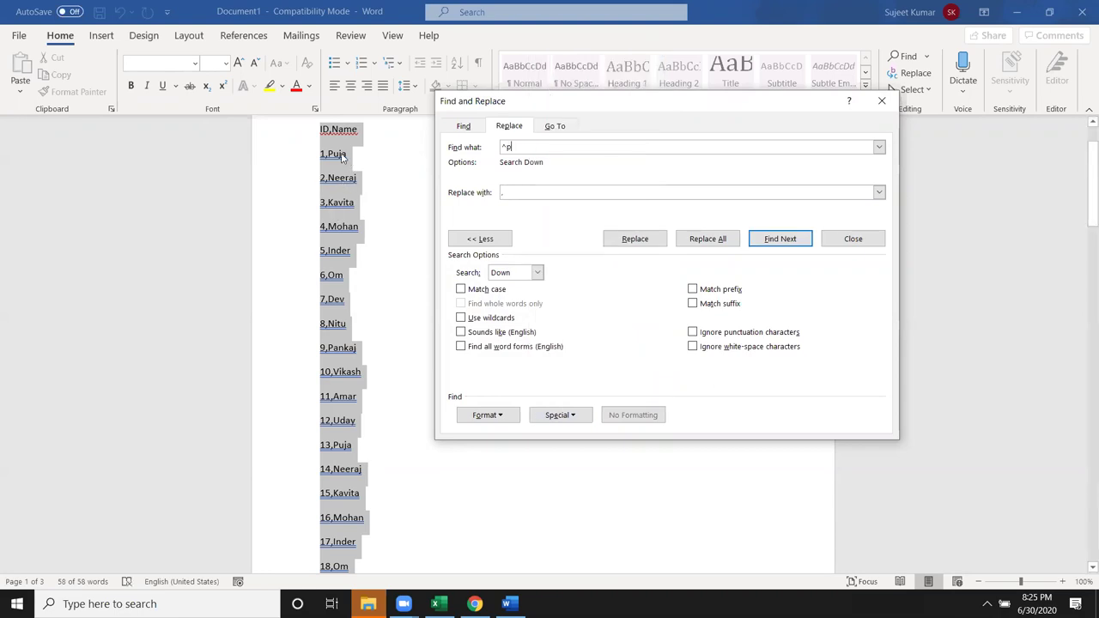
left_click(505, 192)
key("BackSpace")
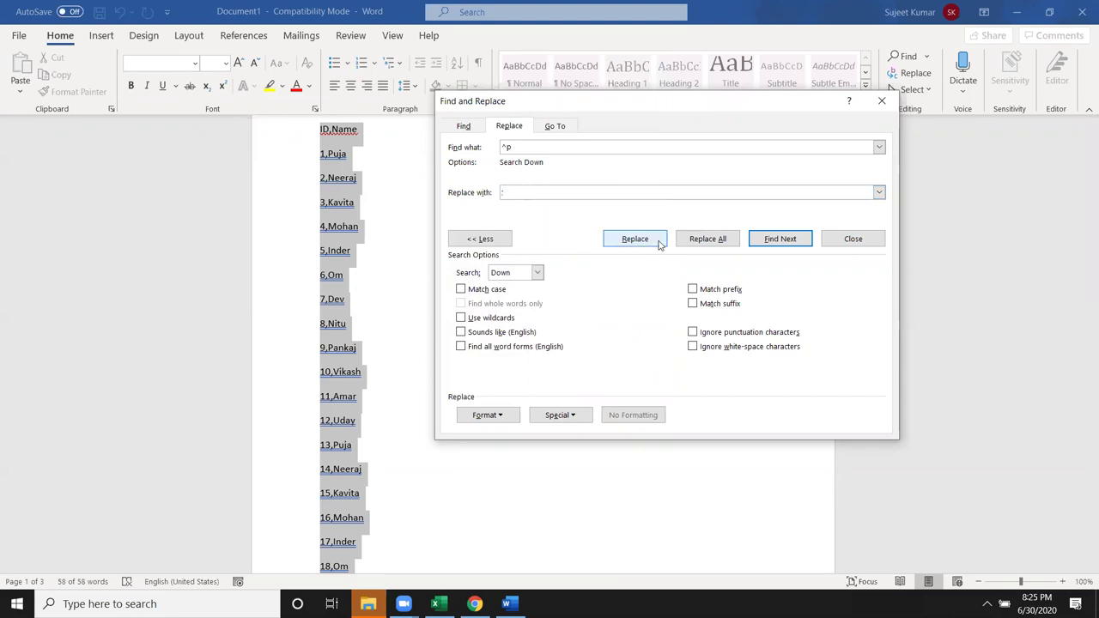
left_click(703, 242)
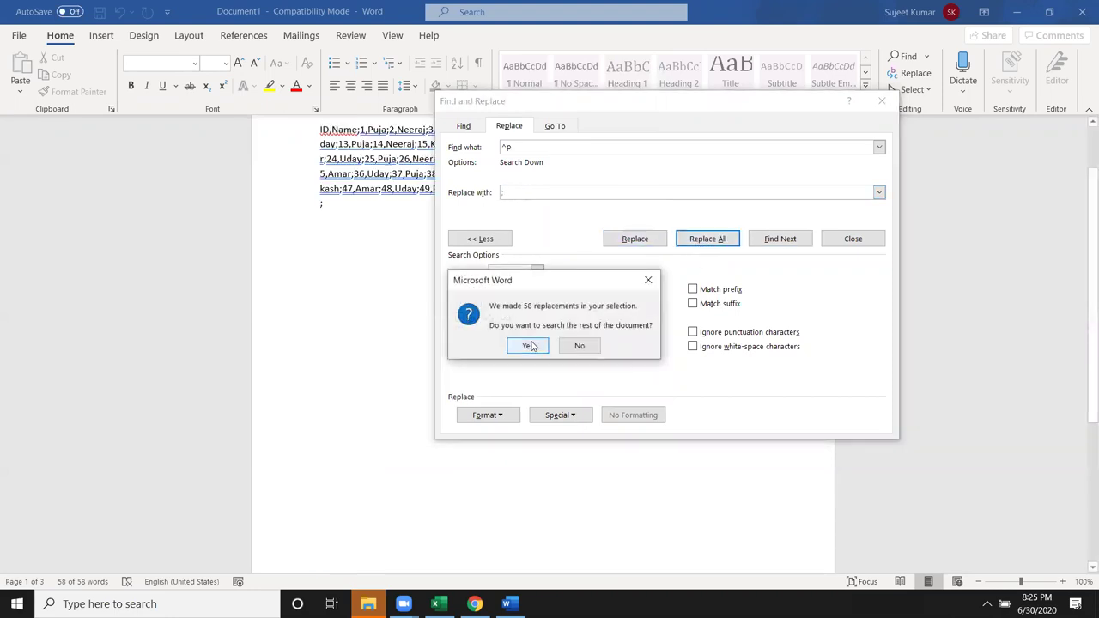
left_click(534, 343)
left_click(628, 284)
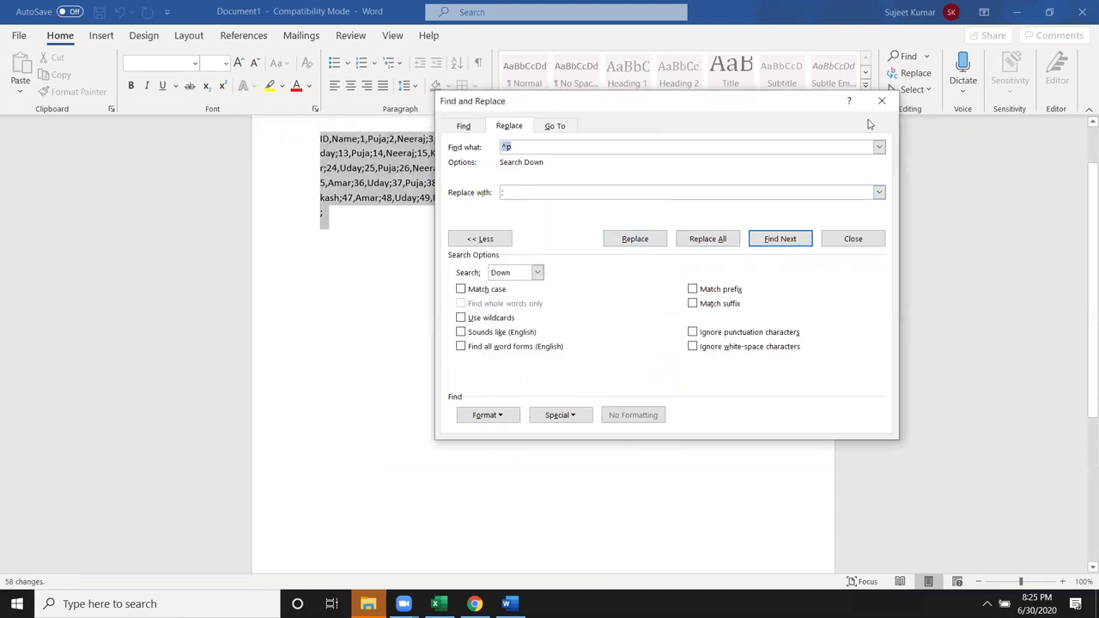
left_click(880, 105)
- Select the joined semicolon-separated line and return to the Excel workbook
left_click(733, 215)
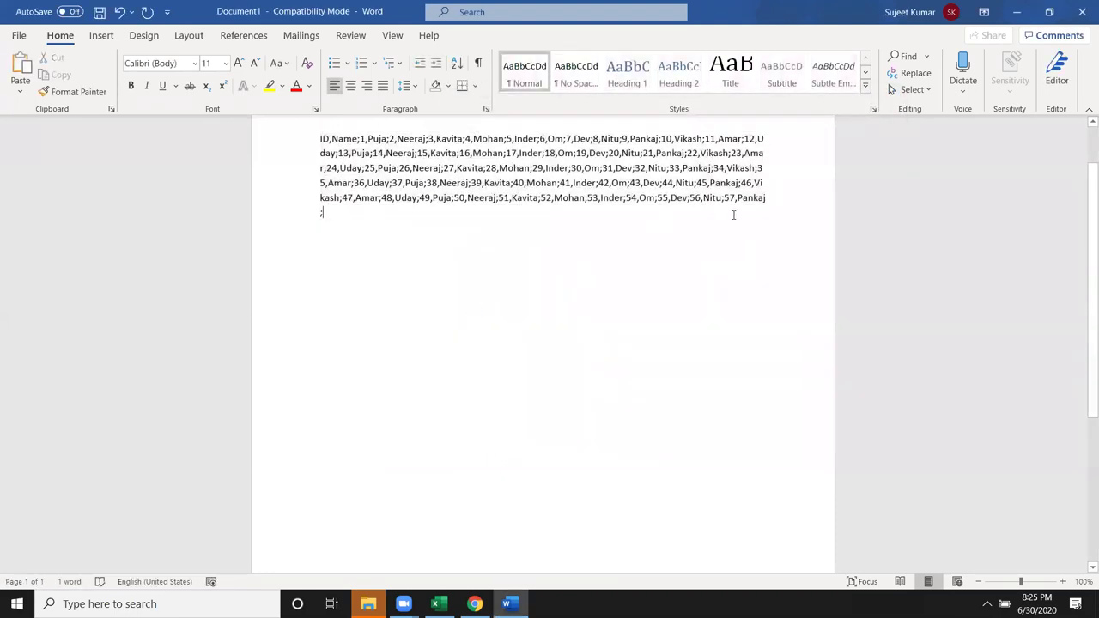
triple_click(316, 179)
key("ctrl+c")
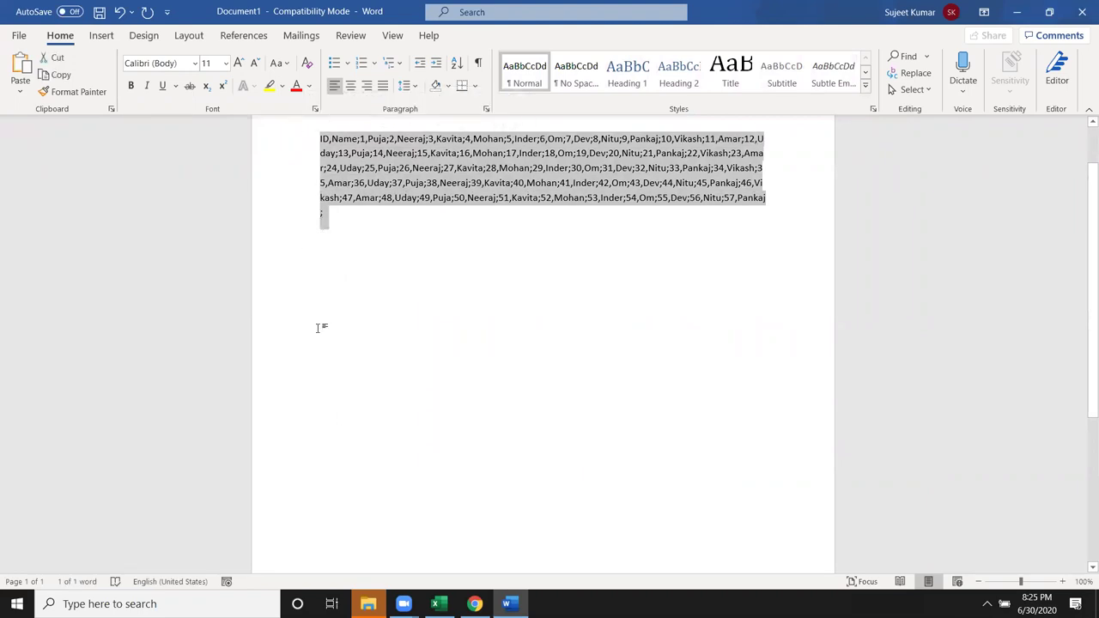
left_click(435, 604)
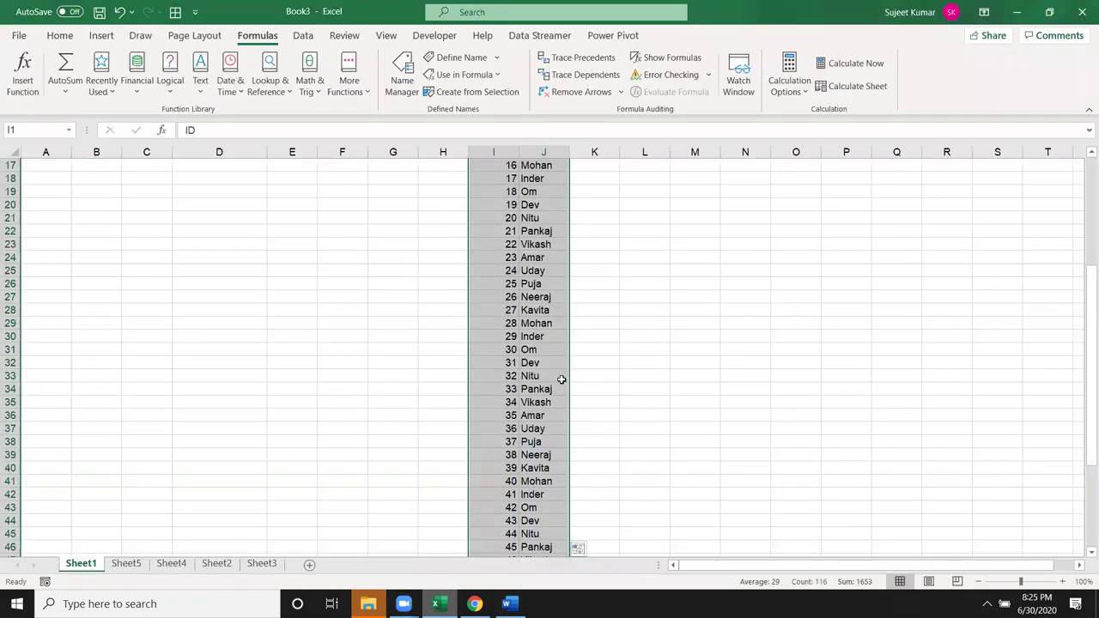
scroll(506, 386, "up", 5)
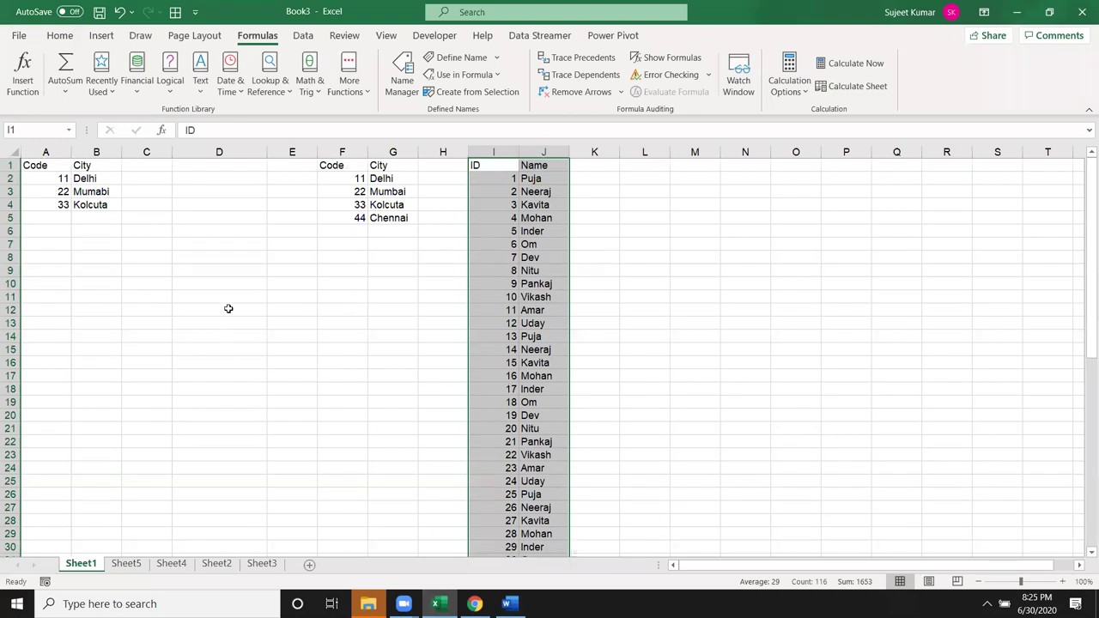
- Paste the joined ID,Name;1,Puja;… text into cell D9 and select D9:D10
left_click(215, 271)
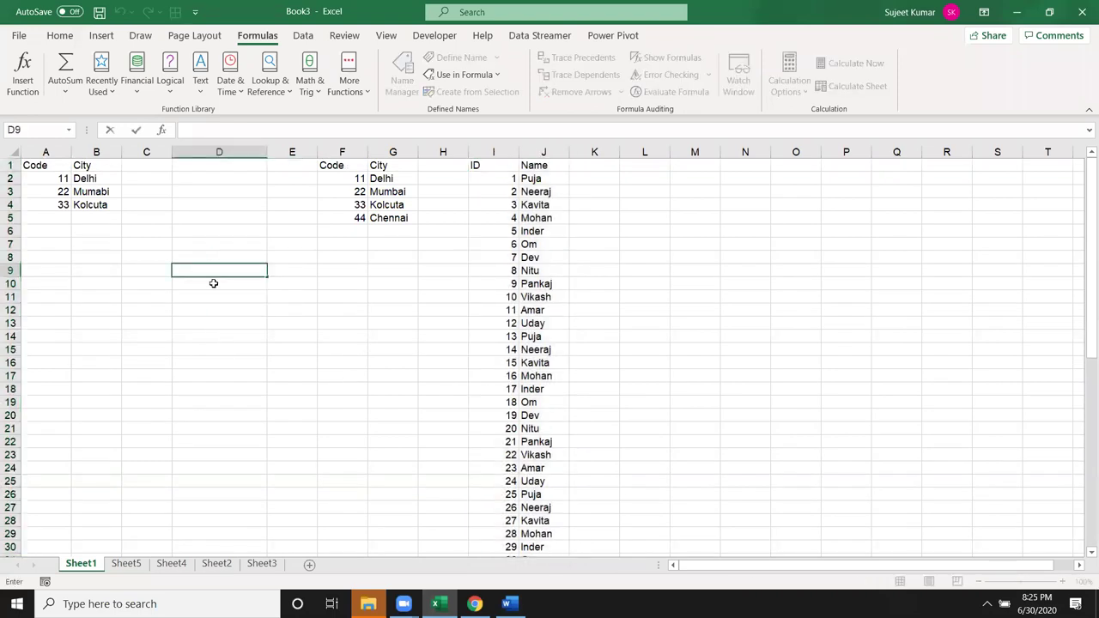
key("ctrl+v")
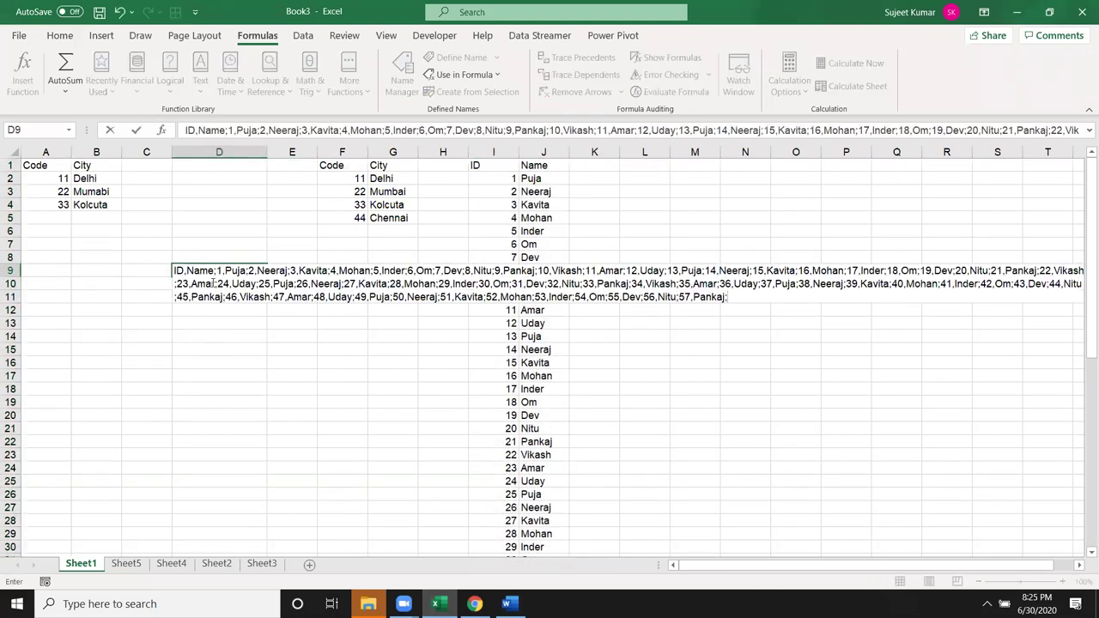
key("Return")
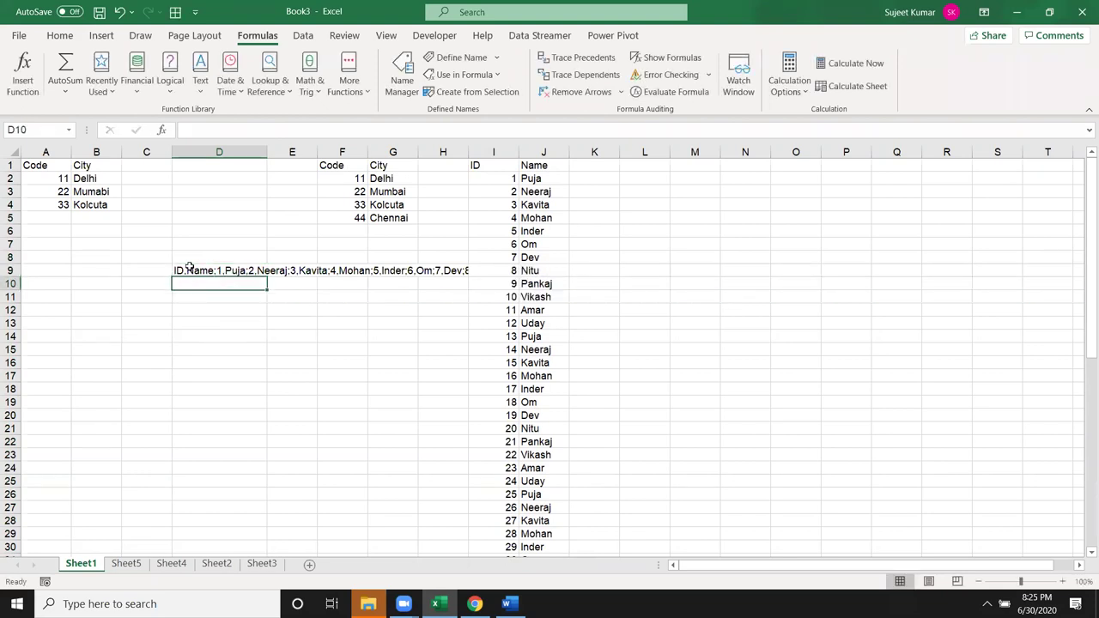
left_click_drag(189, 269, 184, 284)
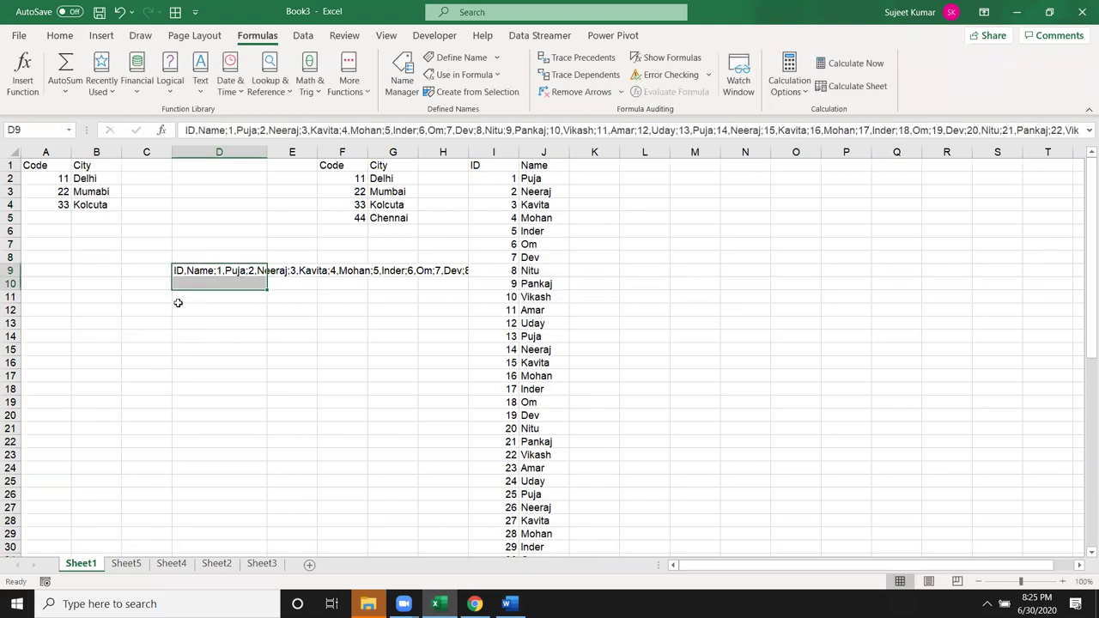
- In D9, replace commas with ," and semicolons with "; so each name is quoted
key("ctrl+h")
type(";")
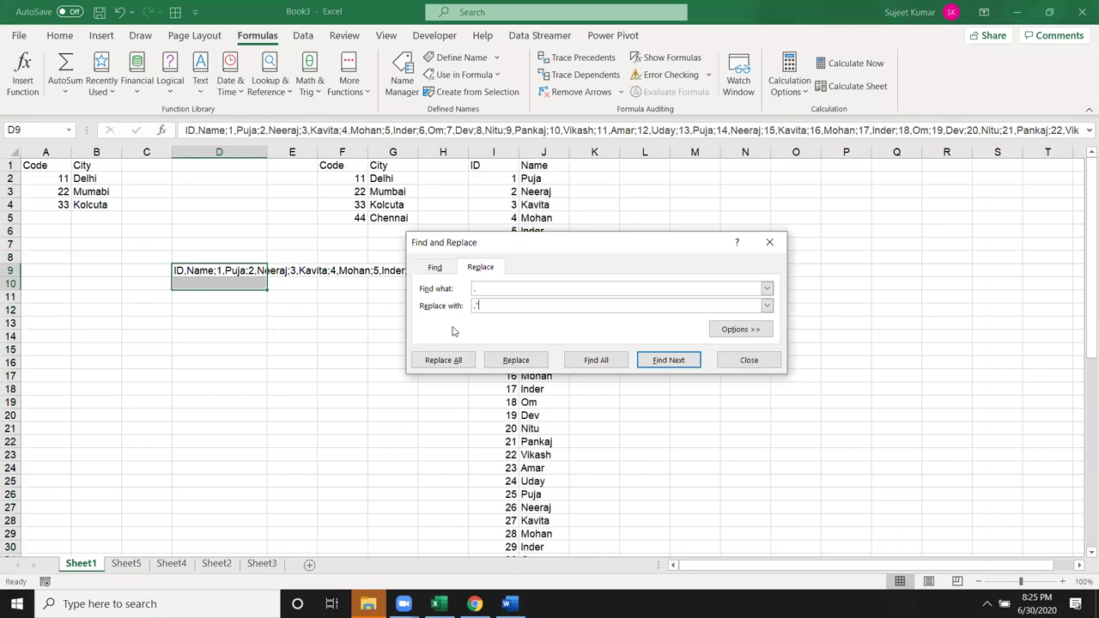
left_click(431, 358)
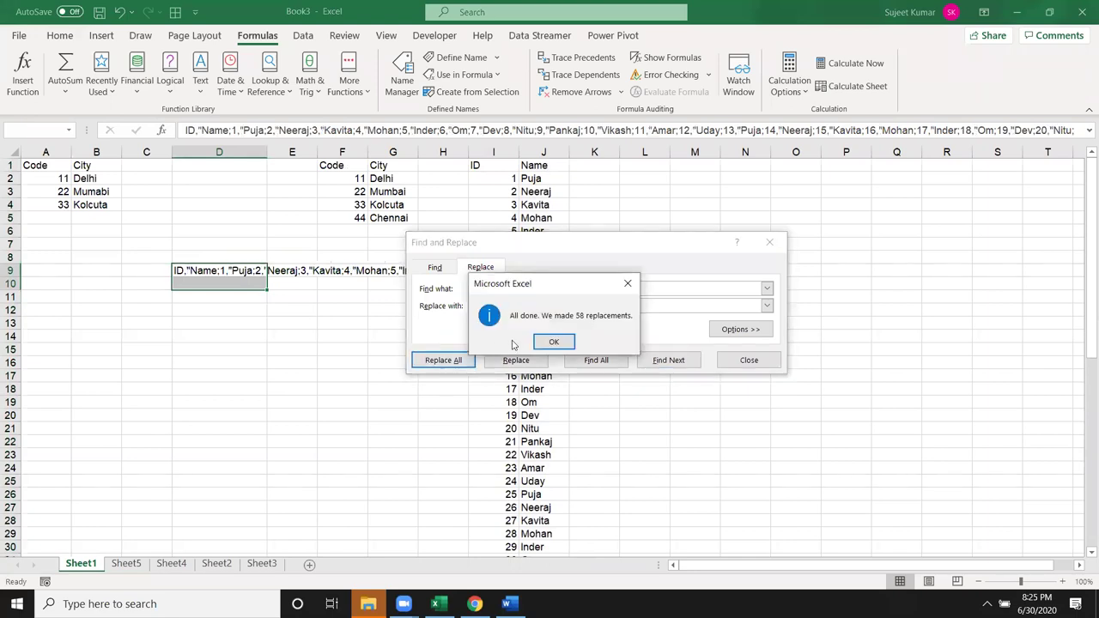
left_click(554, 341)
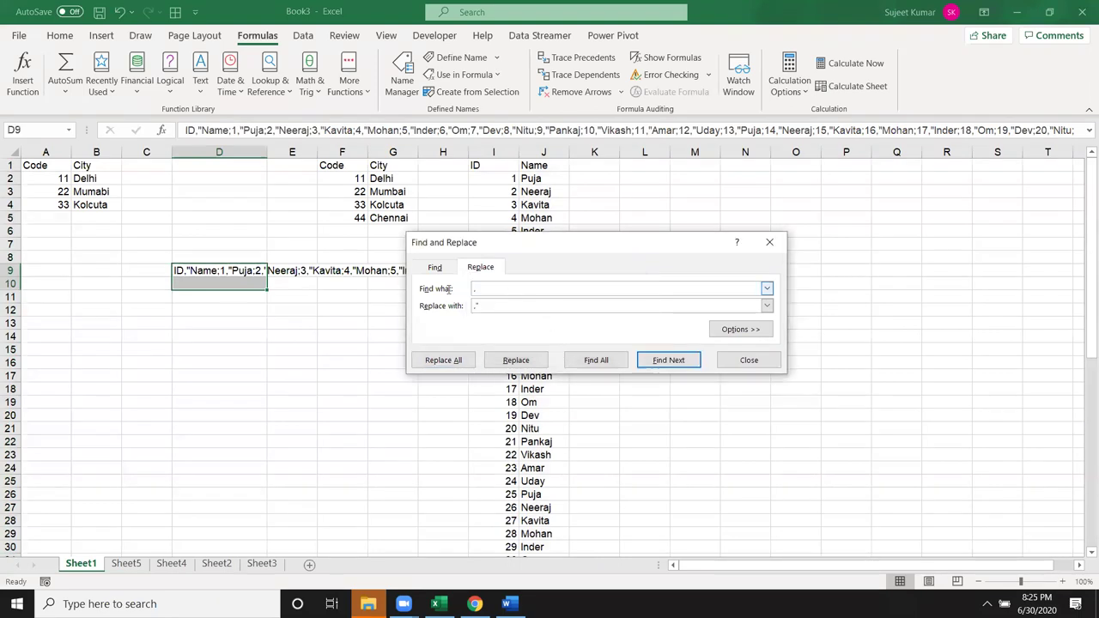
left_click(490, 307)
left_click(444, 362)
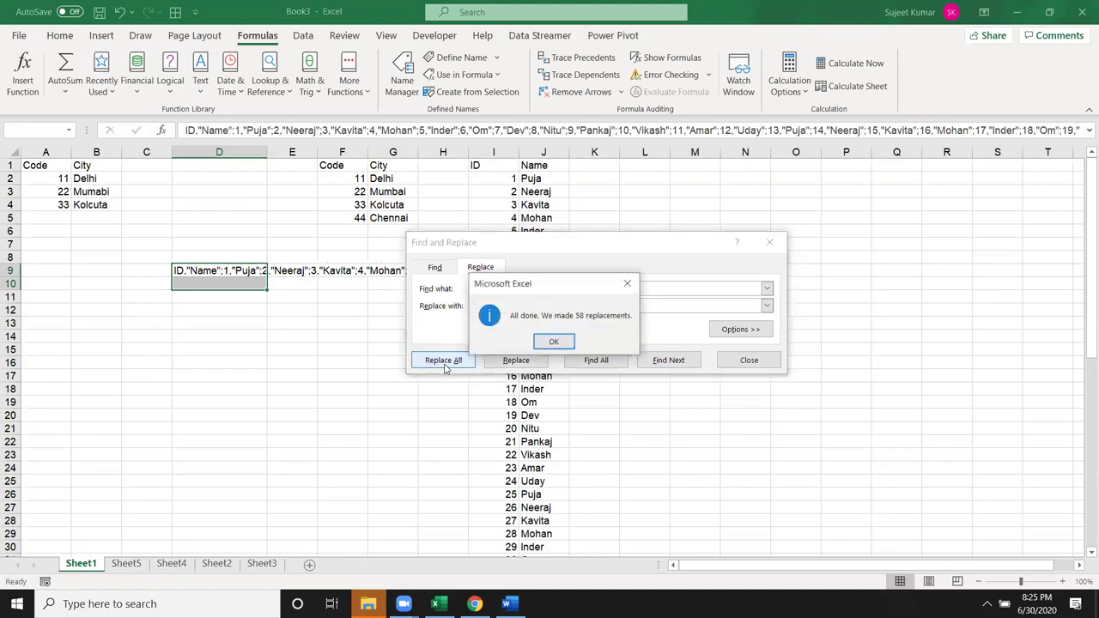
left_click(553, 341)
left_click(745, 361)
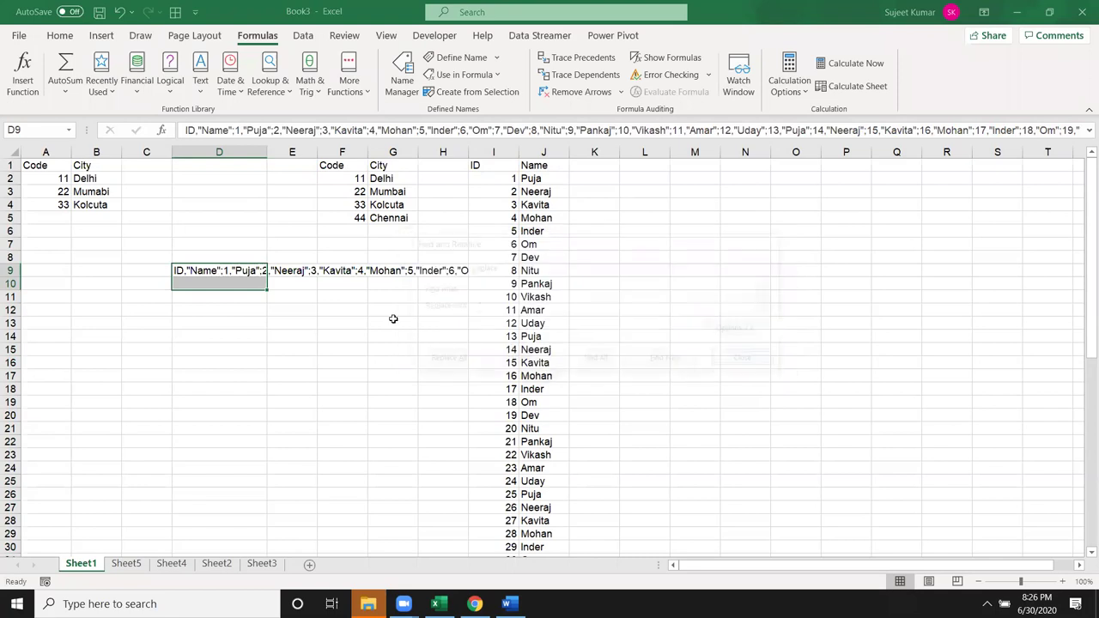
double_click(197, 267)
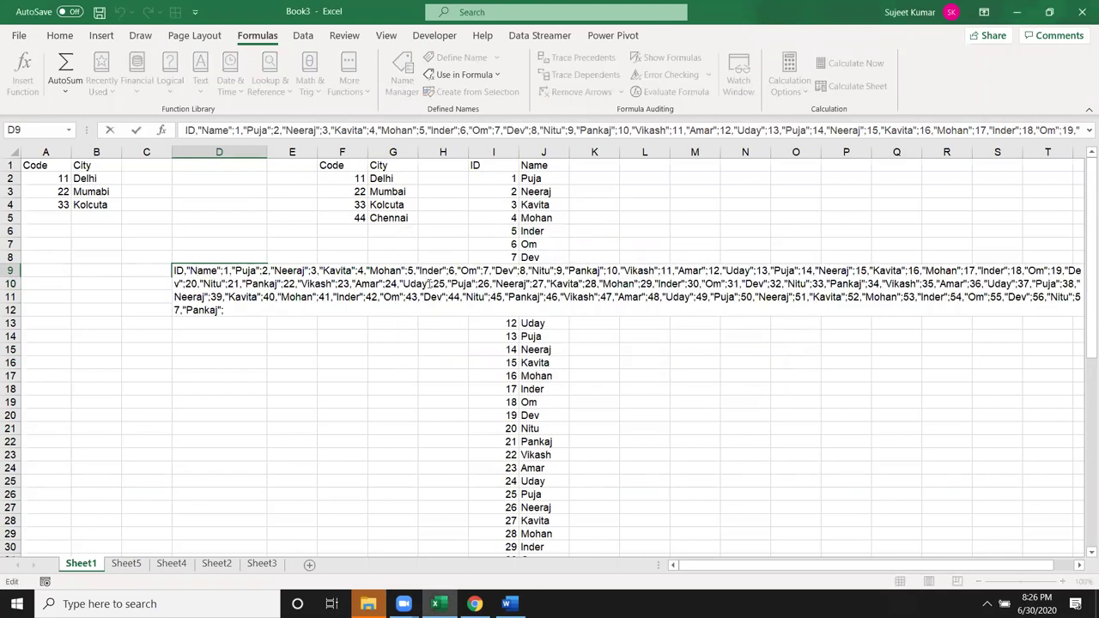
- Remove the trailing semicolon after "Pankaj" and put ID in quotes in D9's text
left_click(235, 312)
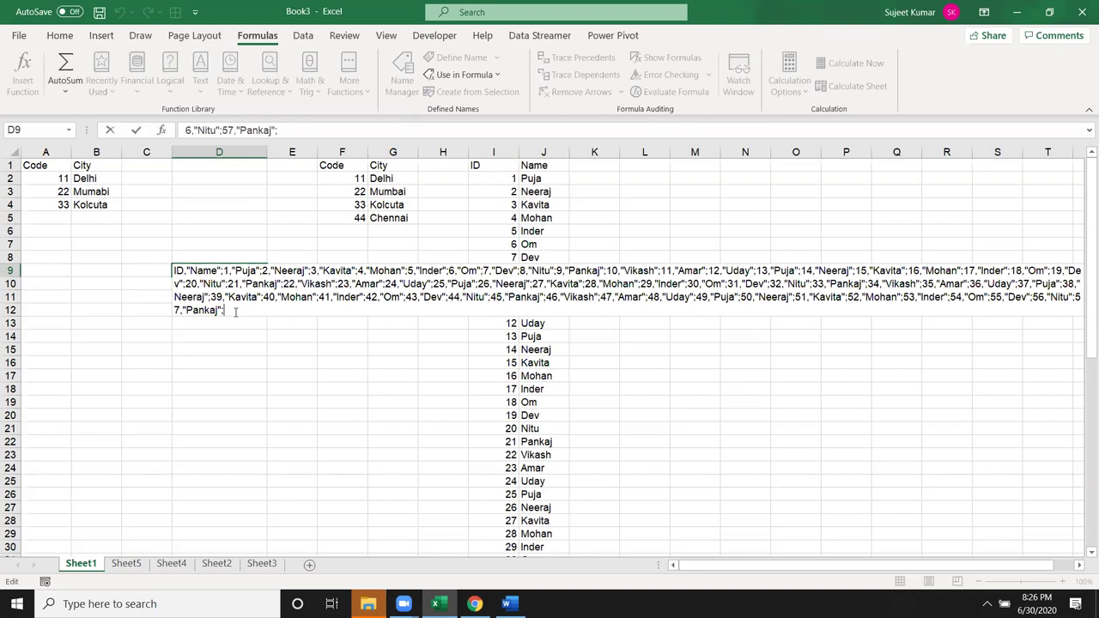
key("BackSpace")
left_click(175, 271)
type("\"")
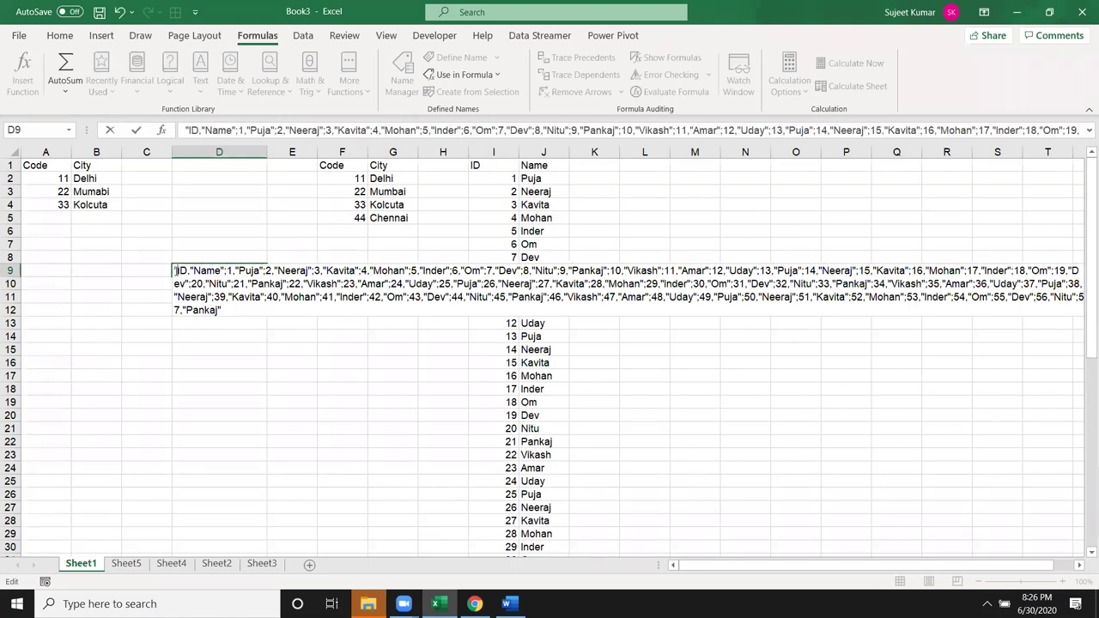
key("Right")
key("Right")
type("\"")
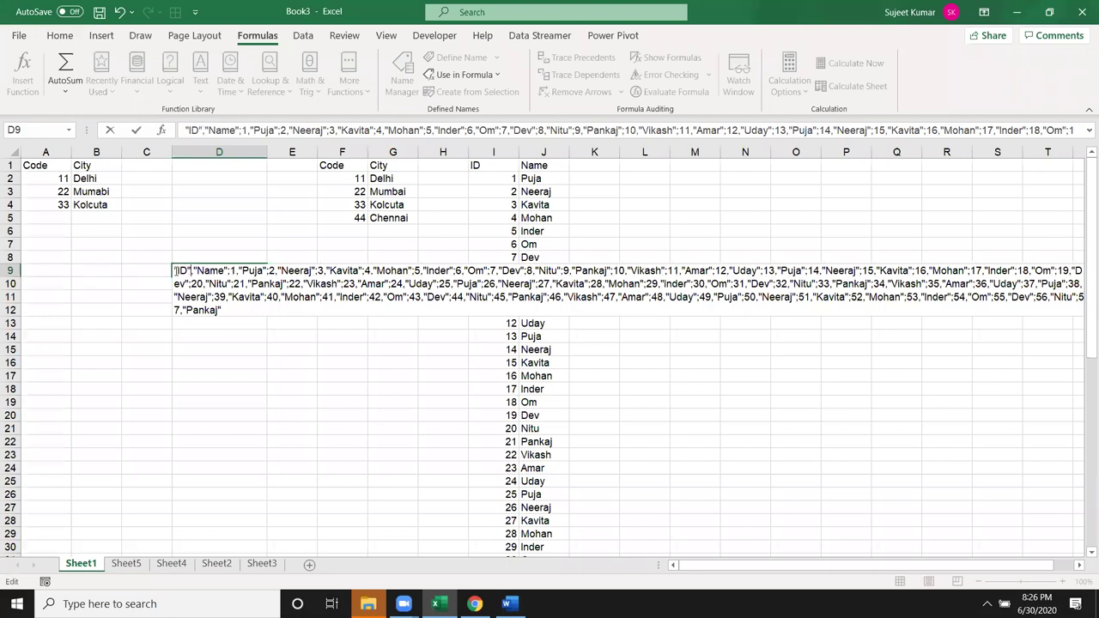
left_click_drag(233, 312, 170, 268)
- Define the workbook name DT referring to the pasted ID/Name array constant
key("Escape")
left_click(189, 206)
left_click(453, 58)
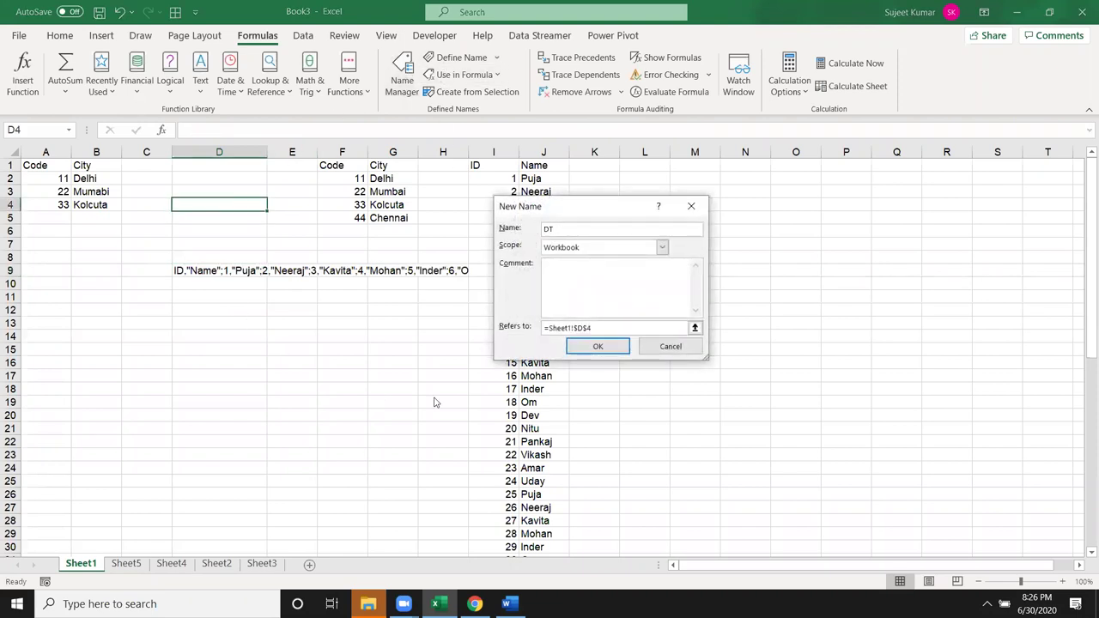
left_click_drag(682, 327, 513, 331)
type("={")
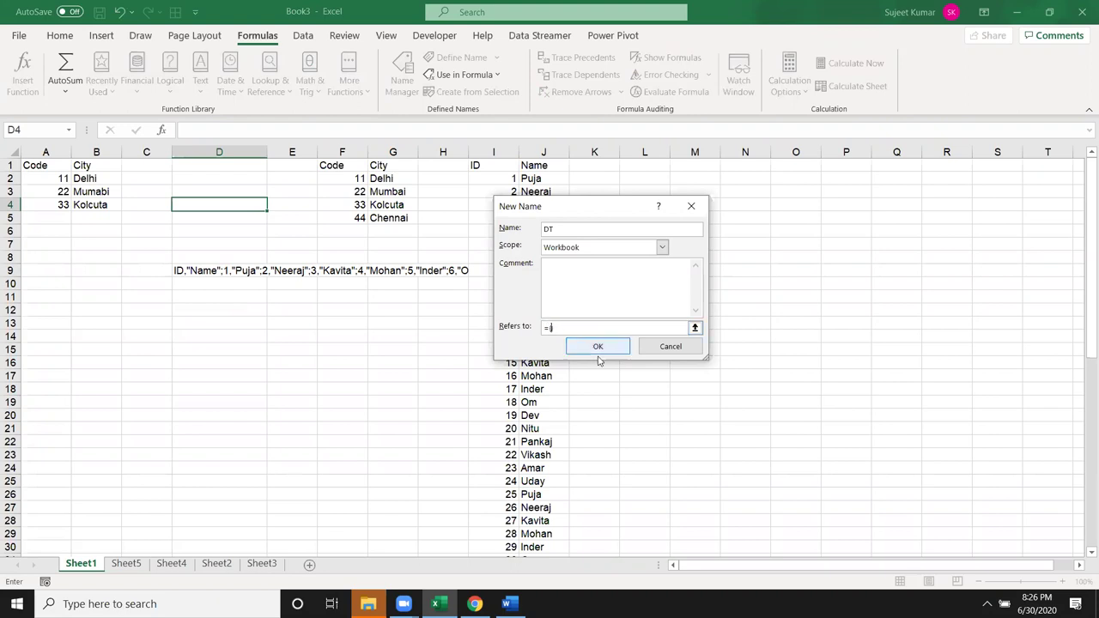
key("ctrl+v")
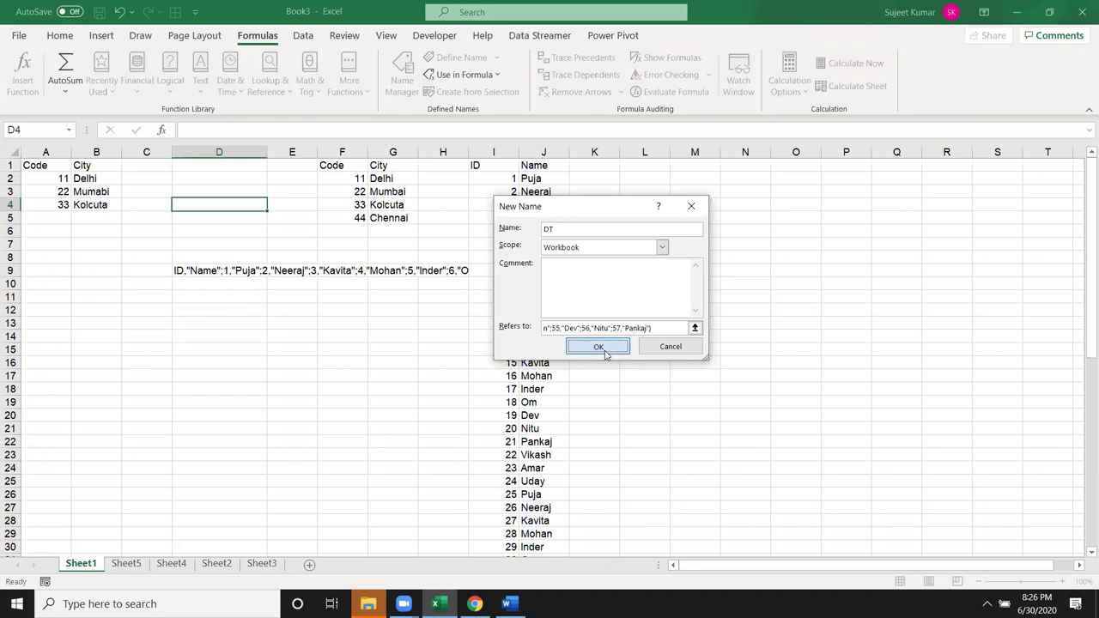
left_click(603, 347)
- Enter 1 in A13 and begin a =VLOOKUP(A13 formula in B13
left_click(70, 327)
type("1")
key("Tab")
type("=vl")
key("Tab")
left_click(69, 326)
- Complete B13 as =VLOOKUP(A13,DT,2,0) so it returns Puja
type(",dt")
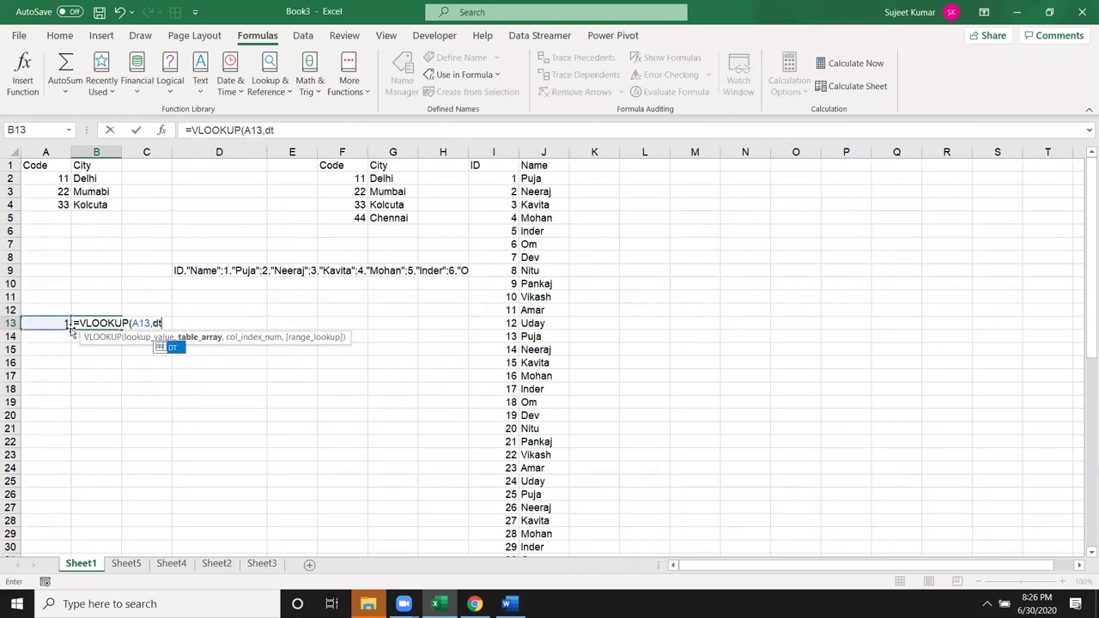
type(",2,0")
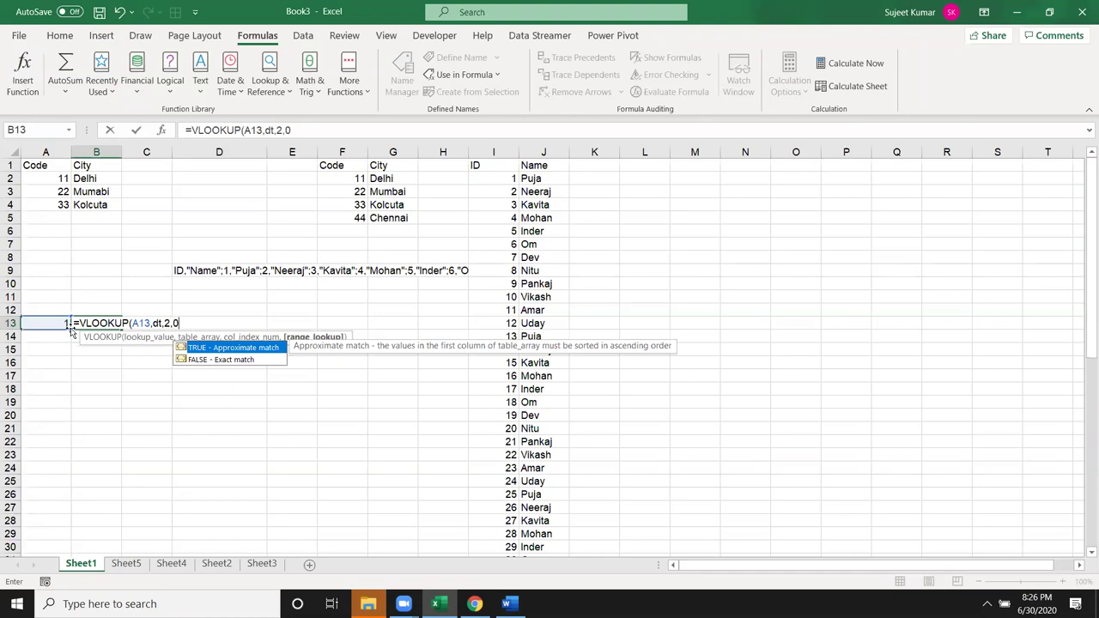
type(")")
key("Return")
key("Up")
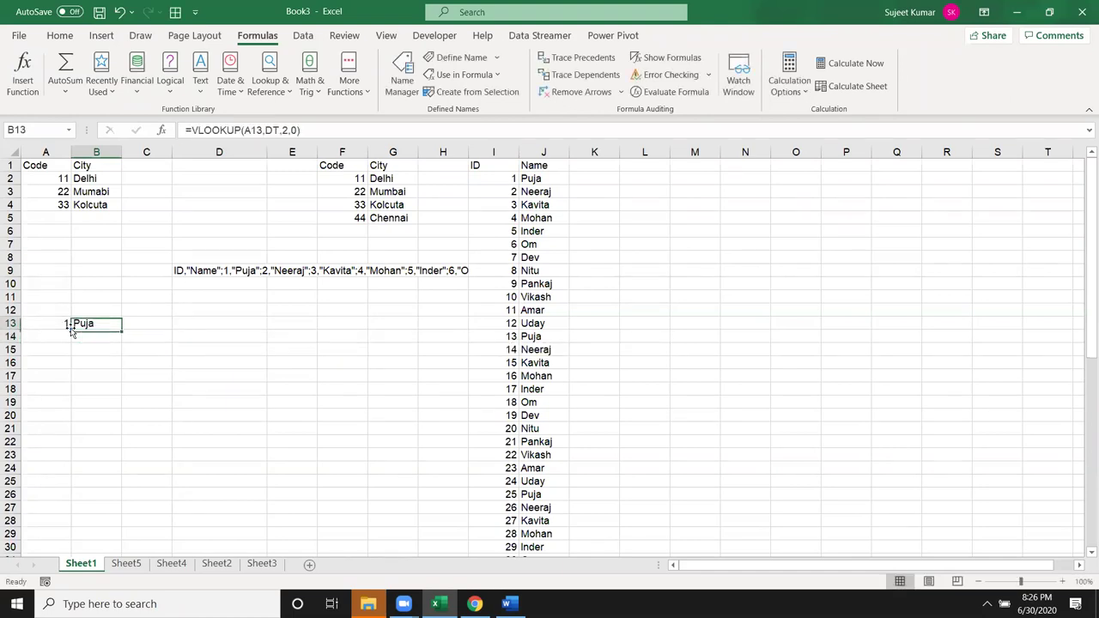
- On Sheet5, enter =DT in A1 and scroll through the spilled ID/Name table
left_click(126, 563)
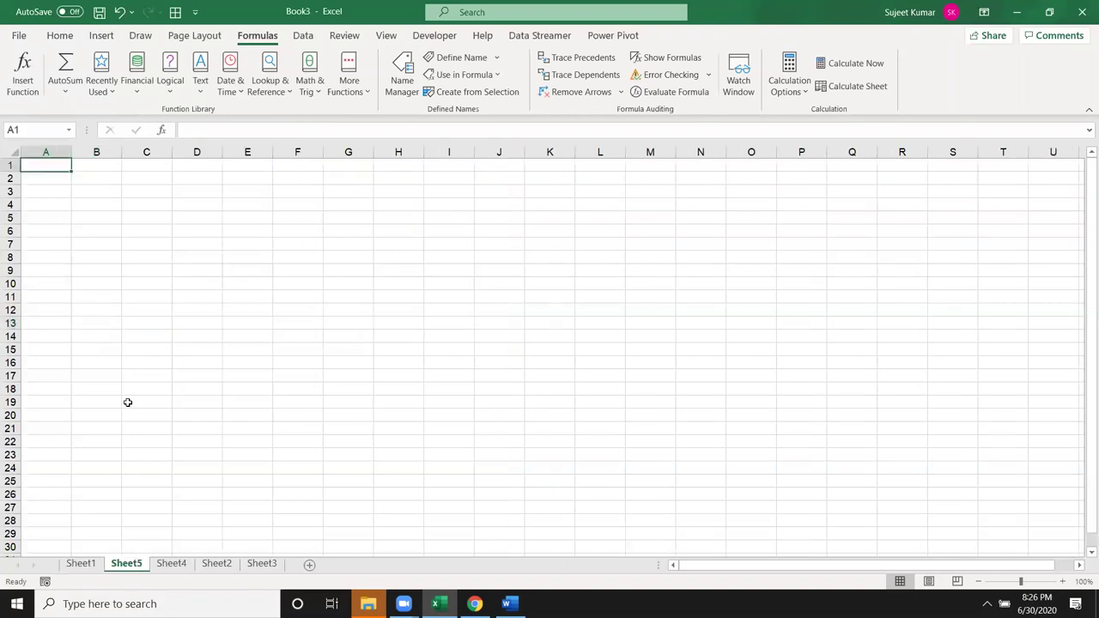
type("=")
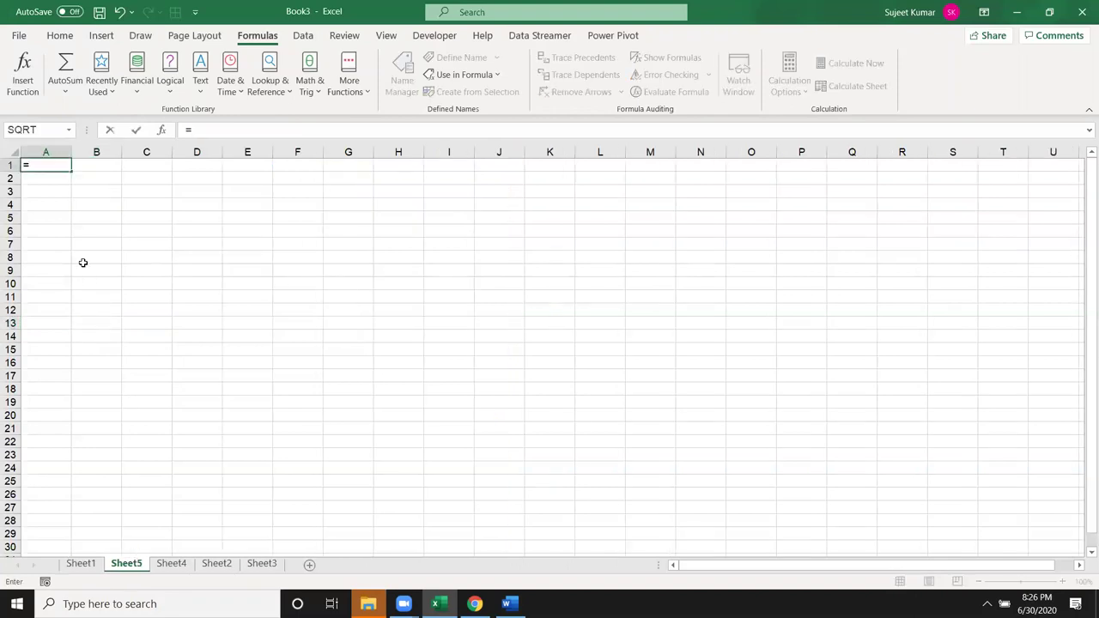
type("dt")
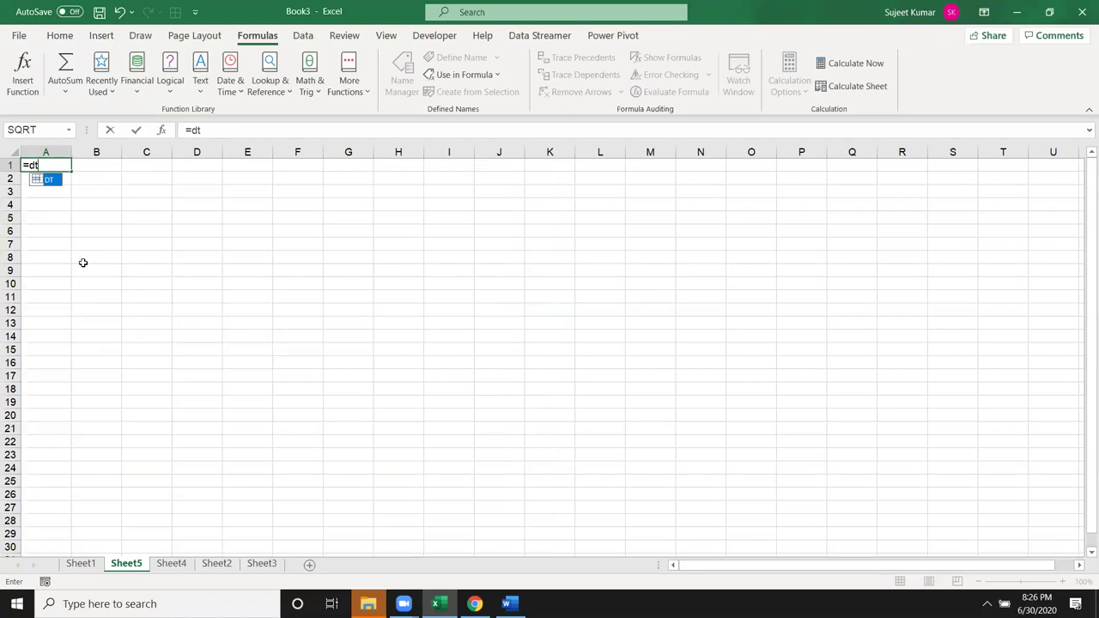
key("Return")
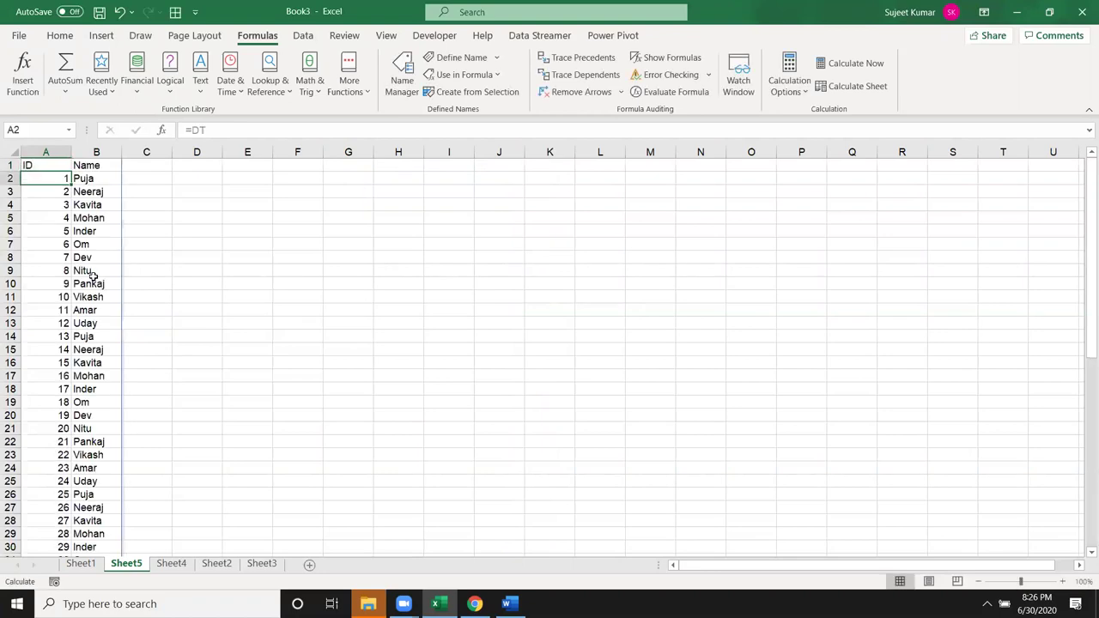
scroll(88, 313, "down", 7)
scroll(83, 324, "down", 7)
scroll(85, 323, "up", 4)
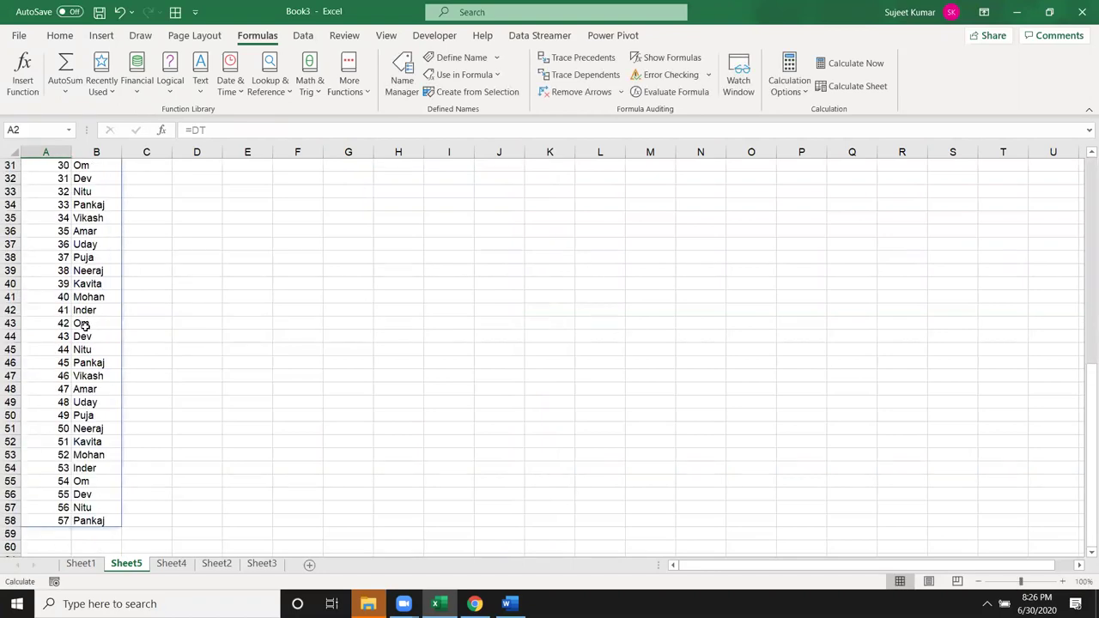
scroll(85, 322, "up", 4)
scroll(85, 320, "up", 6)
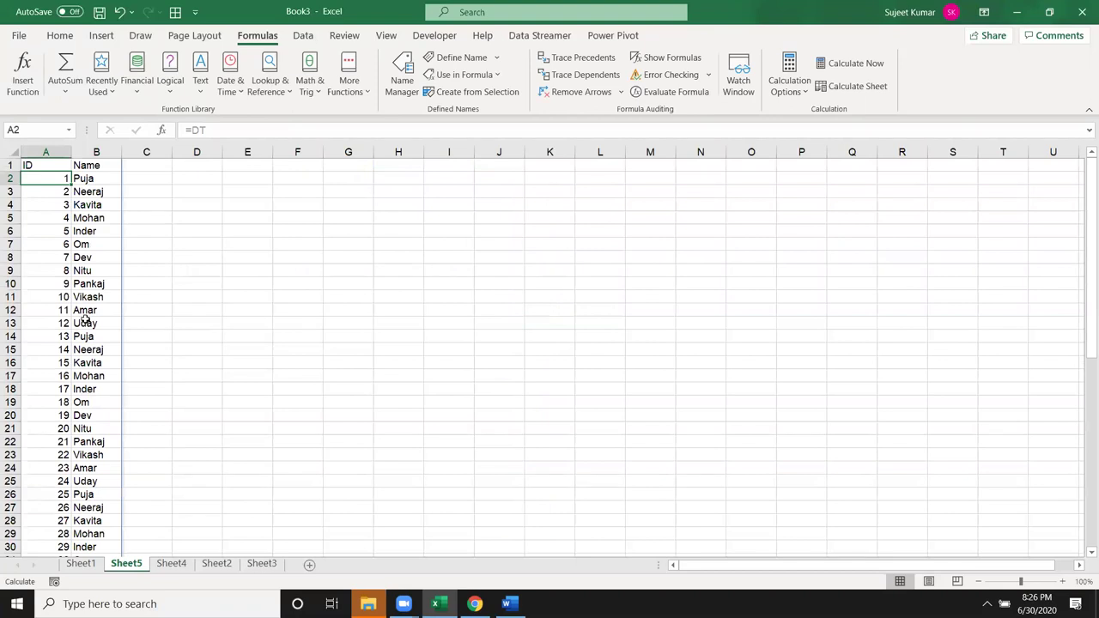
- On Sheet1, inspect the VLOOKUP formulas in B13 and B3 without changing them
left_click(80, 563)
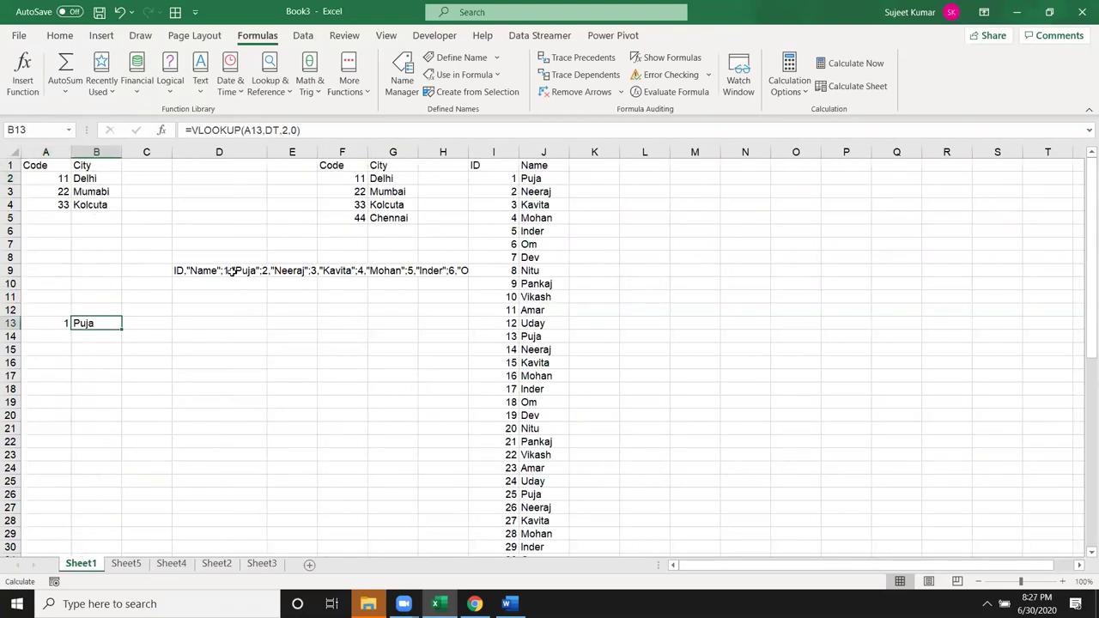
double_click(94, 323)
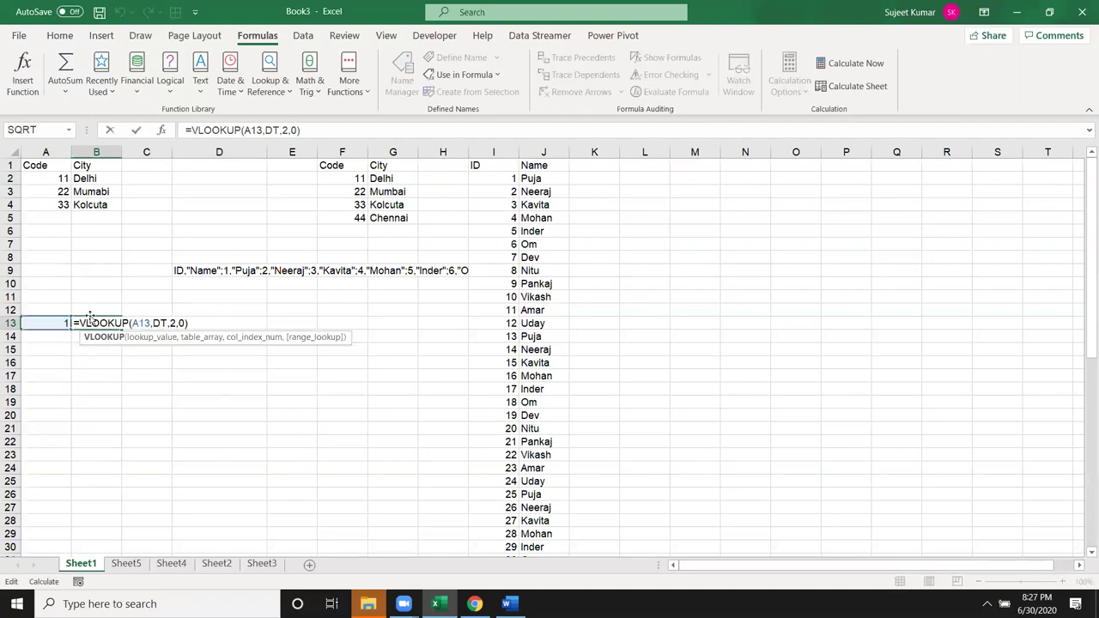
key("Escape")
double_click(91, 189)
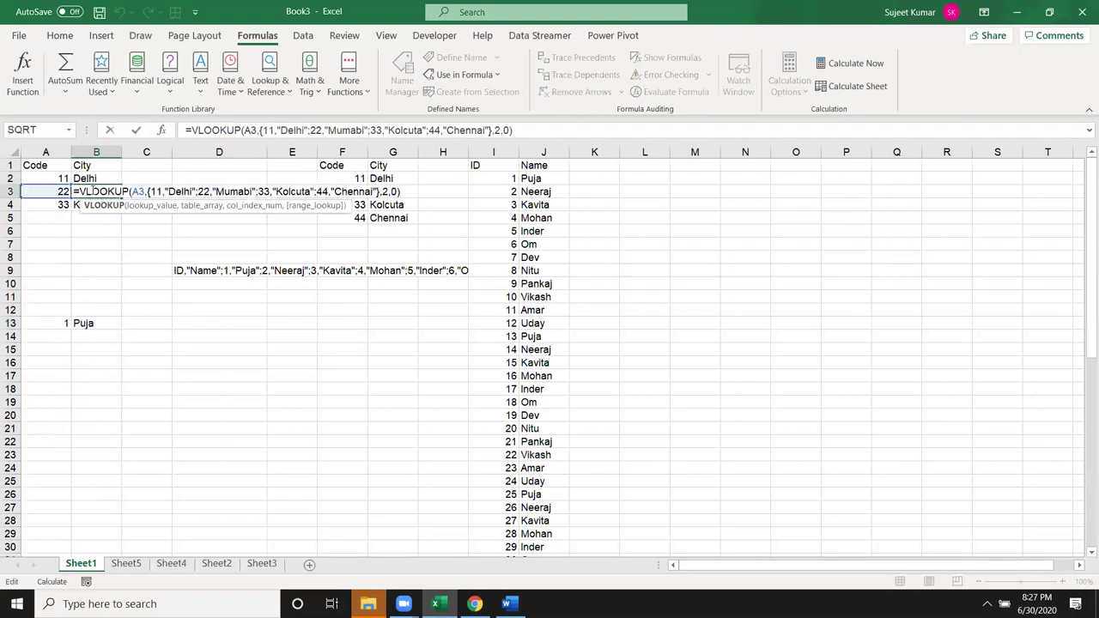
key("Escape")
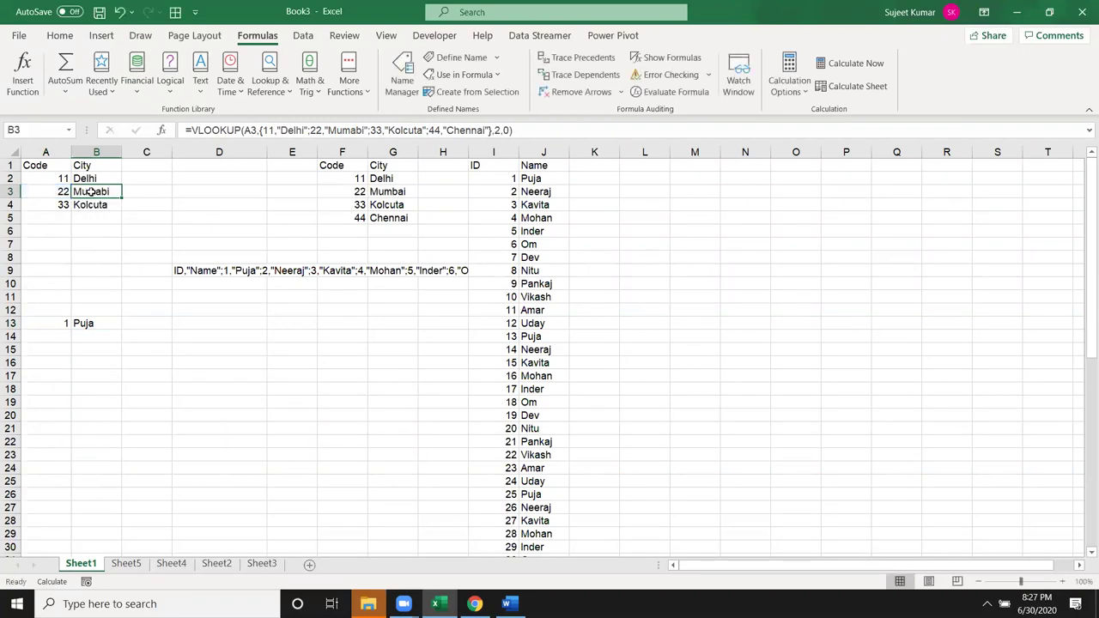
- In Name Manager, view DT's array-constant definition, then close the list
left_click(403, 82)
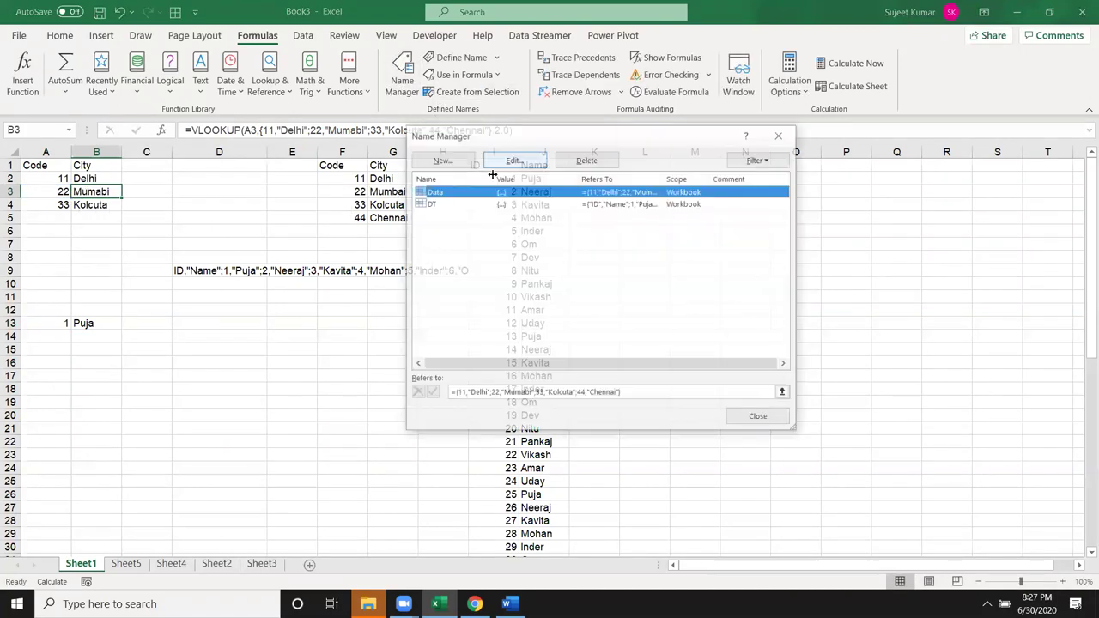
left_click(476, 206)
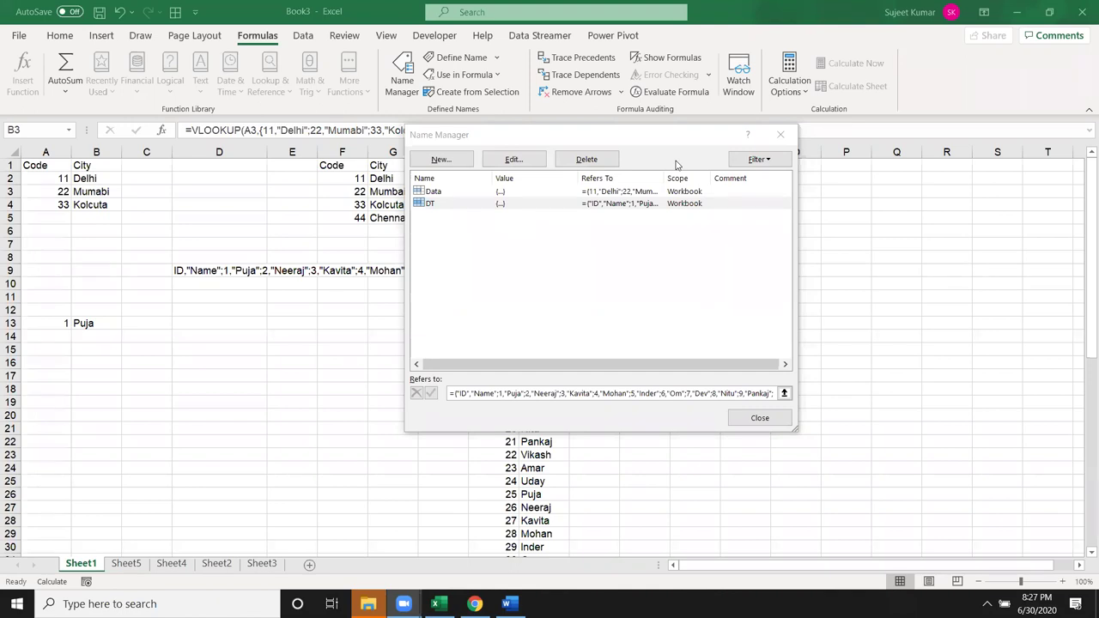
left_click(780, 135)
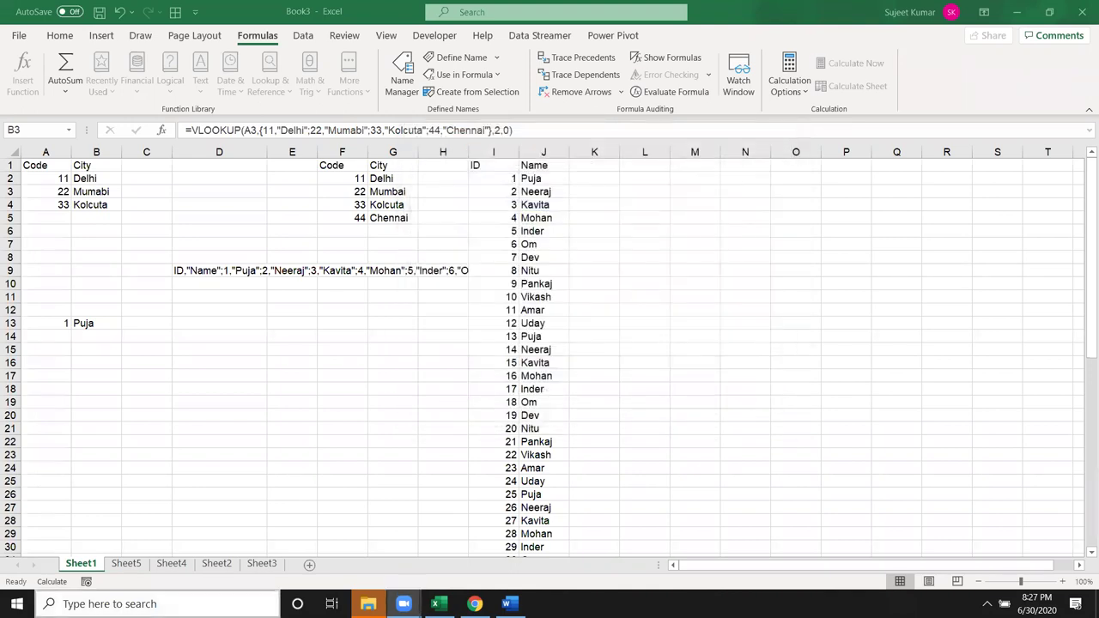
- On Sheet4, enter 28, 62, 36, 63, 52 down A1:A5
left_click(137, 567)
left_click(171, 565)
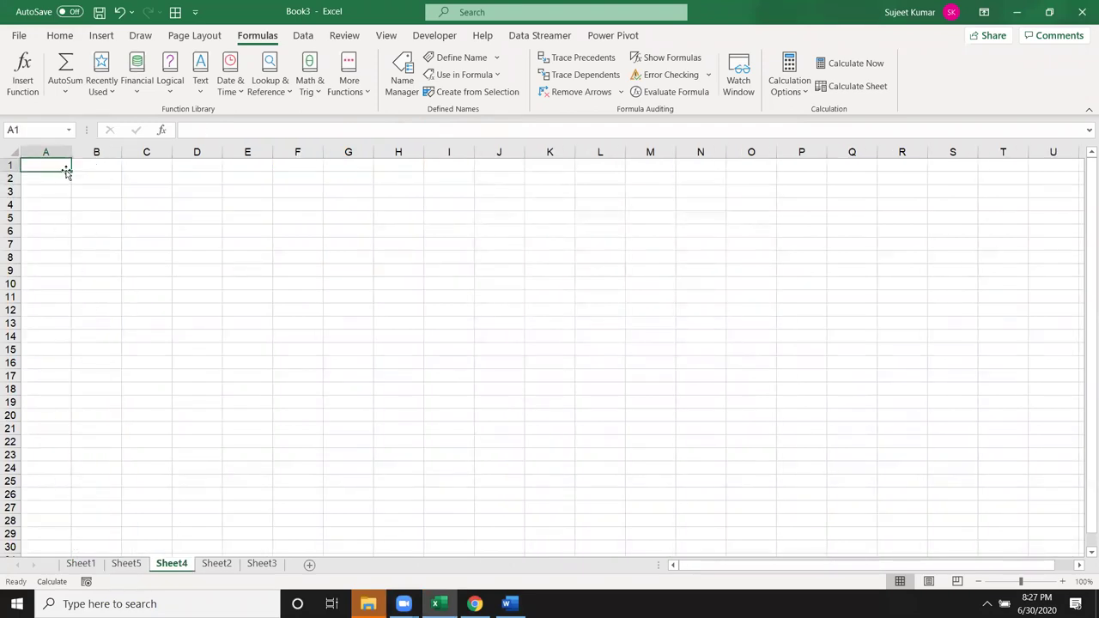
double_click(67, 170)
key("Return")
type("62")
key("Return")
type("36")
key("Return")
type("3")
key("Return")
type("52")
key("Return")
- Start the tier table in C4:D5 with thresholds 0 and 41, bonuses 500 and 1000
left_click(163, 214)
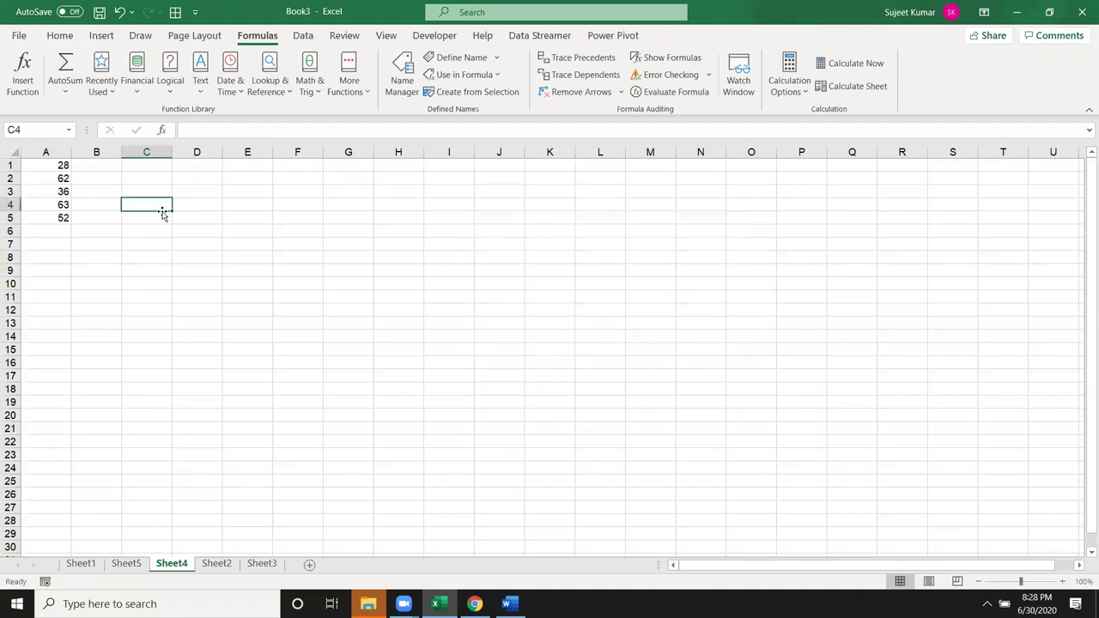
type("0")
key("Tab")
type("4")
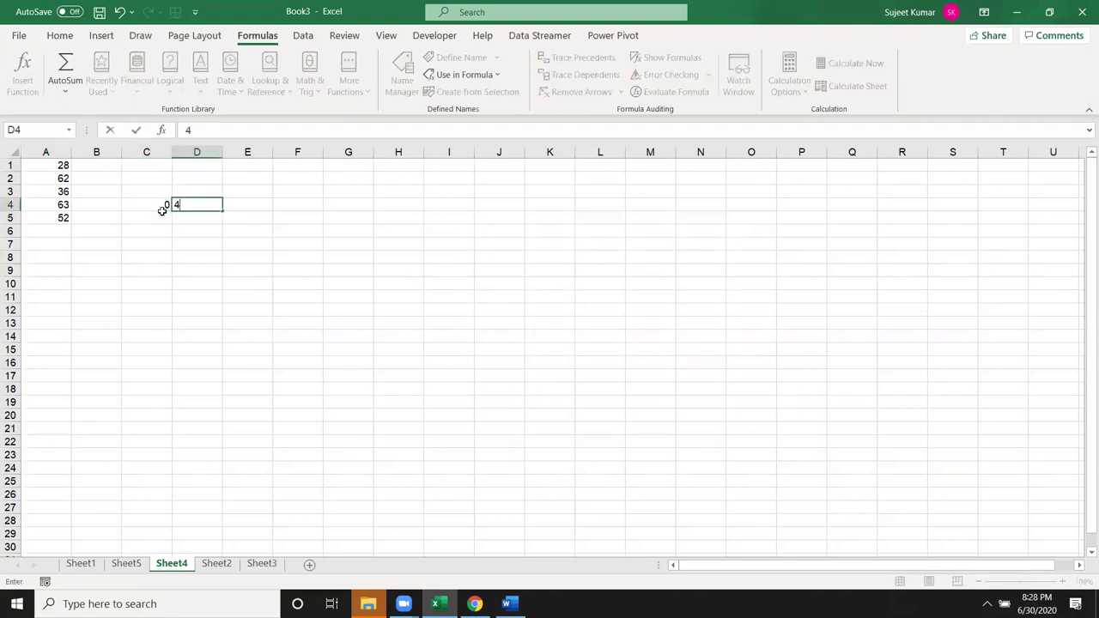
key("Escape")
type("500")
key("Return")
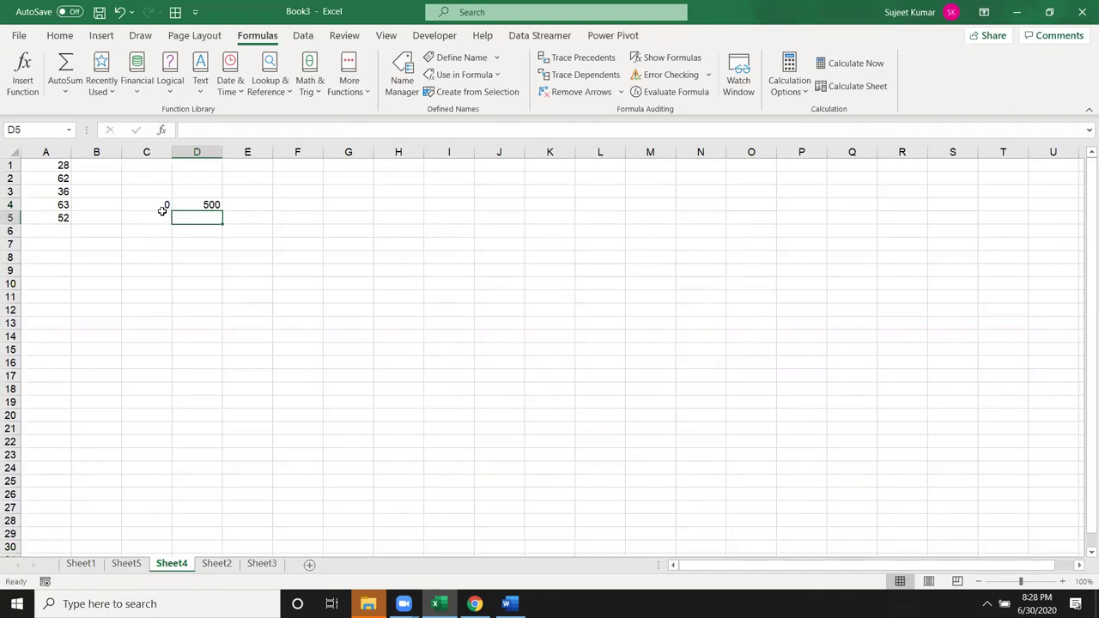
key("Left")
type("41")
key("Tab")
type("1000")
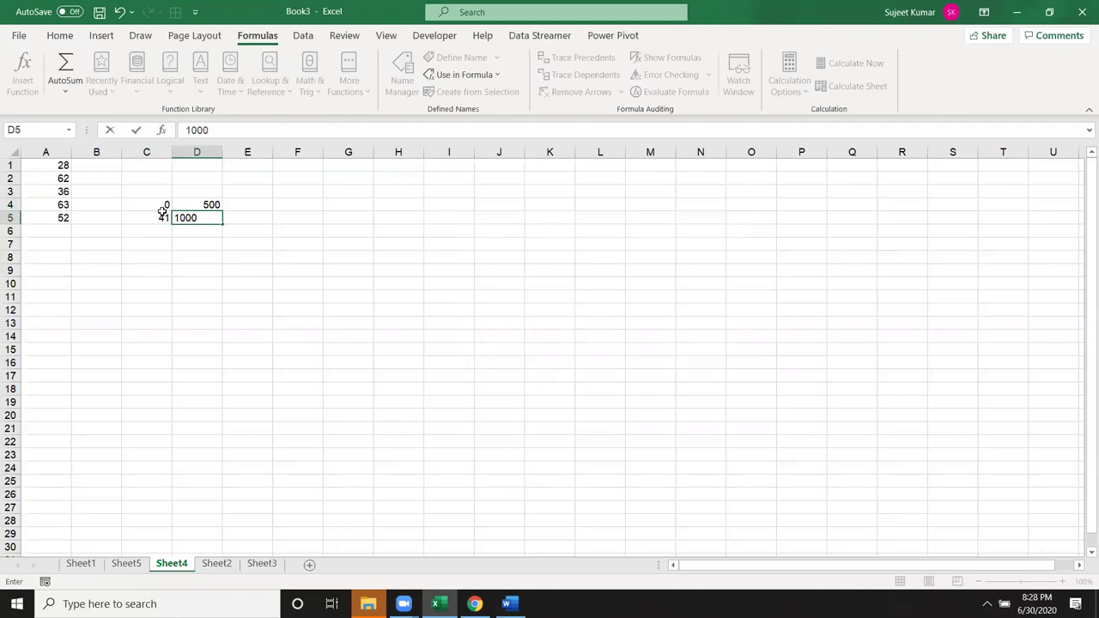
key("Return")
- Finish the tier table in C6:D7 with tiers 81/2000 and 101/5000
type("42")
key("BackSpace")
key("BackSpace")
type("81")
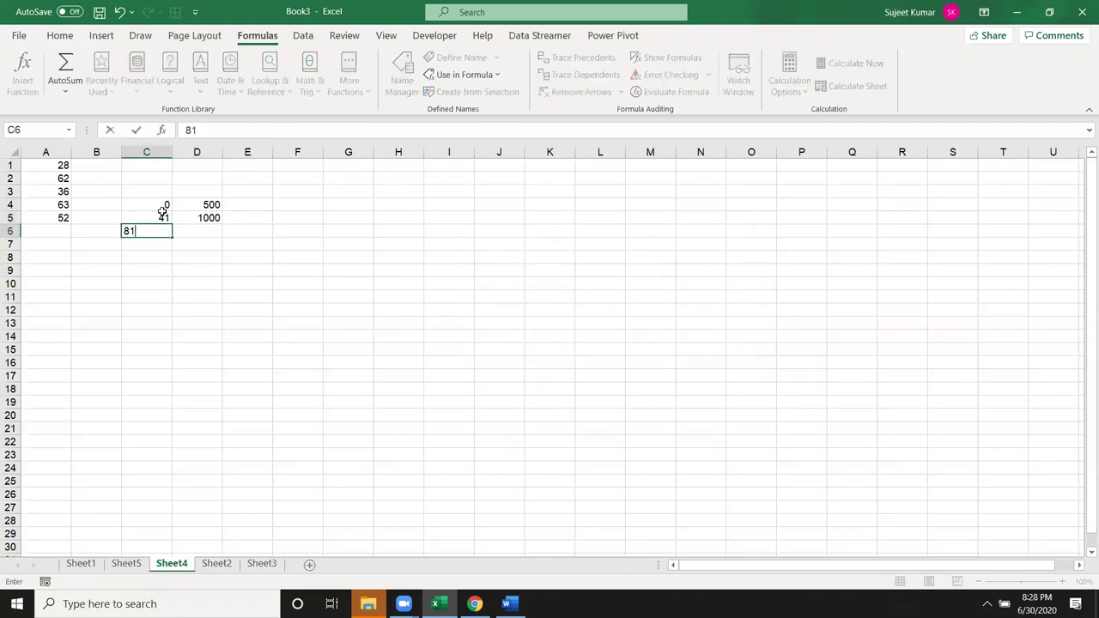
key("Tab")
type("2000")
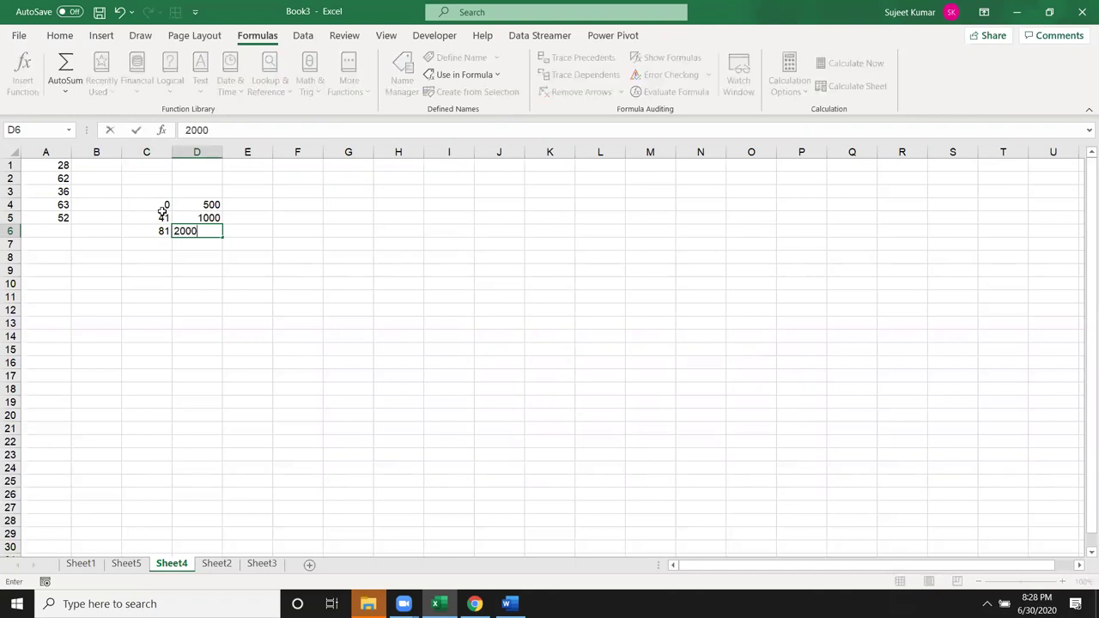
key("Return")
type("101")
key("Tab")
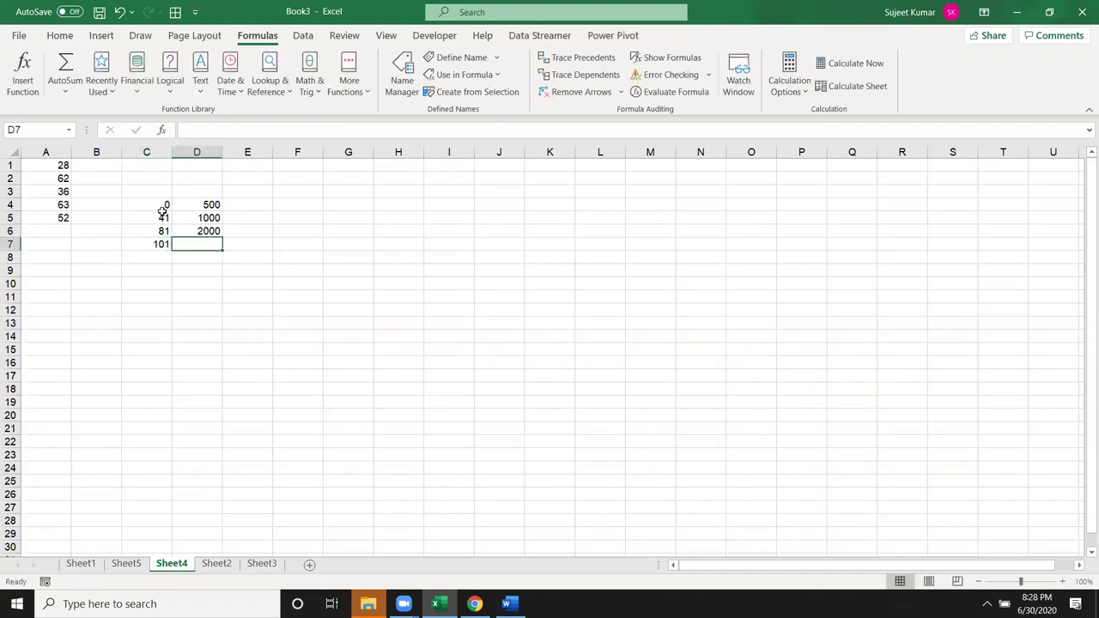
type("5000")
key("Return")
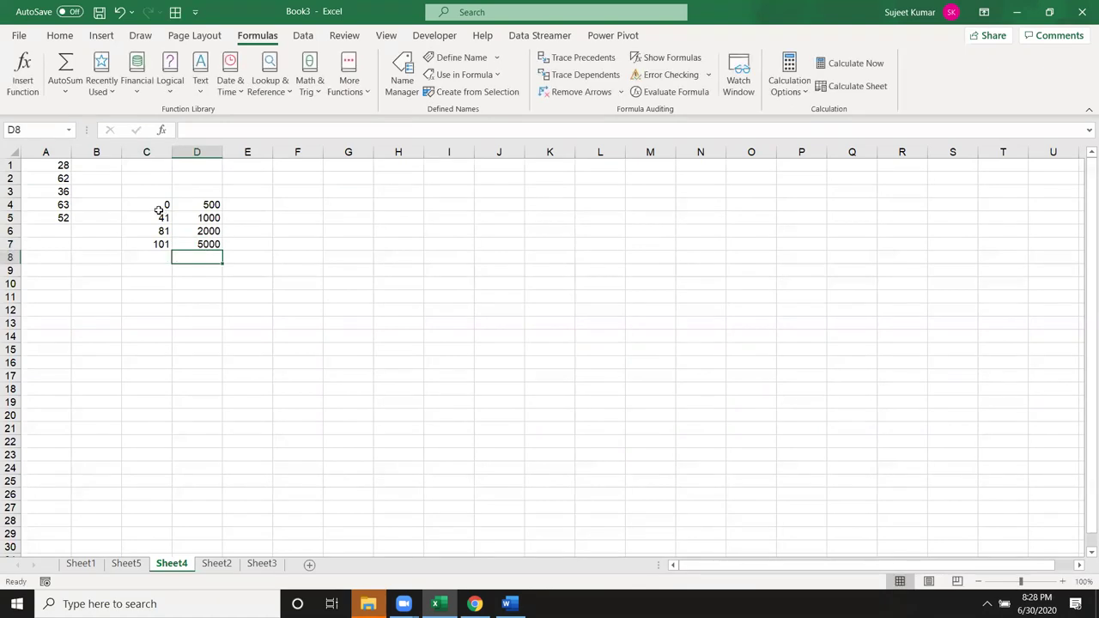
- Start an IF formula in B1, cancel it, and select the C4:D7 tier table
left_click(113, 168)
type("=")
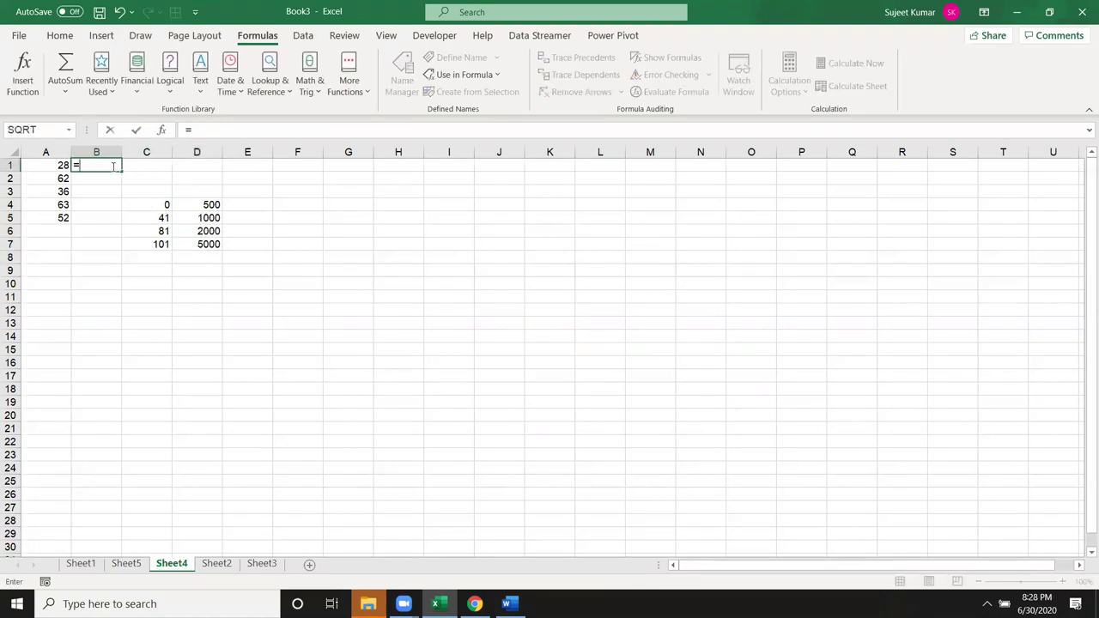
type("if(")
key("Left")
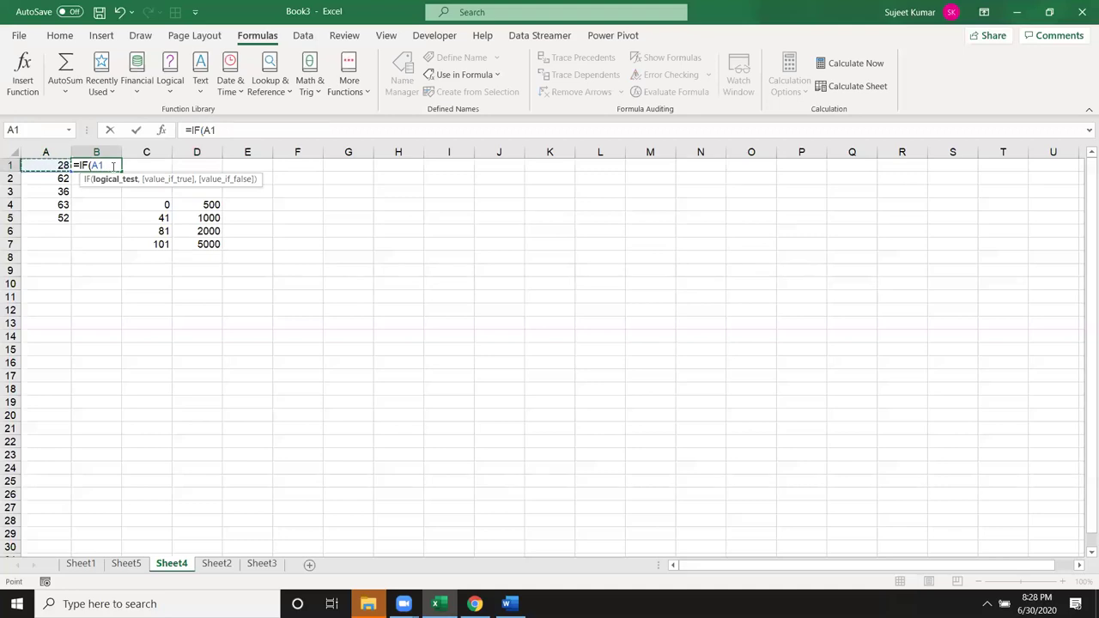
key("Escape")
left_click_drag(137, 206, 198, 244)
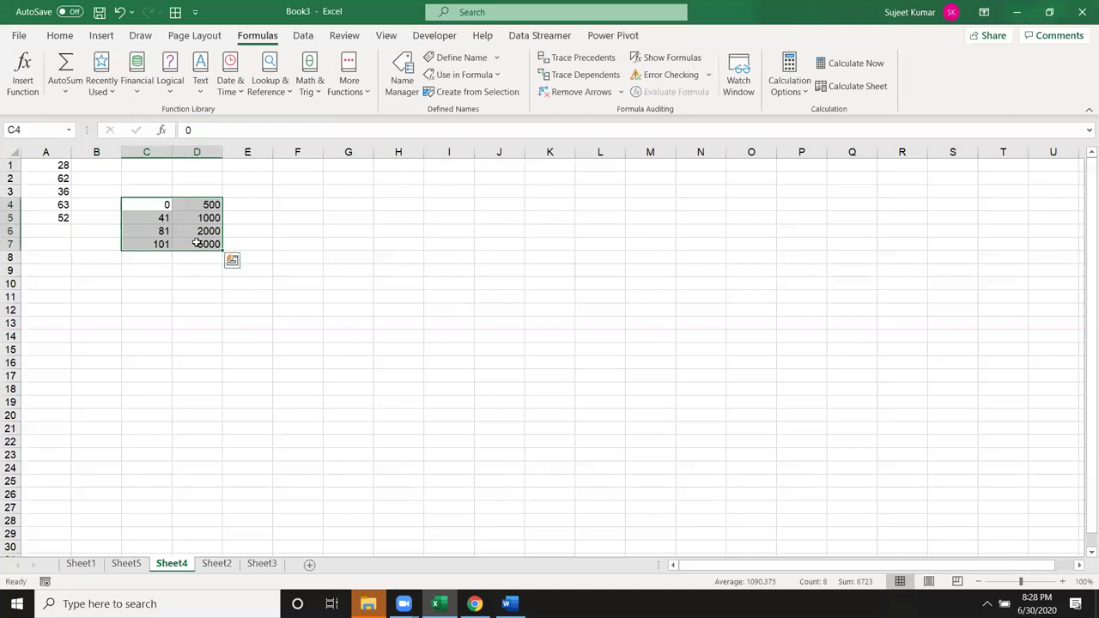
left_click_drag(161, 270, 177, 413)
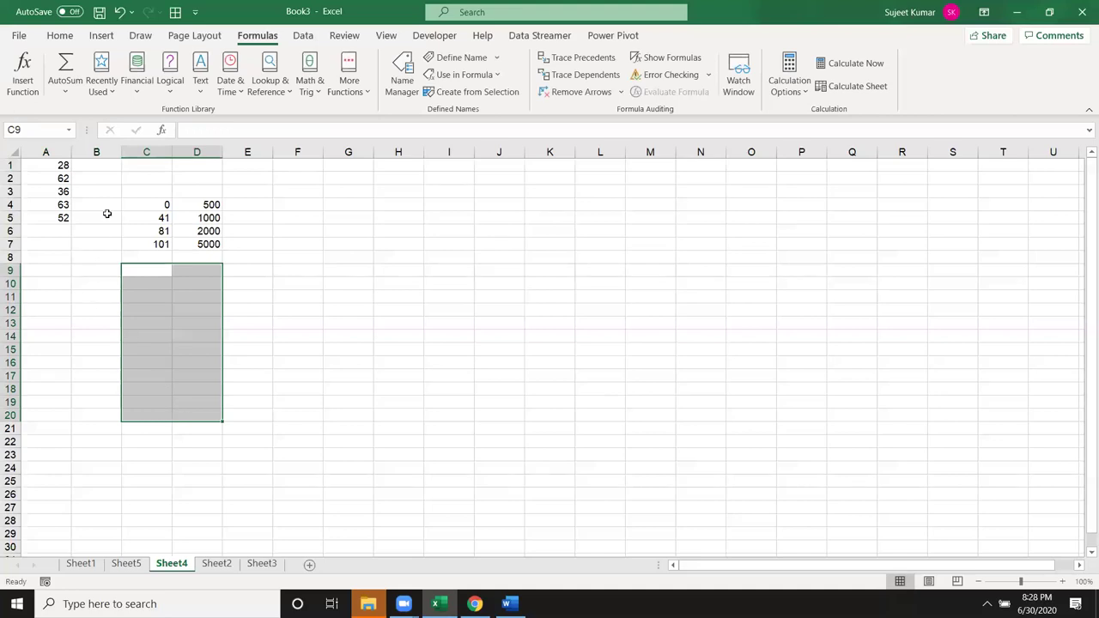
- Enter =LOOKUP(A1,C3:C7,D3:D7) in B1 to return 500, then reselect C4:D7
left_click(99, 166)
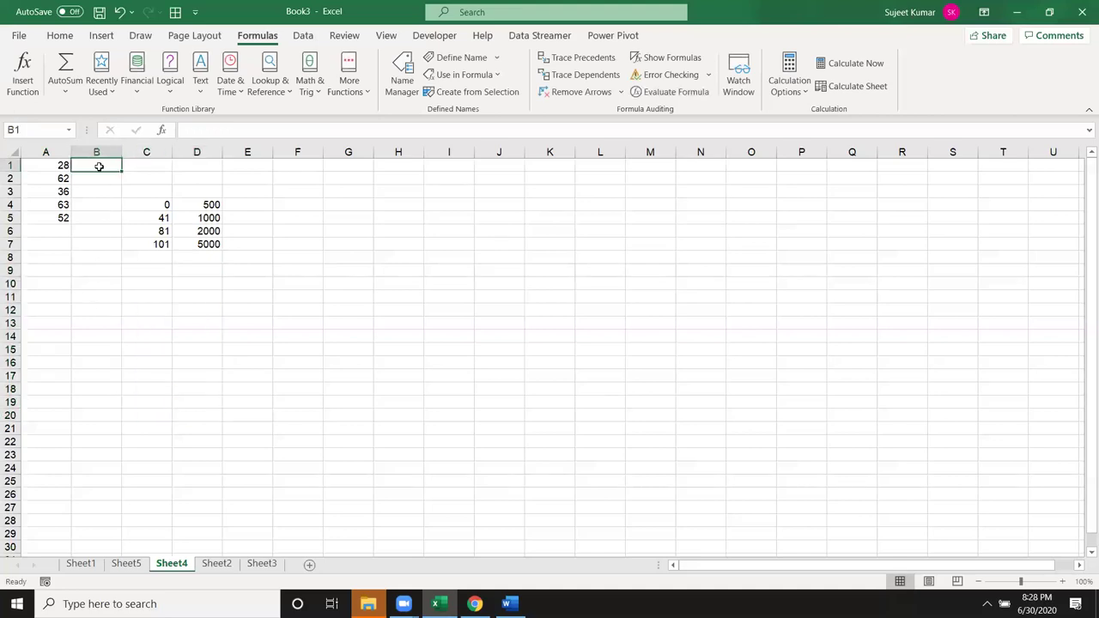
type("=loo")
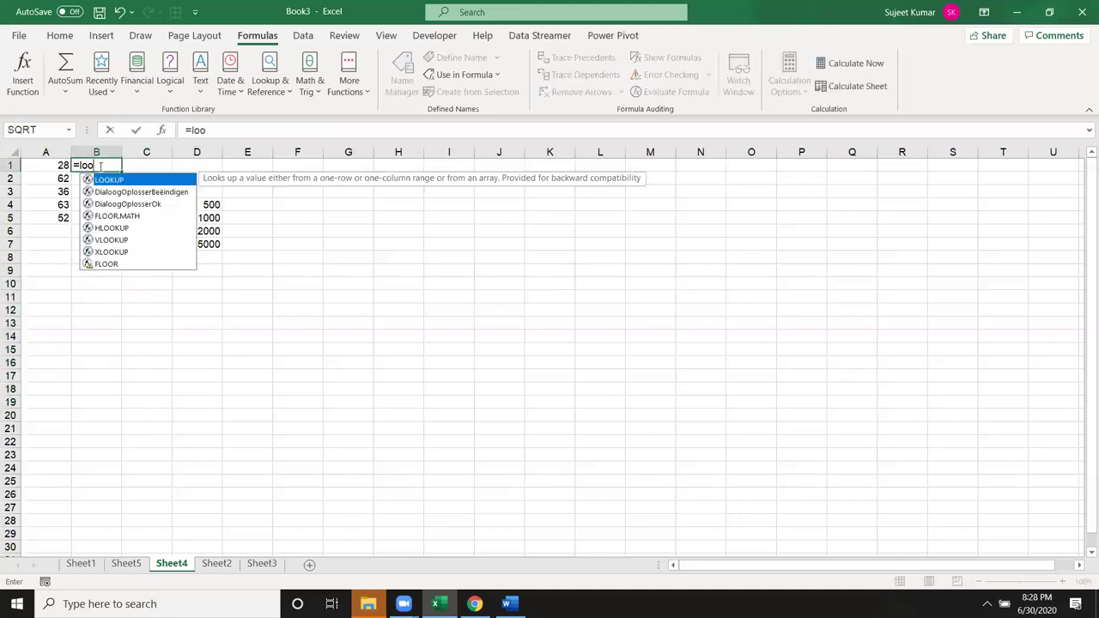
key("Tab")
type("A1,")
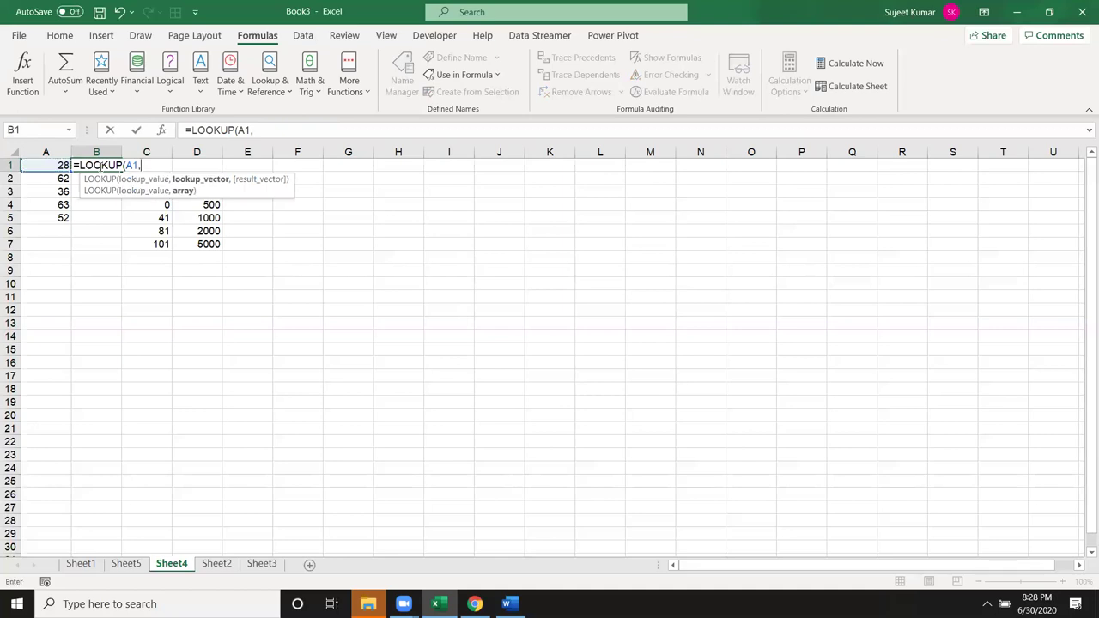
left_click_drag(150, 245, 147, 187)
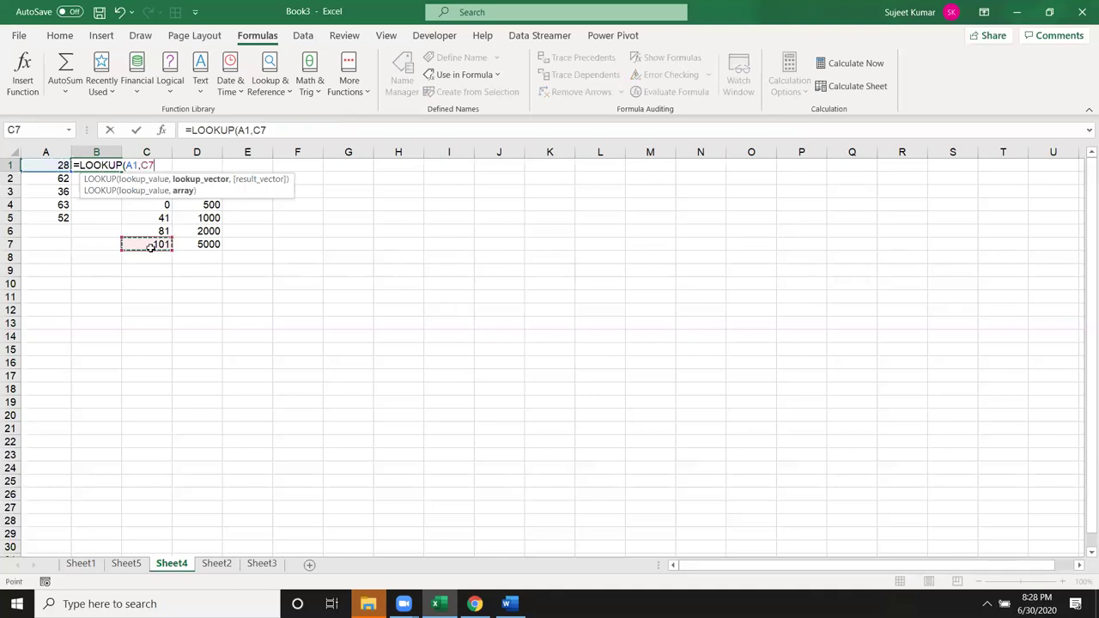
type("3:C7,")
left_click_drag(212, 246, 213, 191)
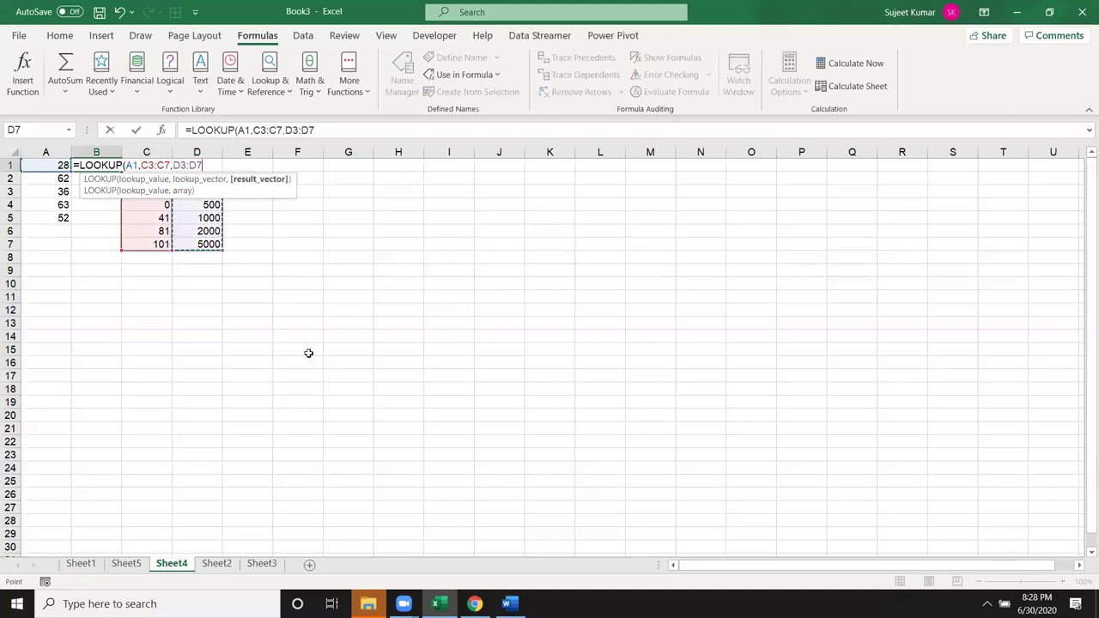
type(")")
key("Return")
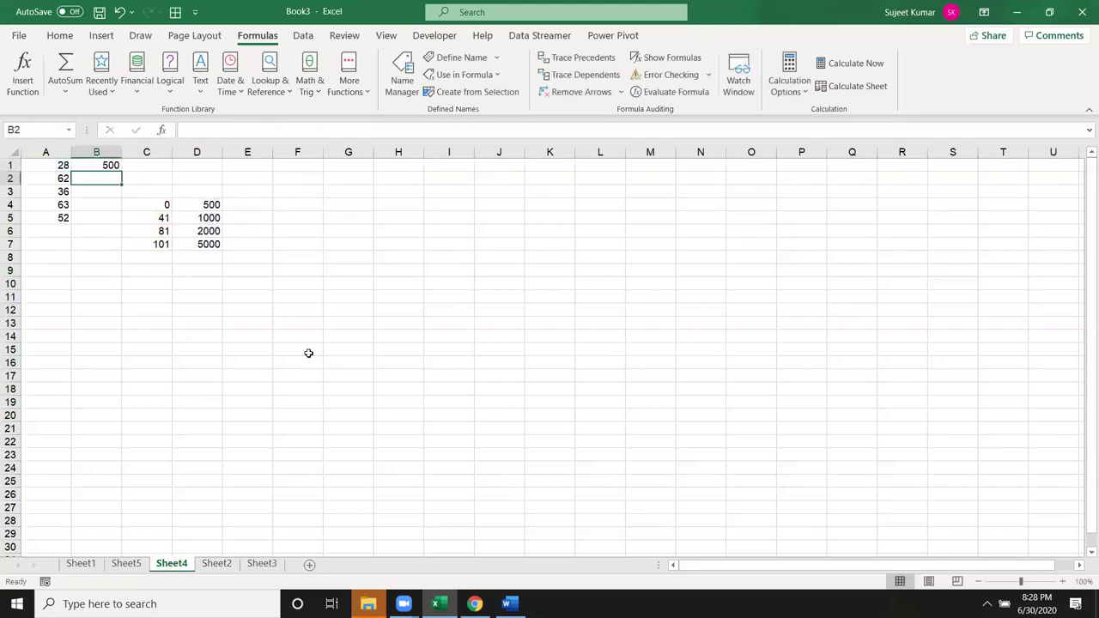
key("Up")
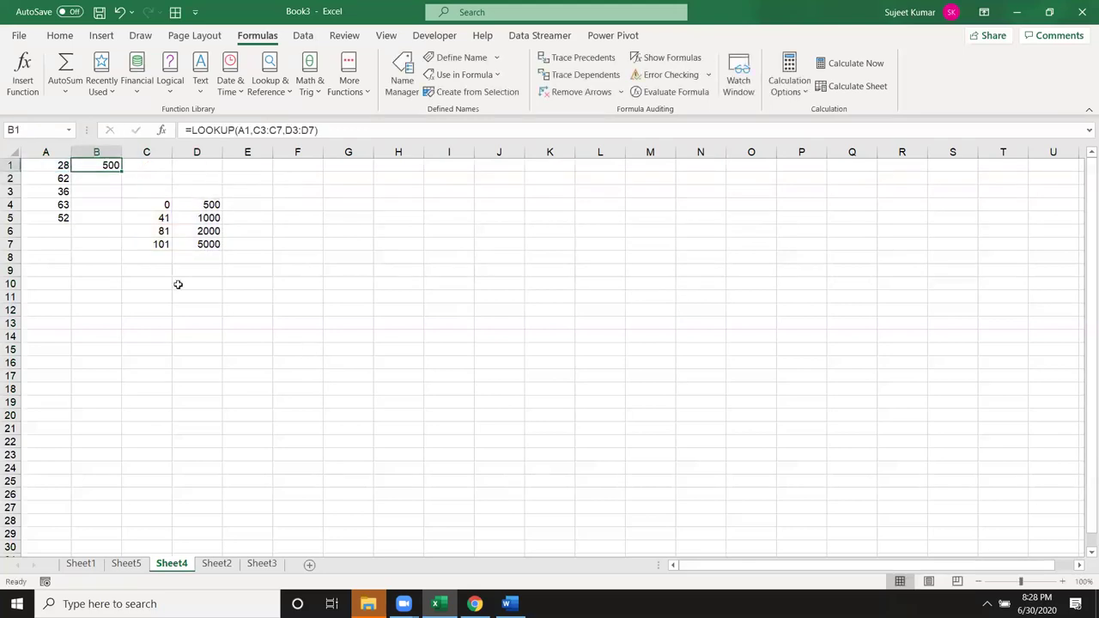
left_click_drag(134, 206, 197, 244)
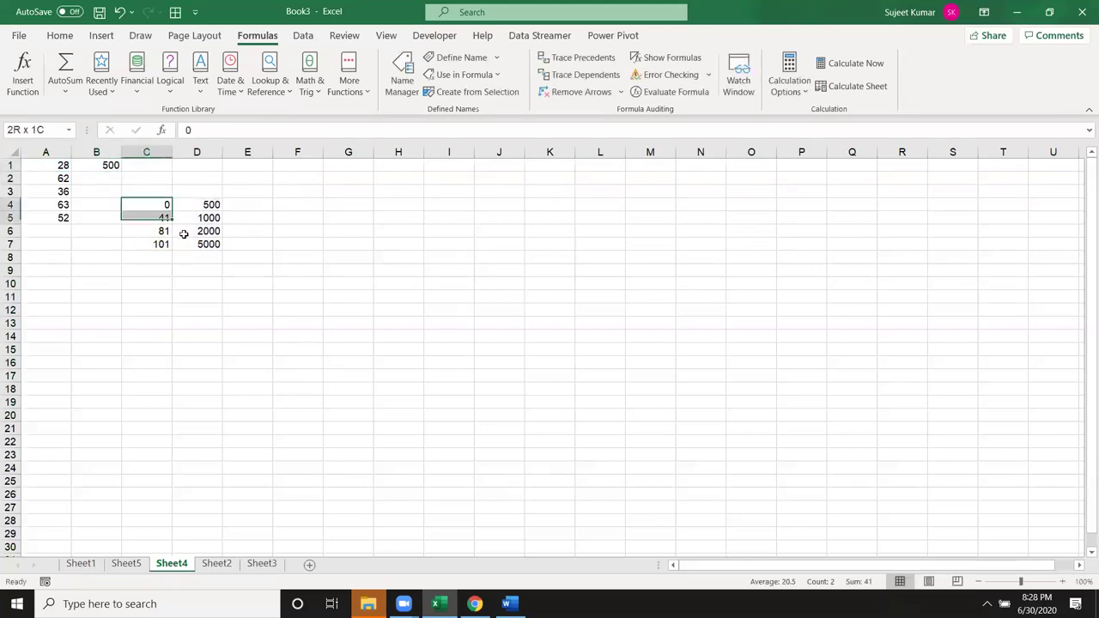
- Enter =LOOKUP(A2,{0,41,81,101},{500,1000,2000,5000}) in B2 and fill it down to B5
left_click(112, 179)
type("=loo")
key("Tab")
key("Left")
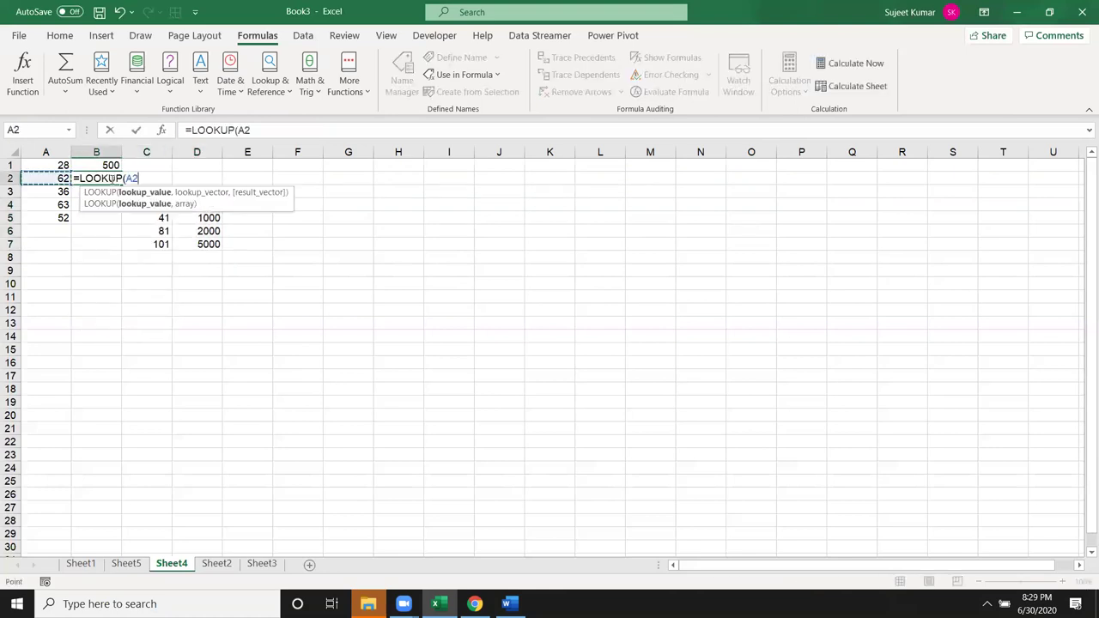
type(",{0,41,81,101},{")
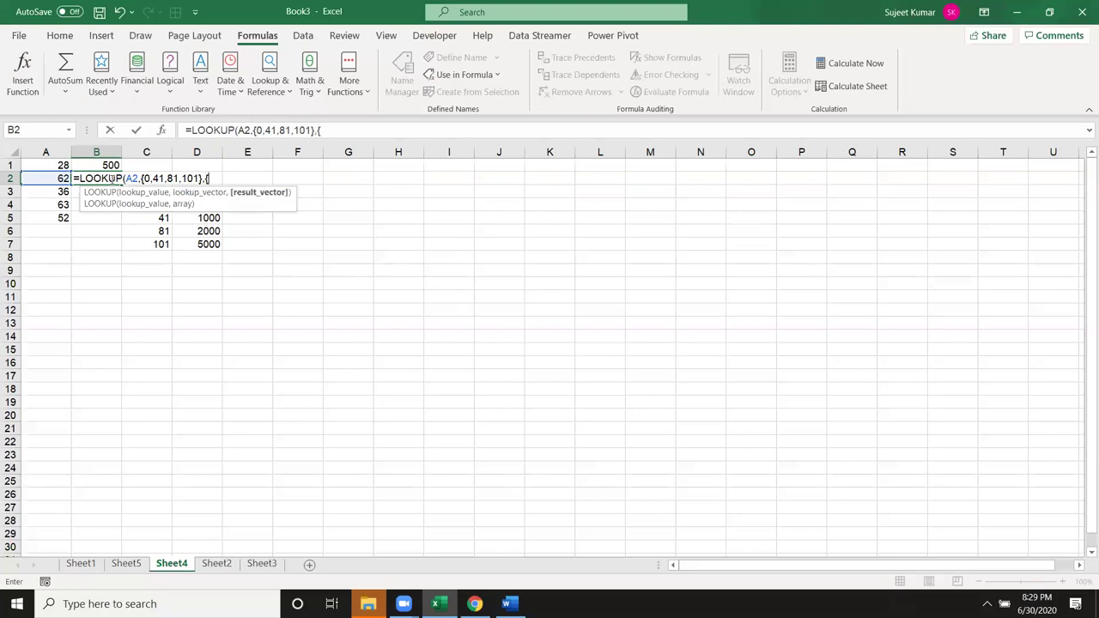
type("500,1")
type("000,2000,5000}")
key("ctrl+Return")
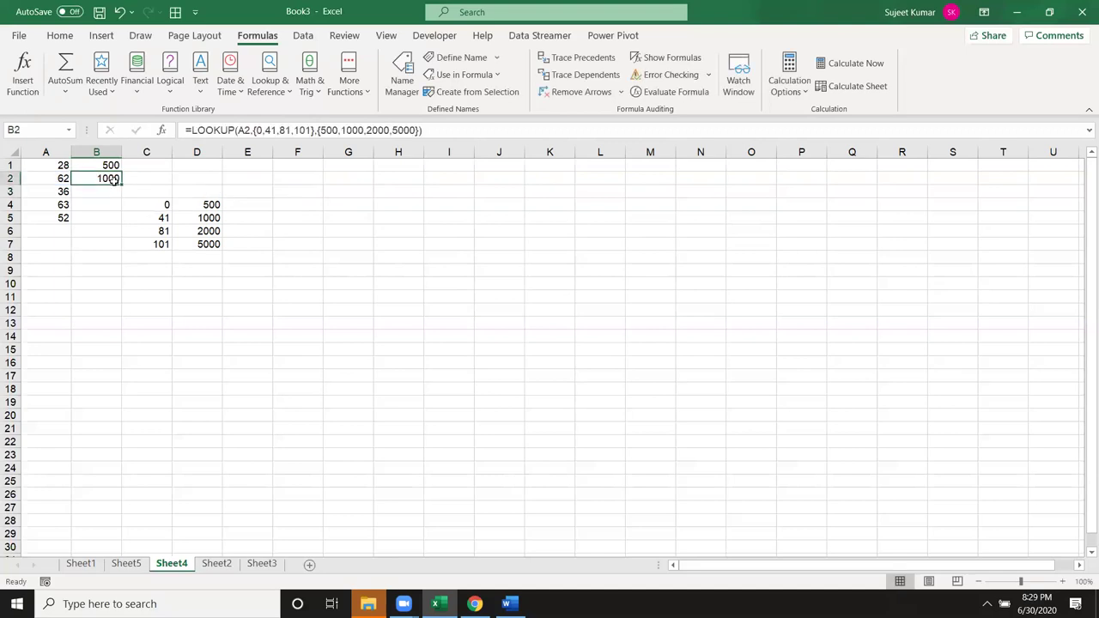
mouse_move(123, 183)
left_mouse_down()
mouse_move(123, 221)
mouse_move(193, 246)
left_mouse_up()
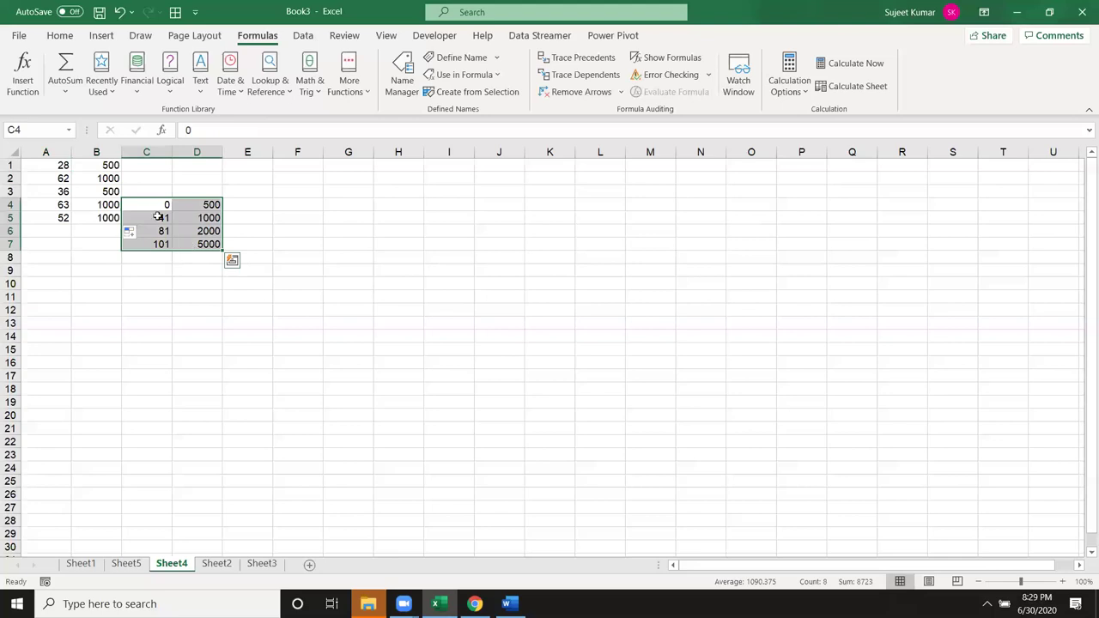
- Inspect the inline arrays in B3's formula, then switch through Sheet5 to Sheet1
left_click(106, 189)
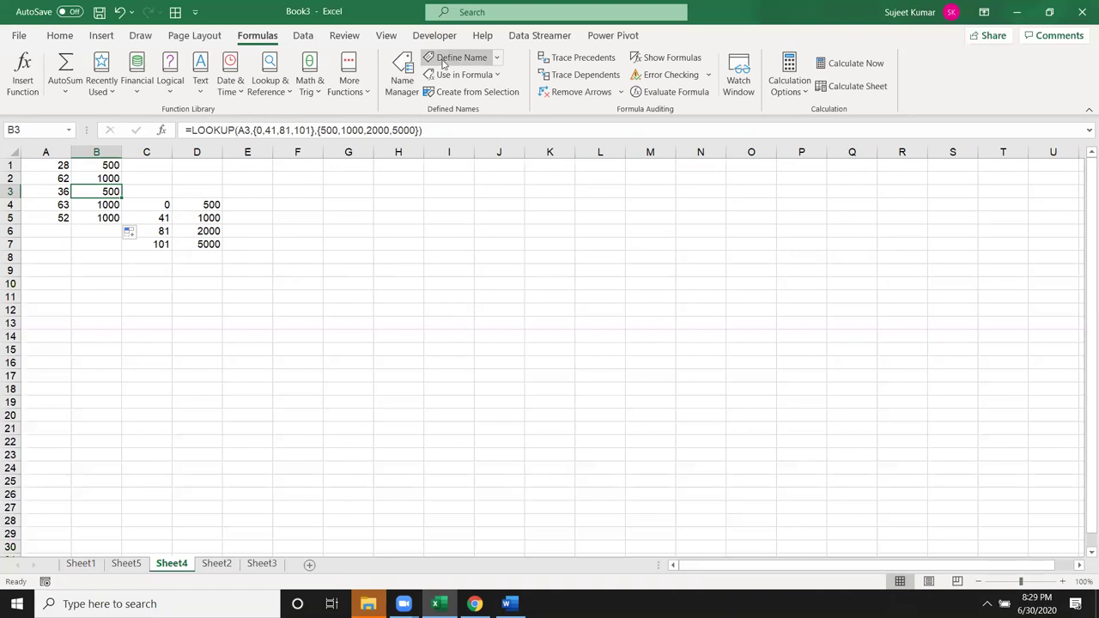
left_click_drag(254, 130, 417, 129)
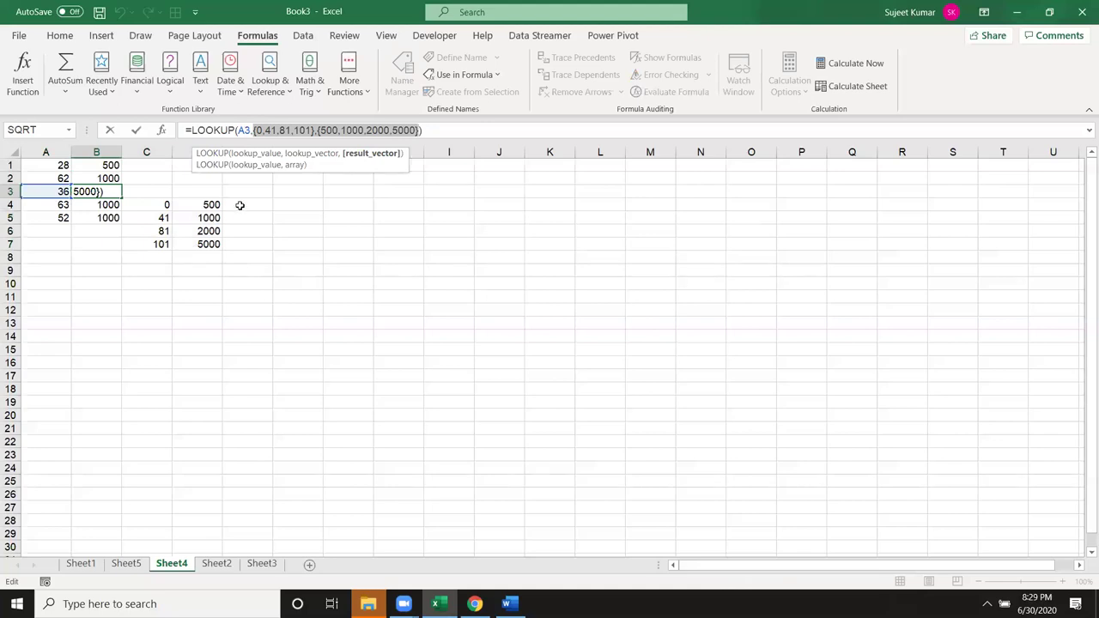
key("Escape")
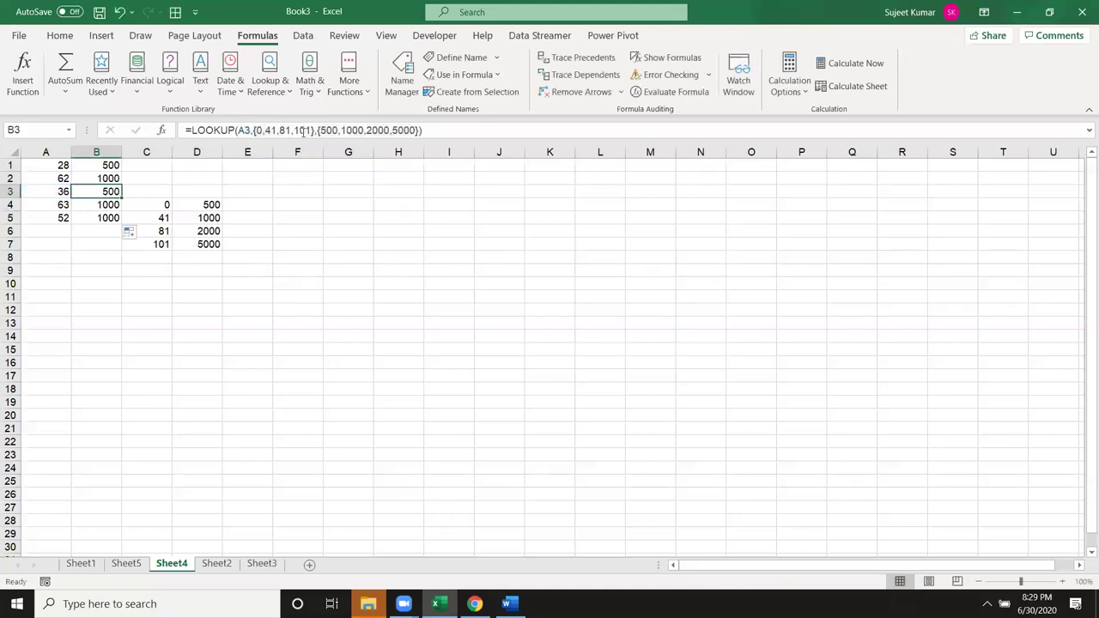
mouse_move(474, 604)
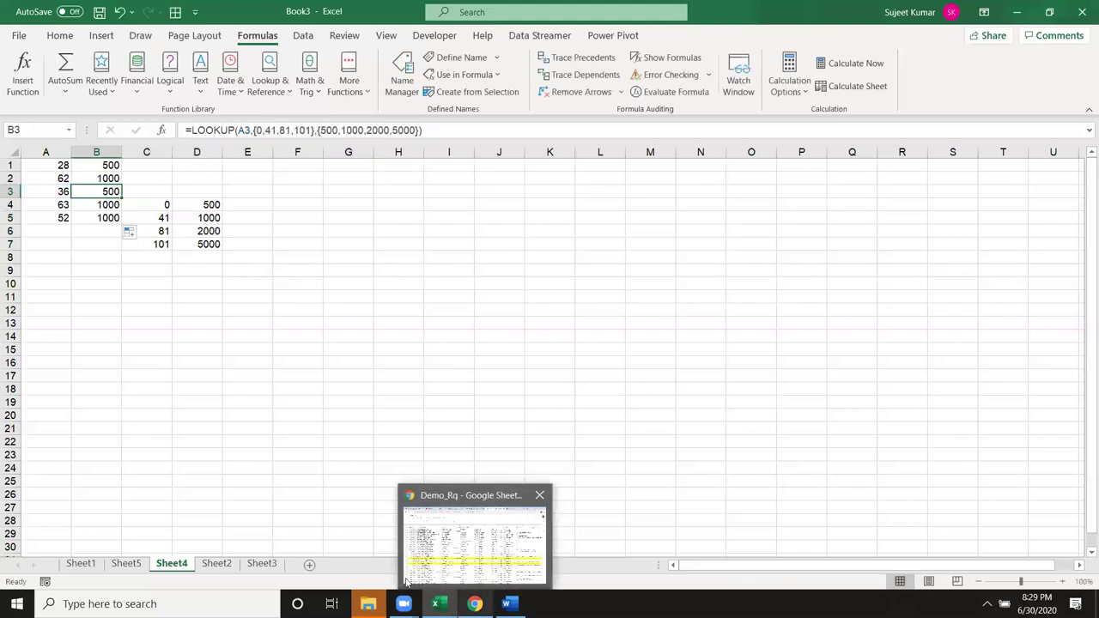
left_click(125, 563)
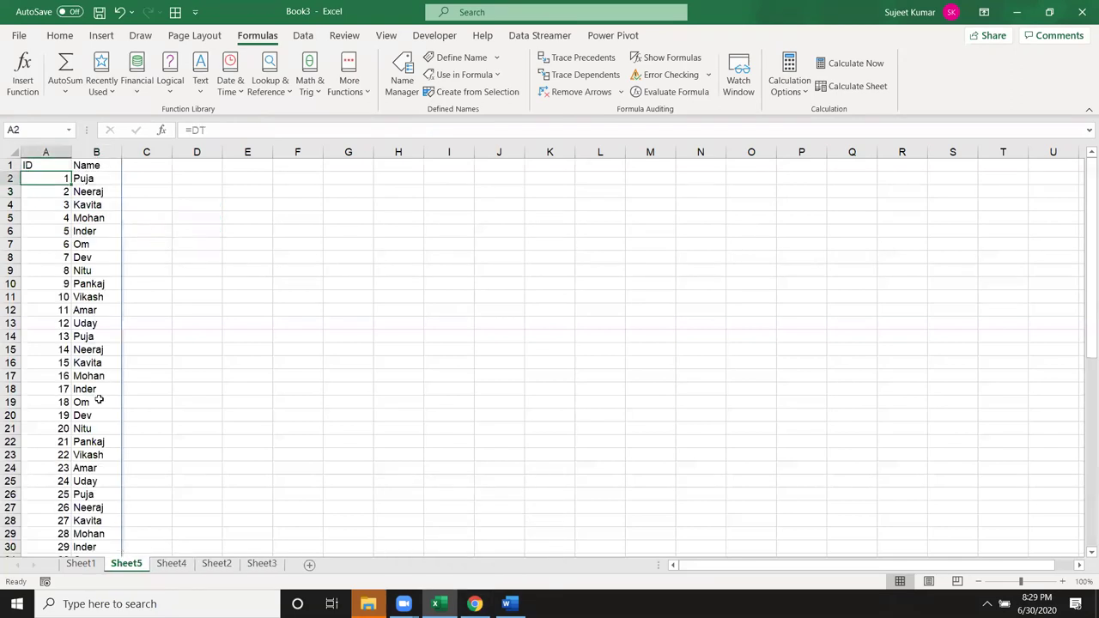
left_click(79, 561)
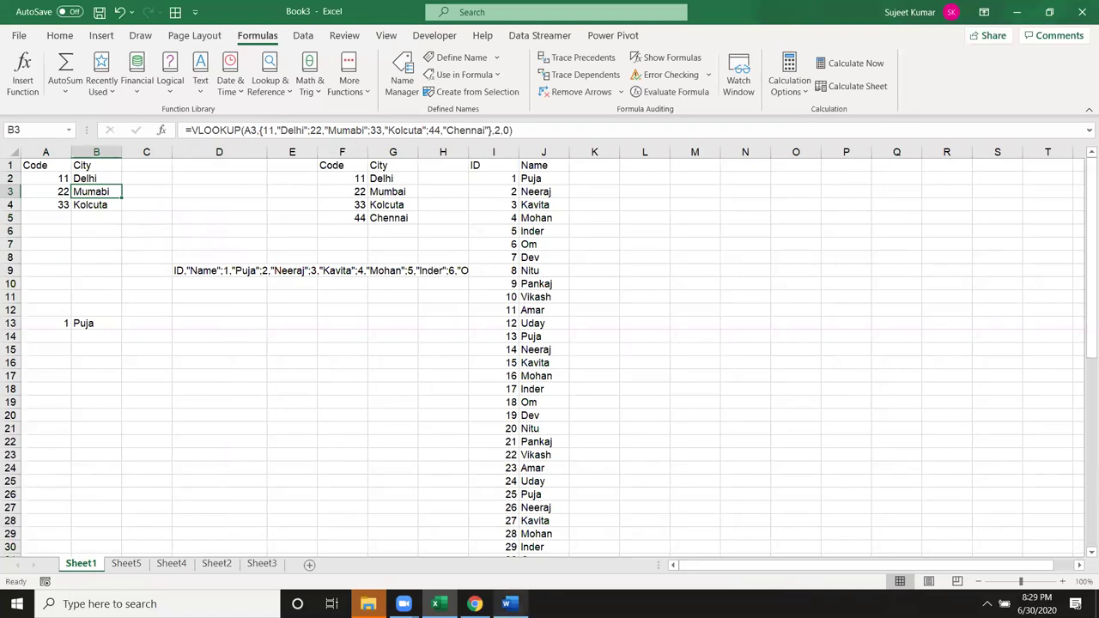
- Close Word's ID/Name document, answering the save prompt, leaving no document open
left_click(507, 604)
key("ctrl+a")
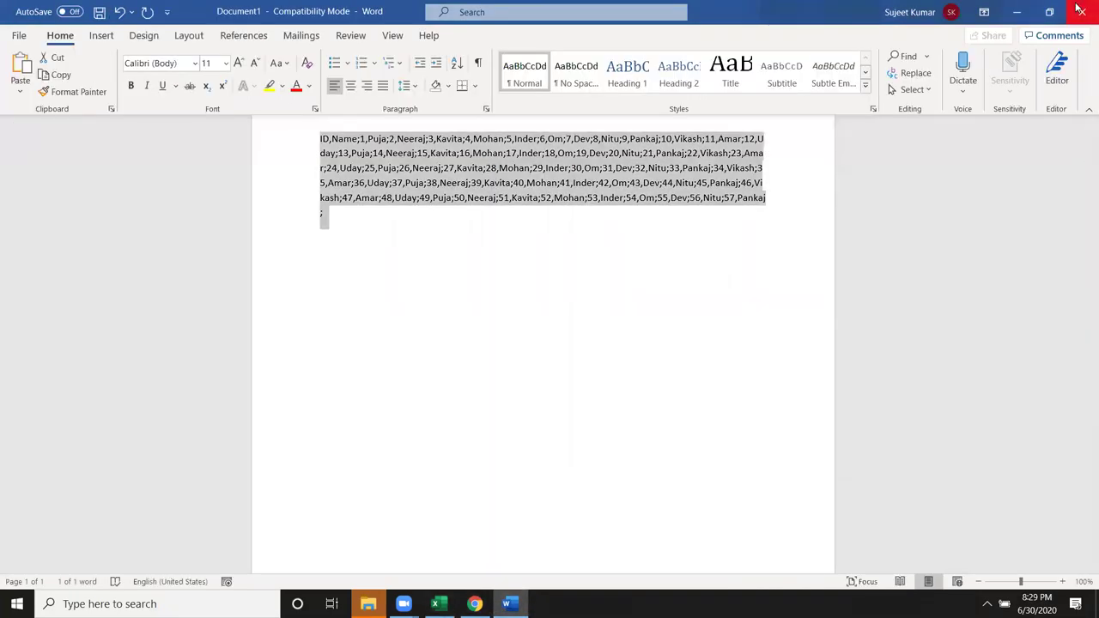
left_click(1079, 14)
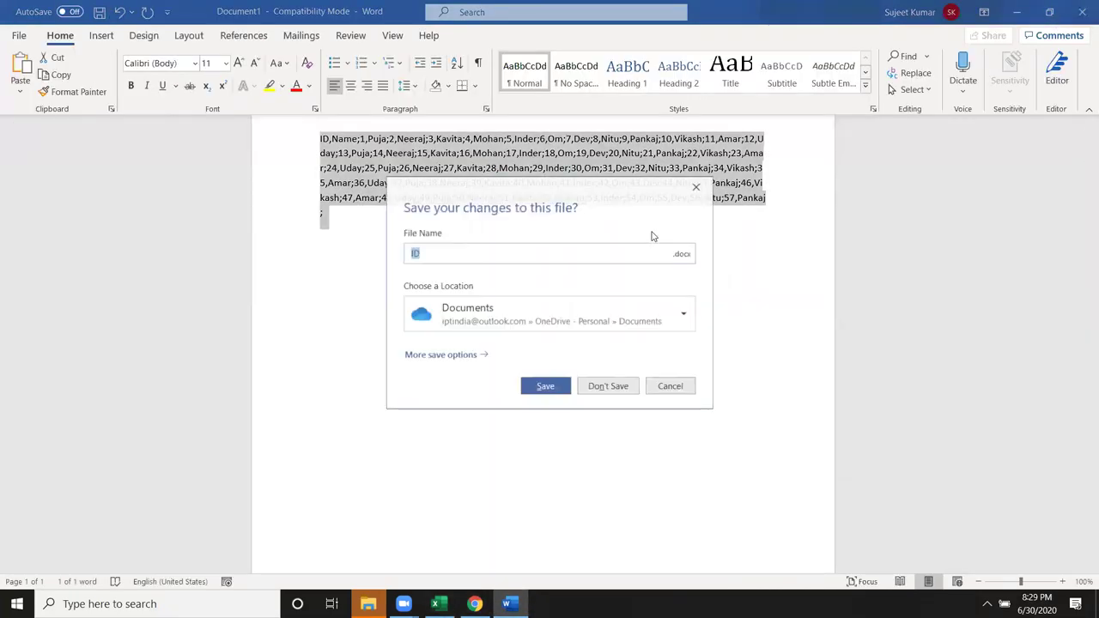
left_click(590, 394)
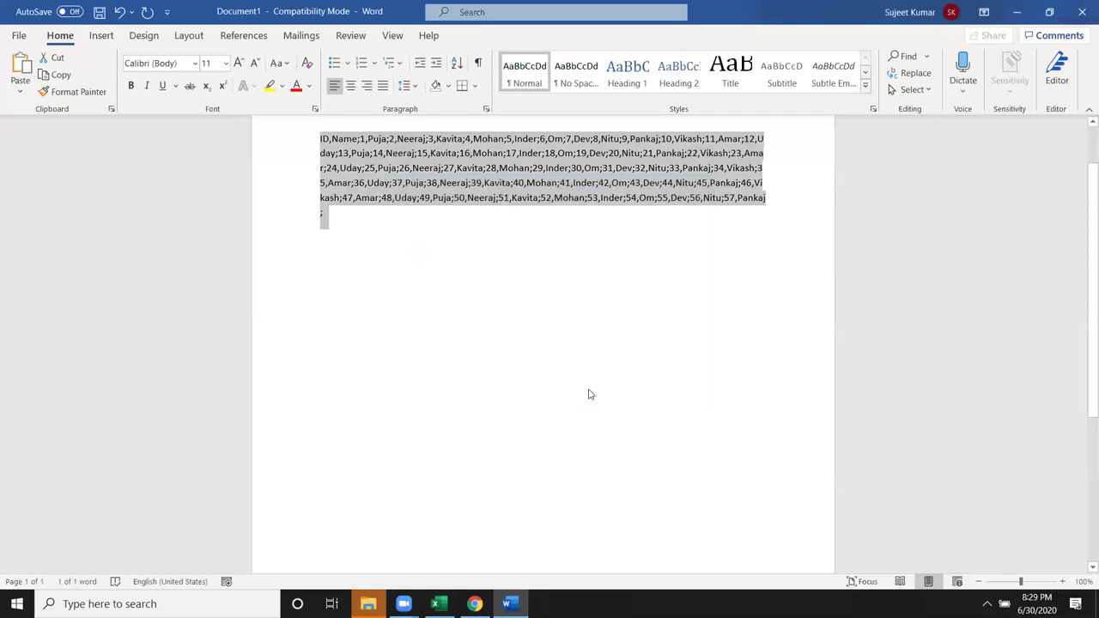
left_click(1082, 14)
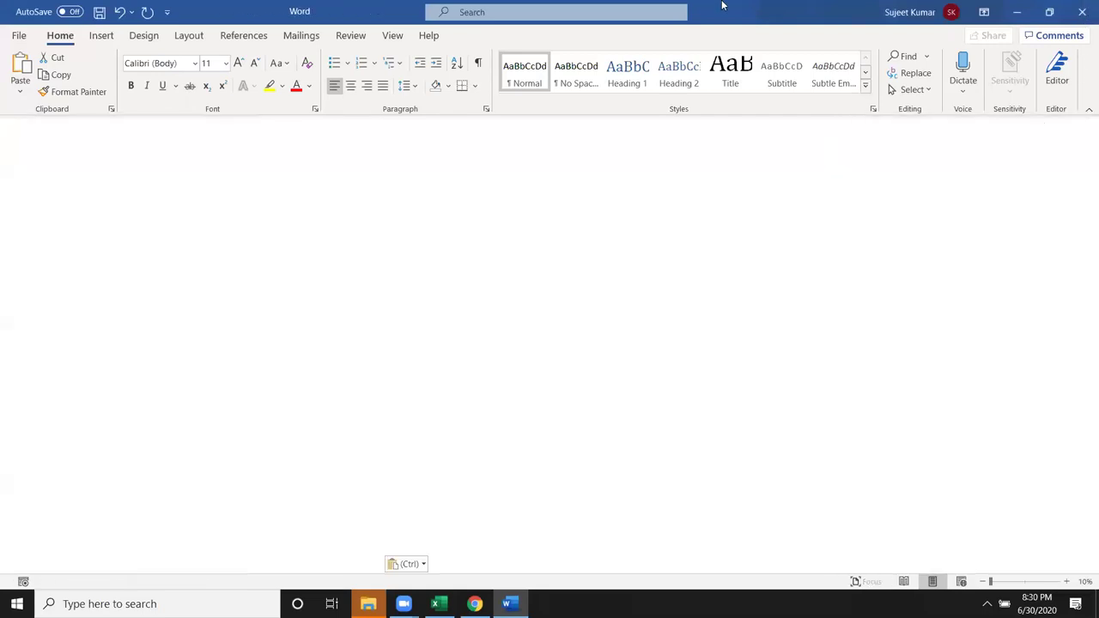
left_click(399, 310)
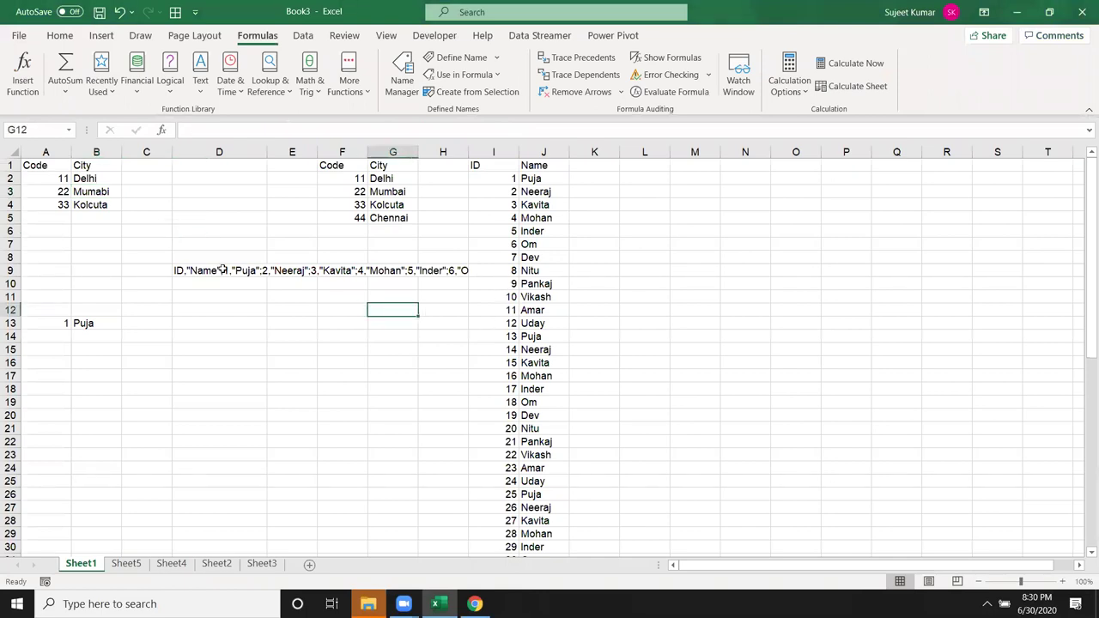
left_click(101, 203)
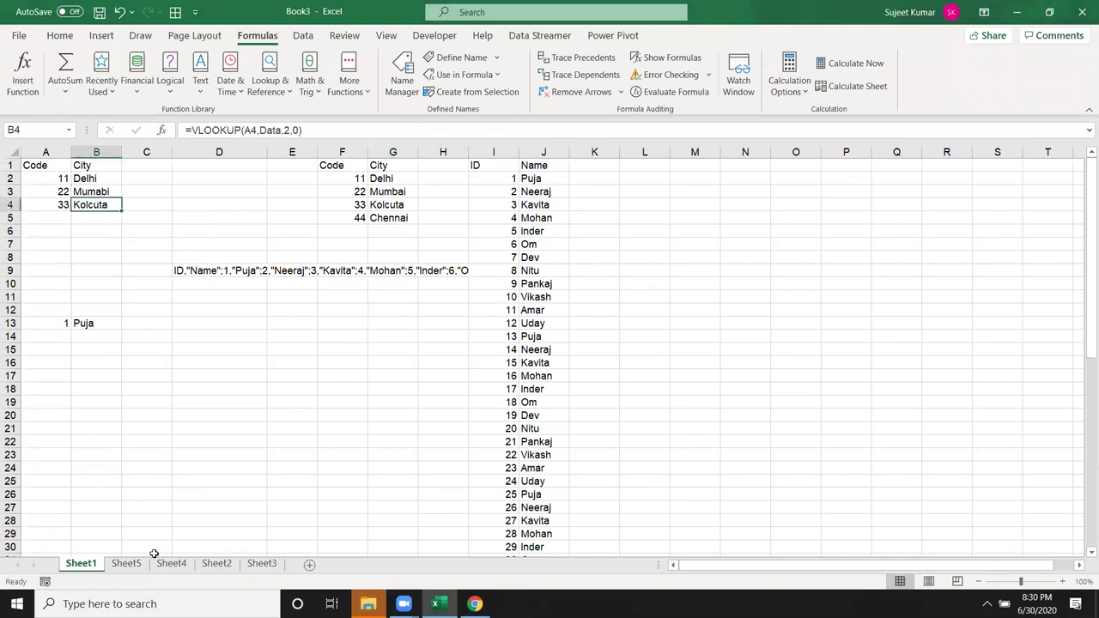
left_click(93, 193)
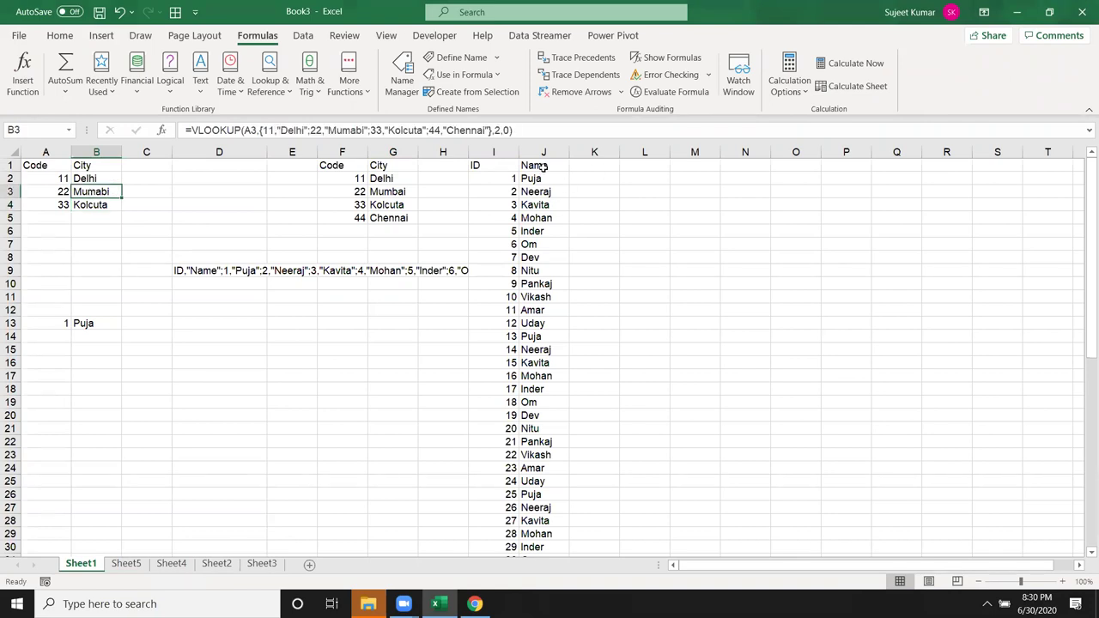
left_click(498, 166)
left_click_drag(541, 219, 542, 442)
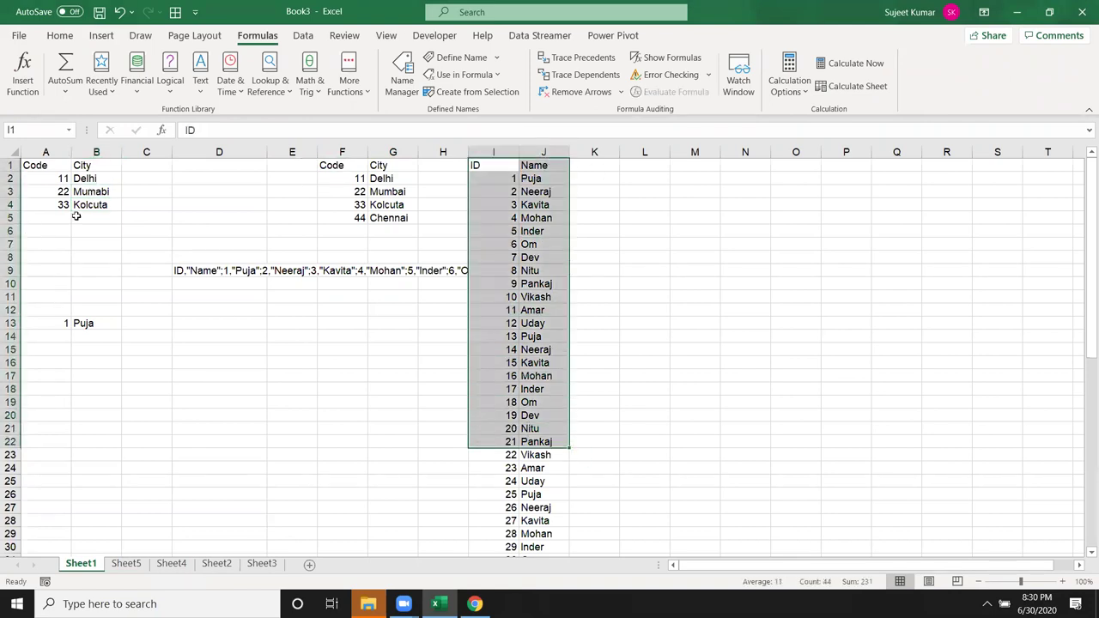
double_click(96, 191)
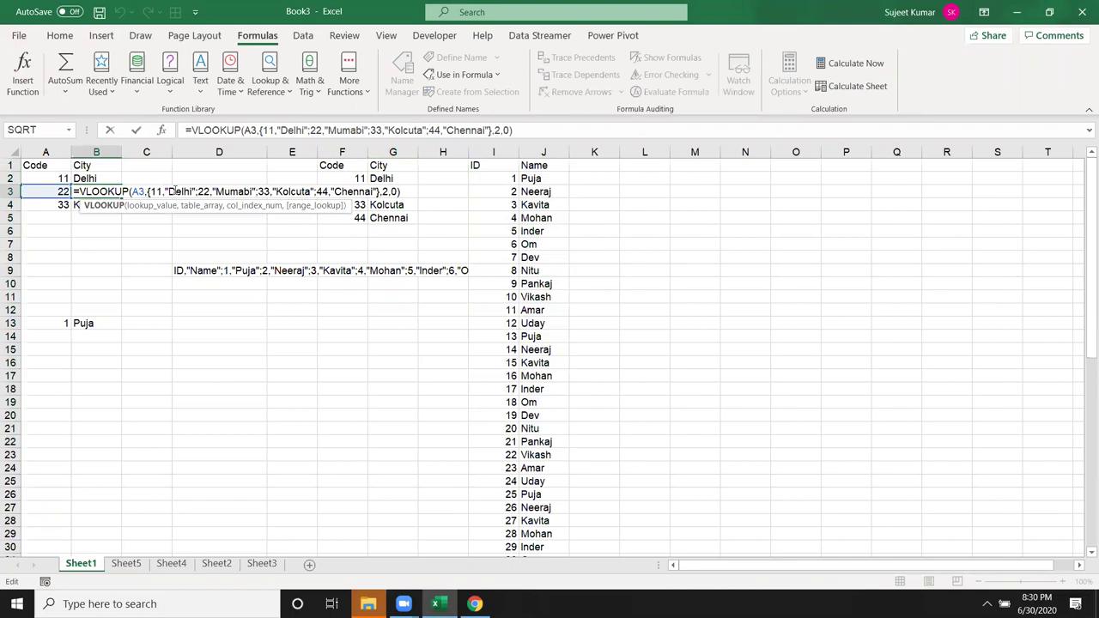
left_click_drag(166, 192, 302, 215)
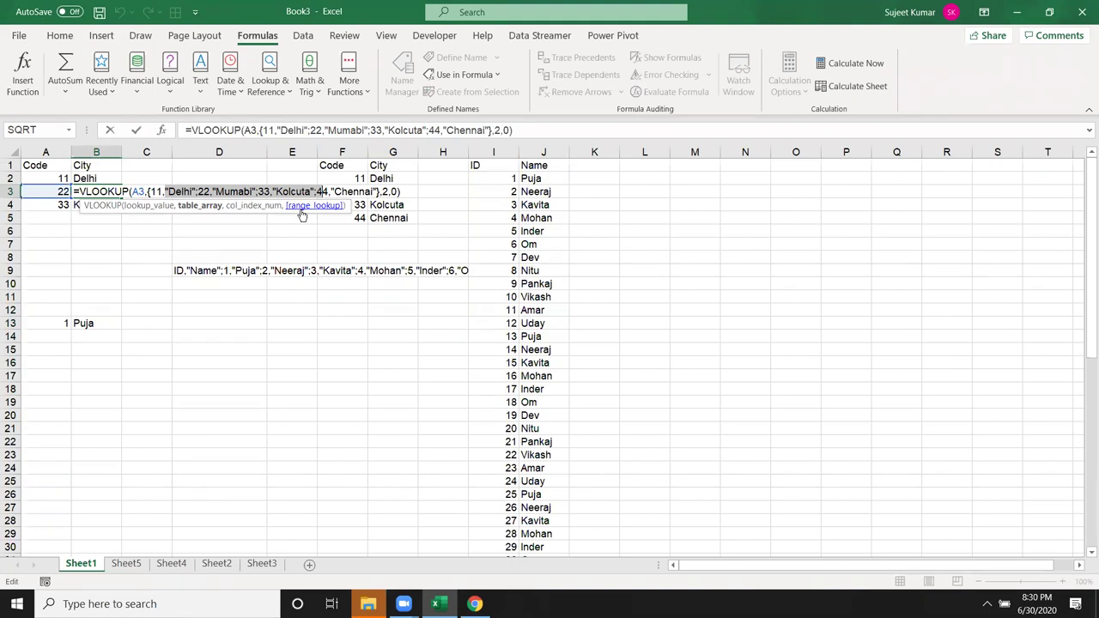
key("Escape")
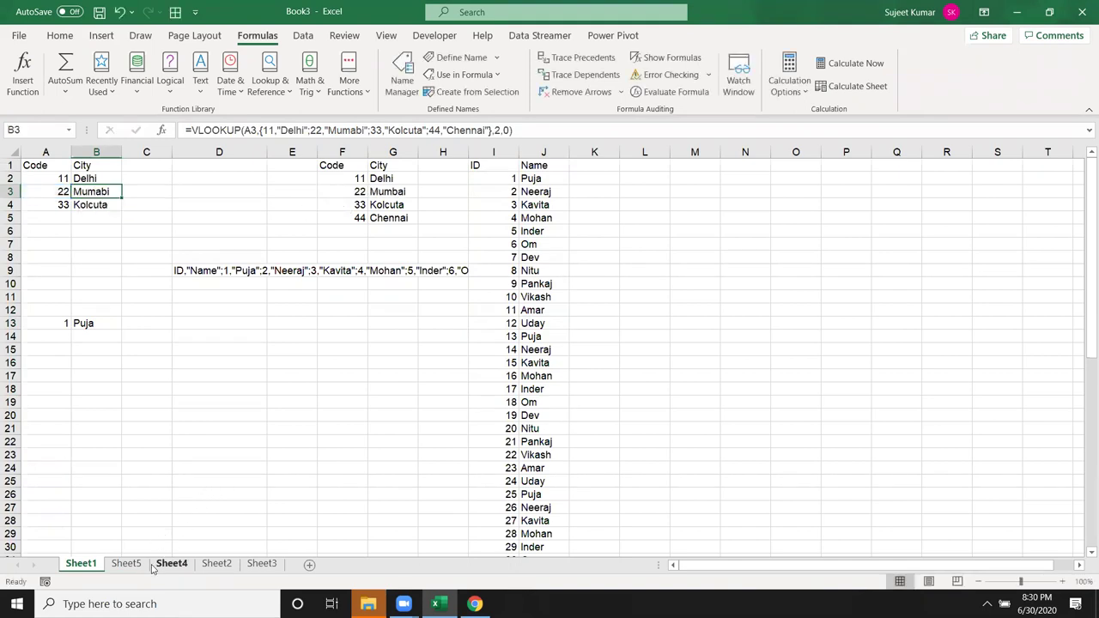